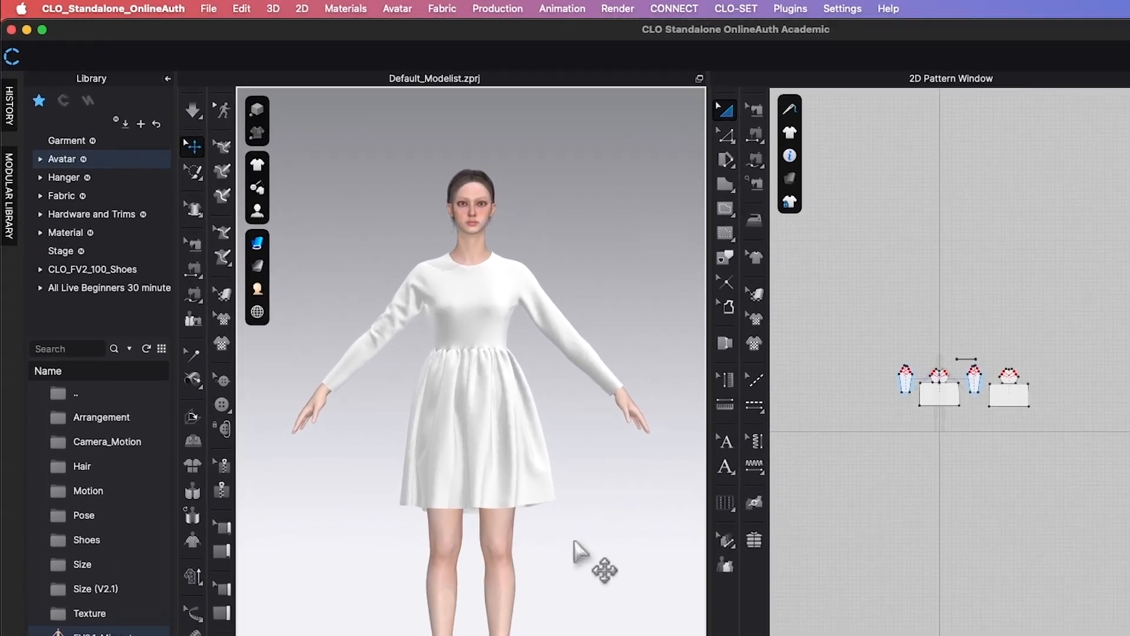
Step: Apply the Cotton_Plush fabric from the Fabric library to the dress's front bodice
scroll(441, 413, up, 3)
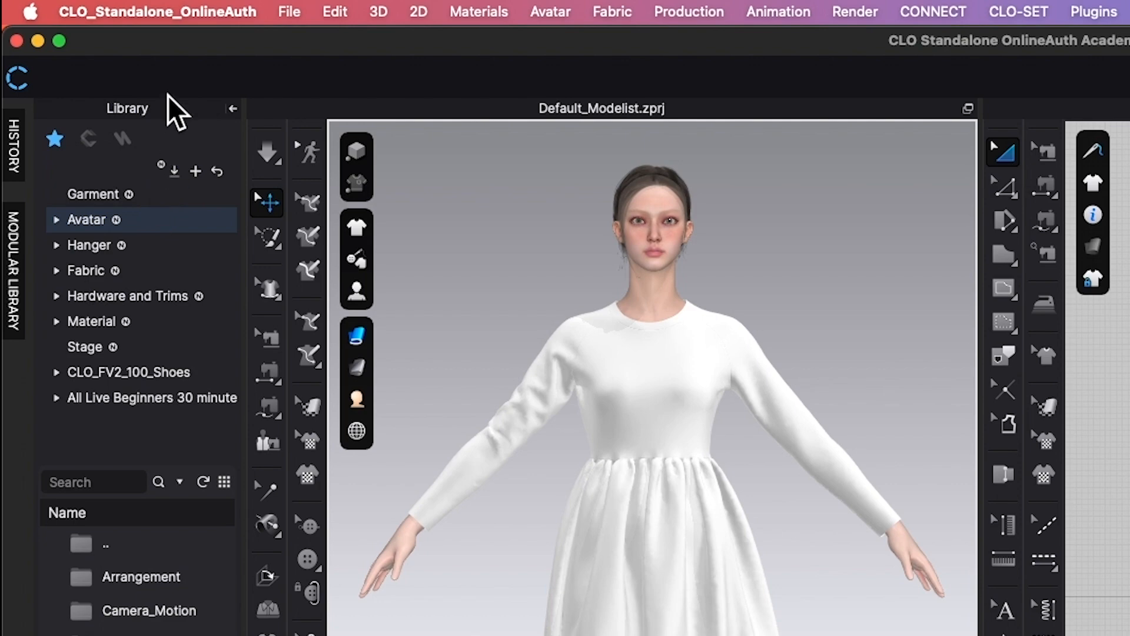
click(165, 272)
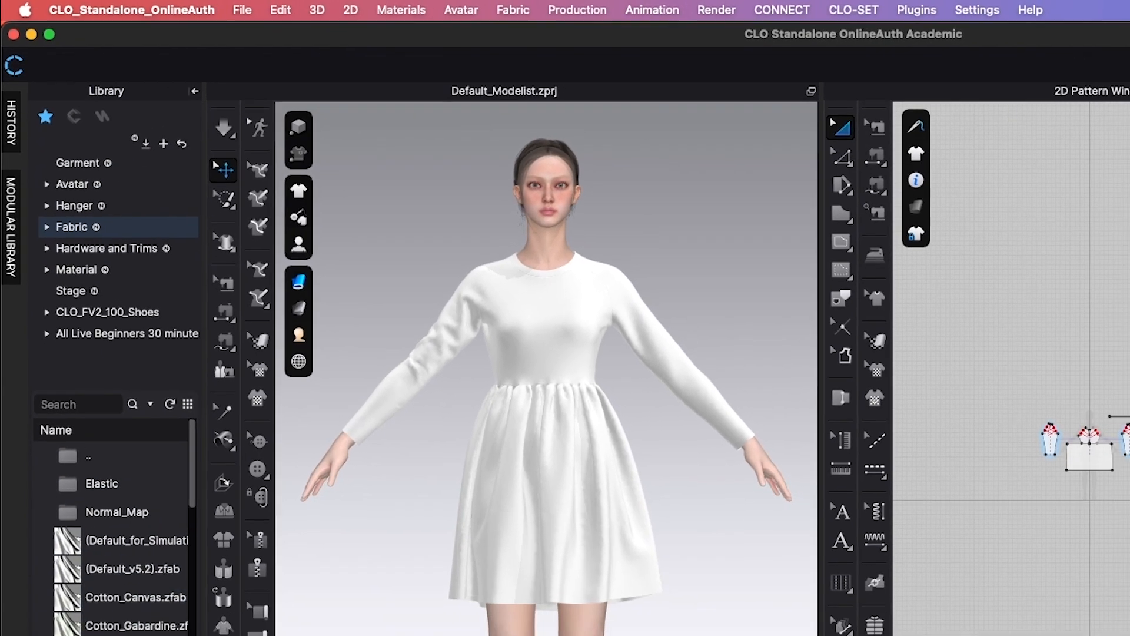
scroll(126, 631, down, 3)
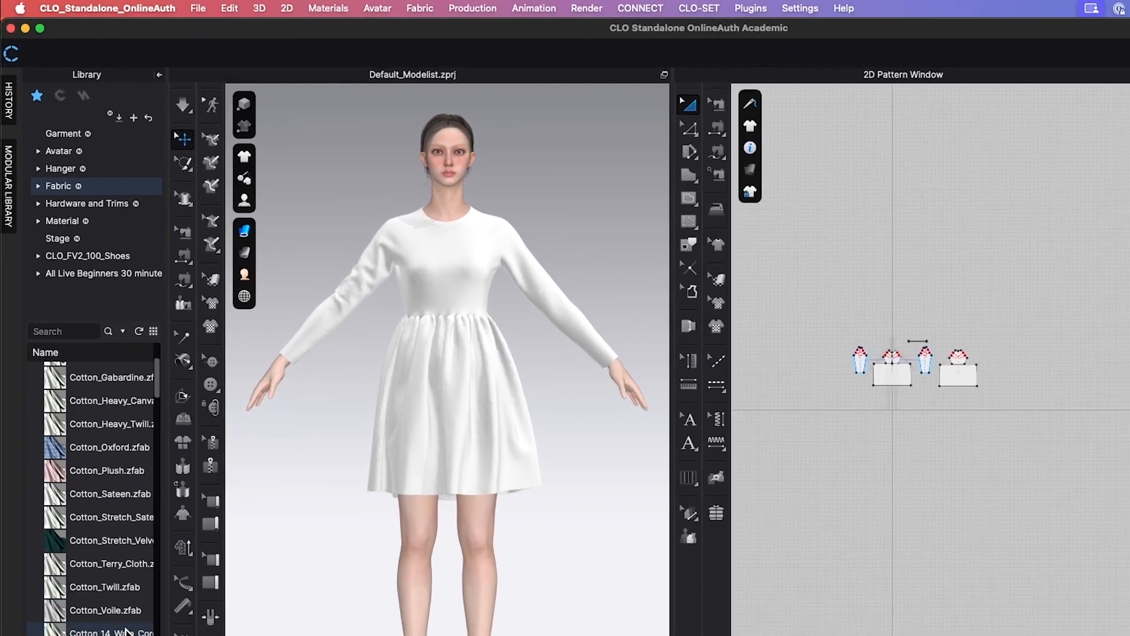
scroll(148, 506, up, 3)
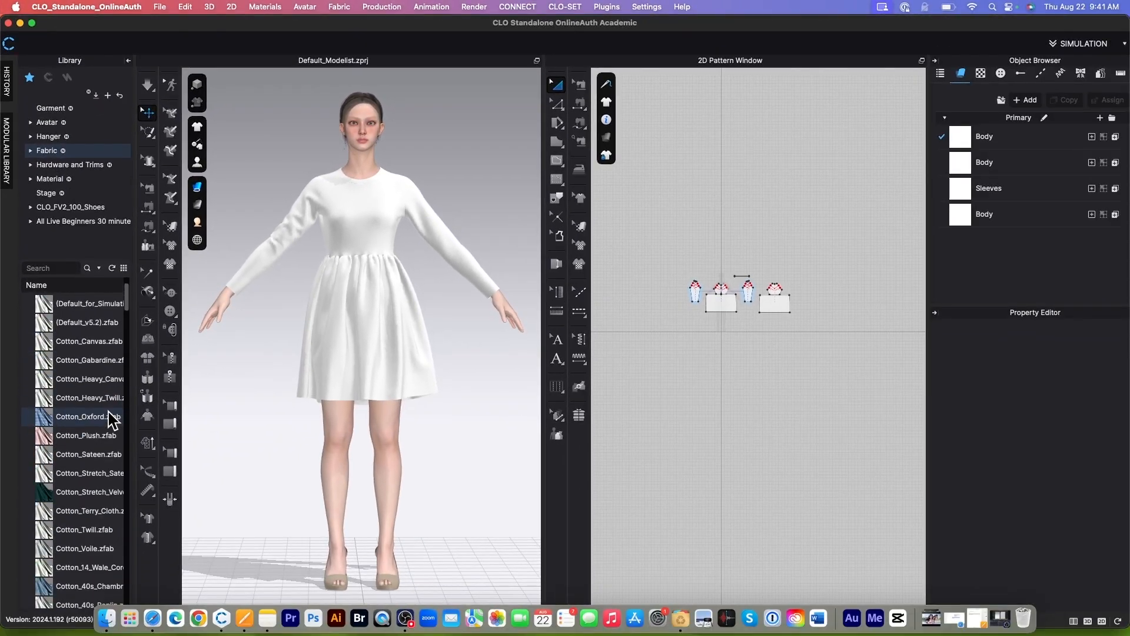
click(43, 442)
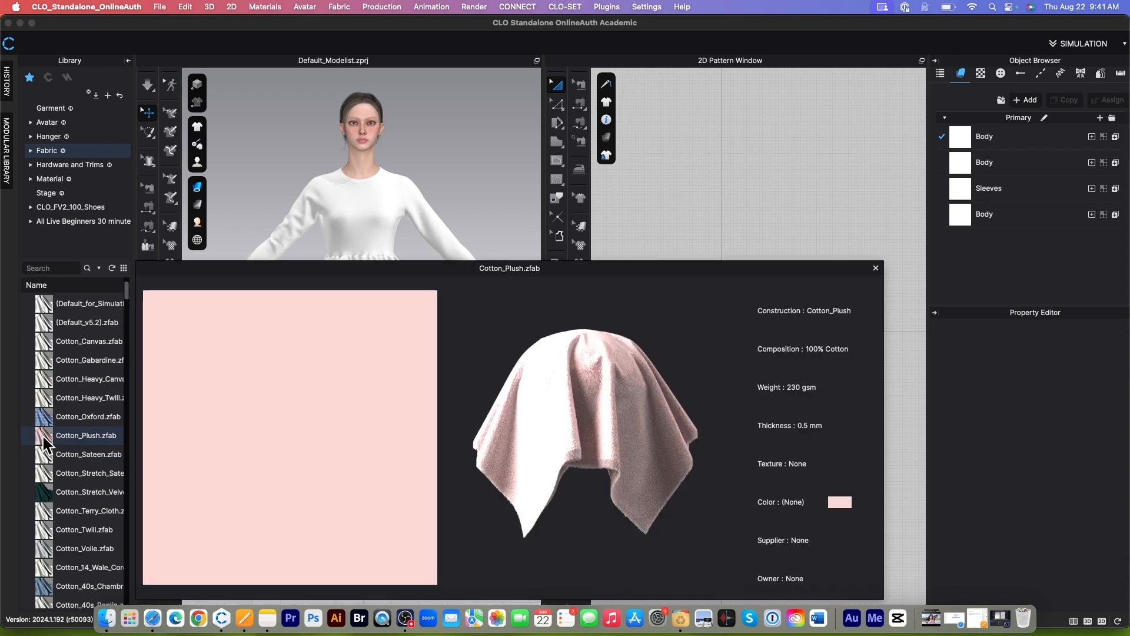
drag(44, 442, 371, 223)
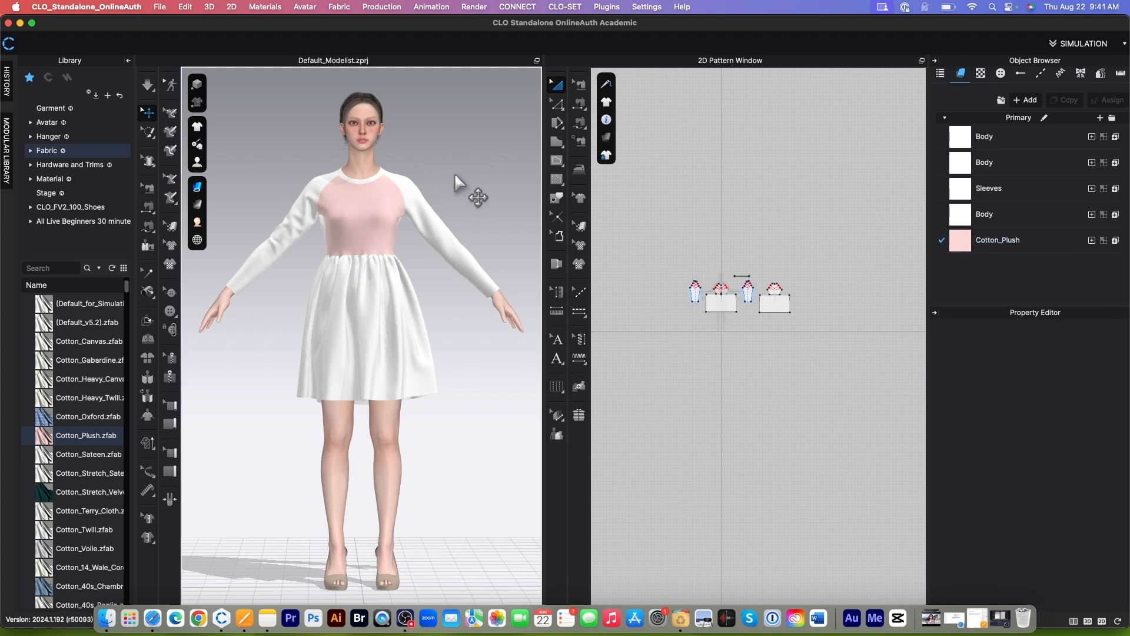
Step: Select all pattern pieces of the dress and assign the Cotton_Plush fabric to them
scroll(448, 236, up, 5)
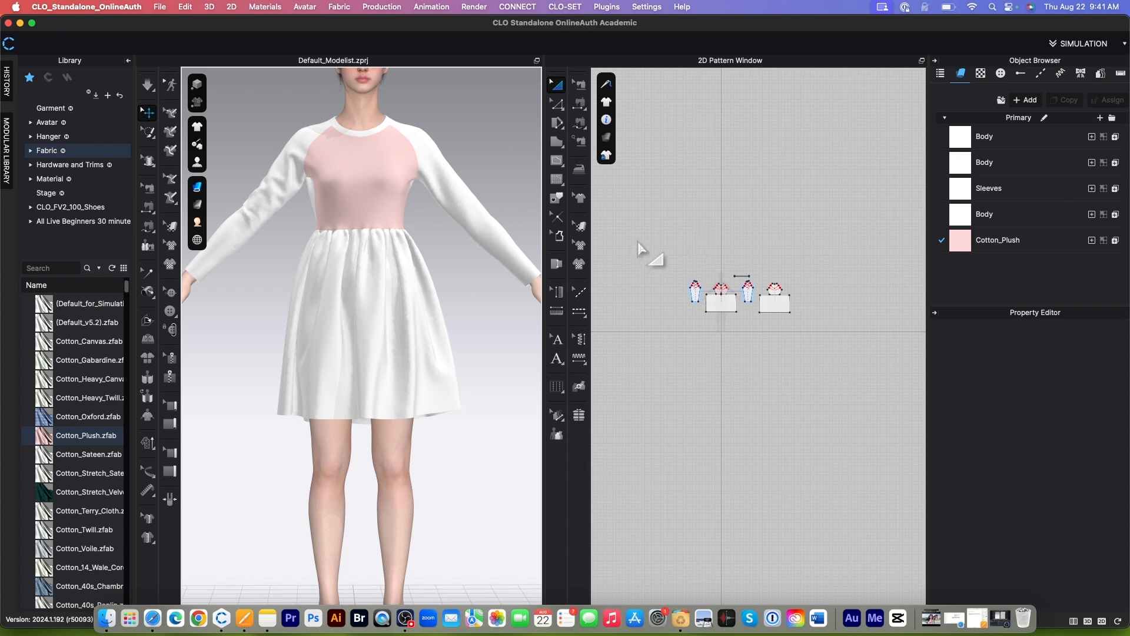
drag(625, 233, 842, 365)
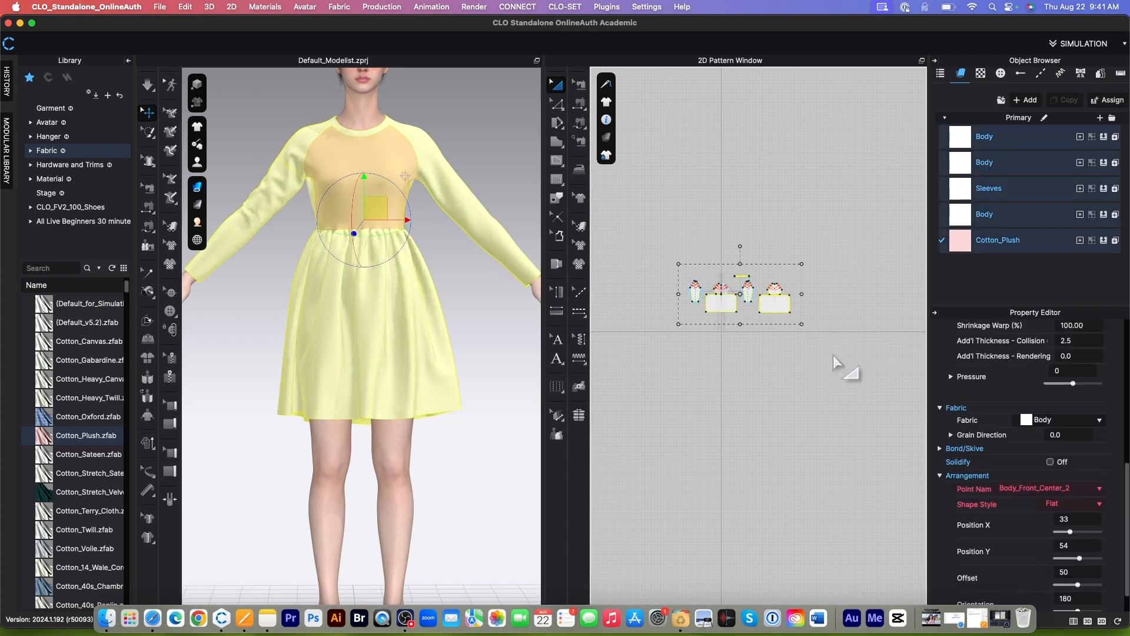
click(1103, 241)
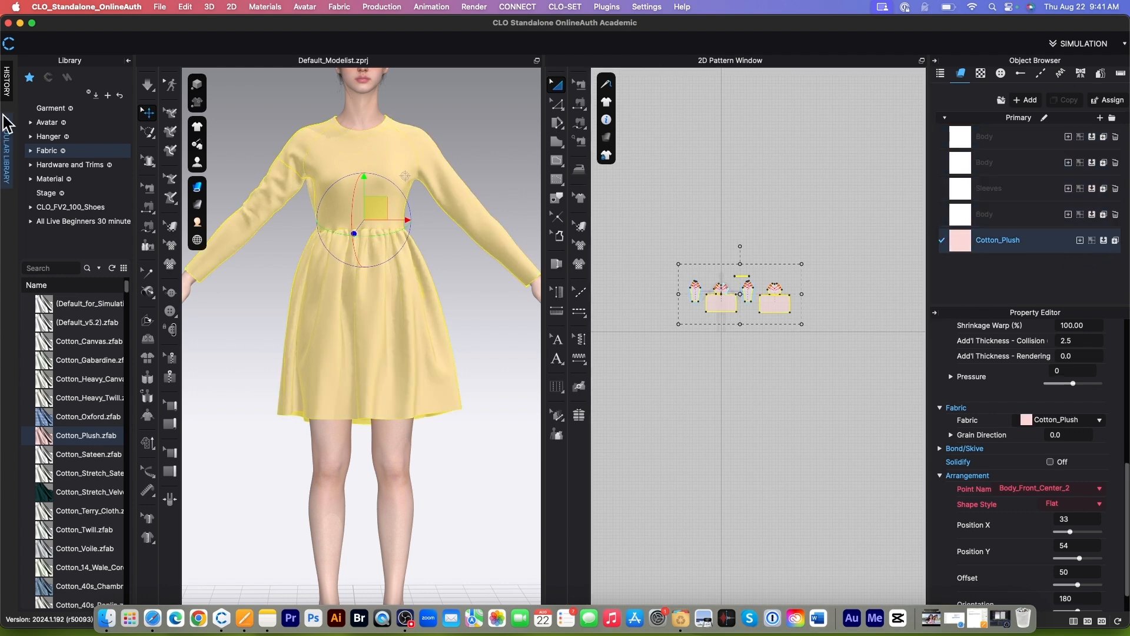
Step: Simulate the dress so it drapes with its assigned fabric, stop the simulation and deselect the patterns
click(148, 84)
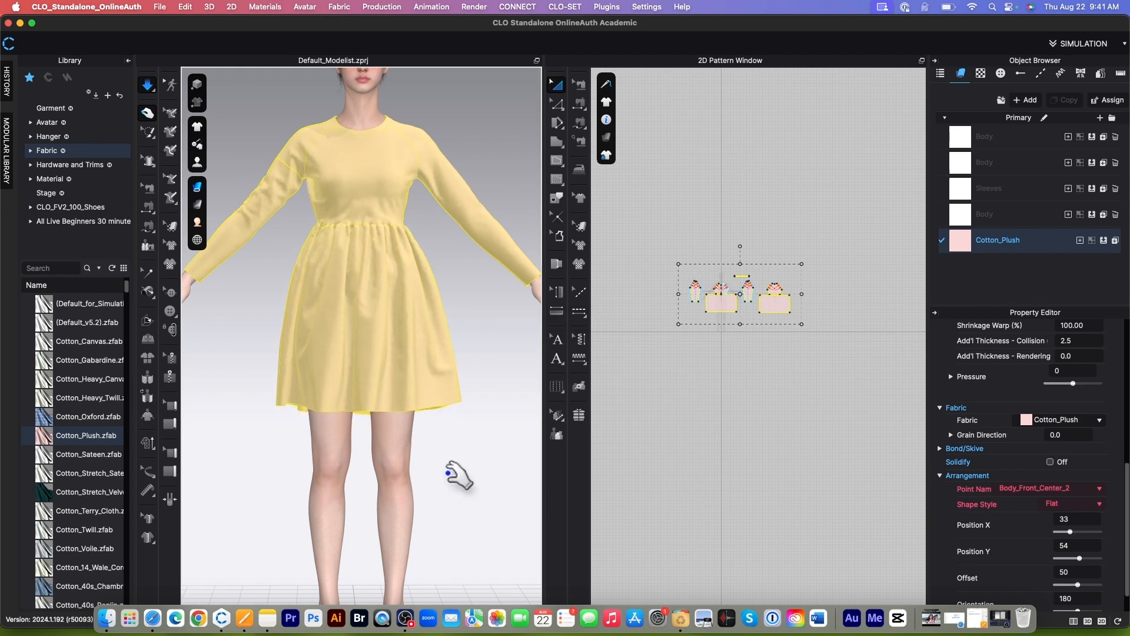
right_drag(461, 473, 356, 499)
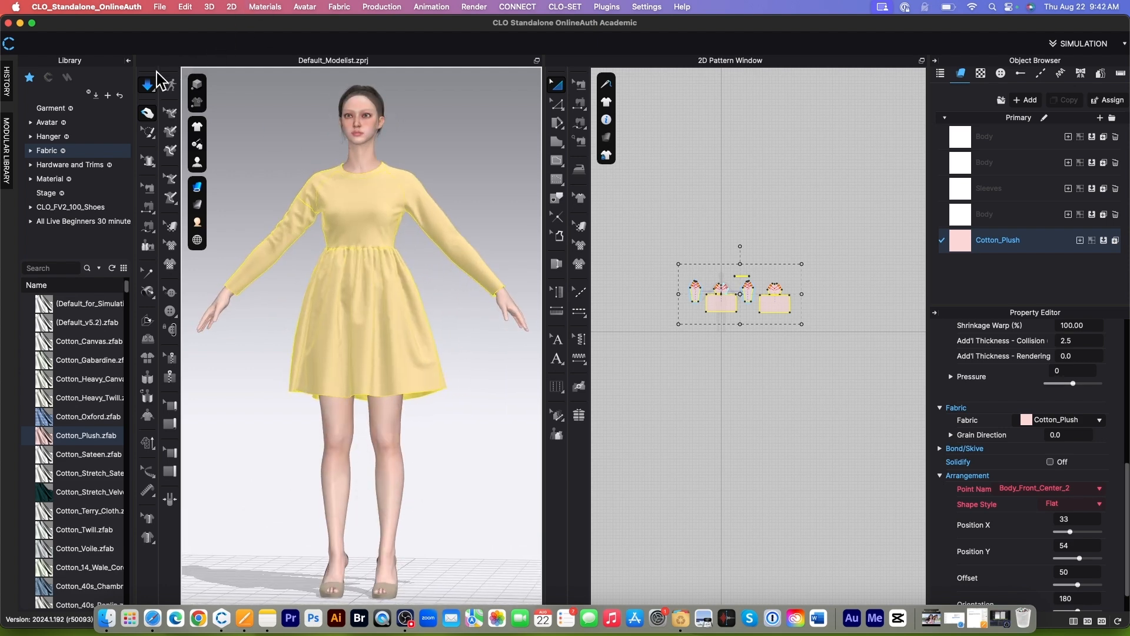
click(149, 87)
click(485, 347)
scroll(428, 397, down, 3)
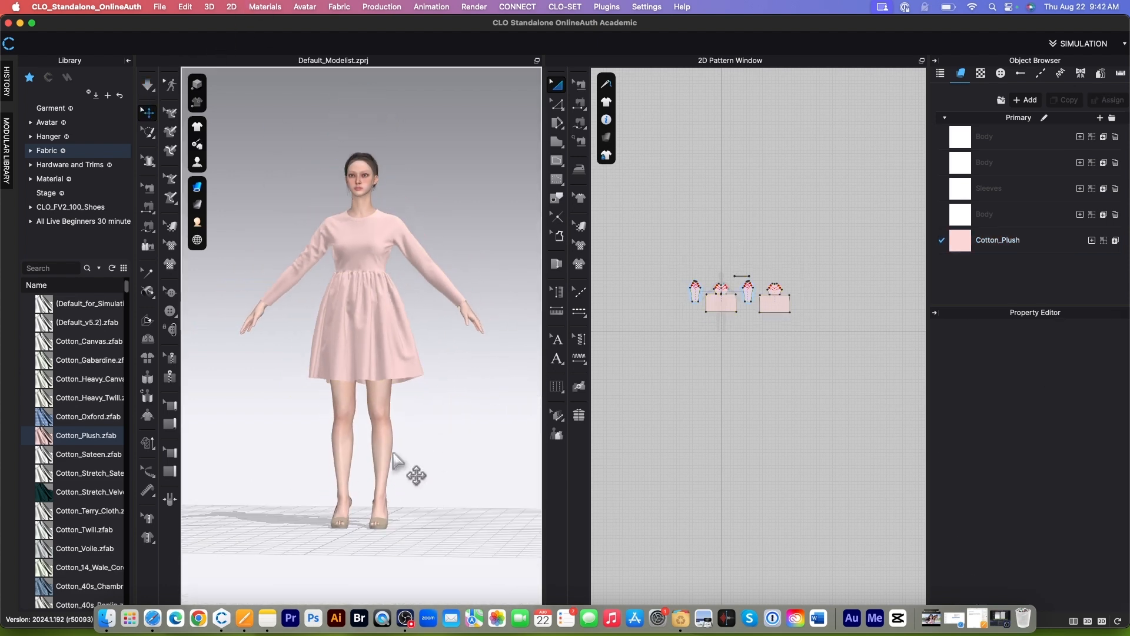
mouse_move(394, 454)
right_down()
mouse_move(468, 451)
mouse_move(252, 424)
mouse_move(434, 441)
mouse_move(404, 454)
mouse_move(411, 460)
mouse_move(373, 455)
mouse_move(379, 461)
right_up()
scroll(395, 458, up, 2)
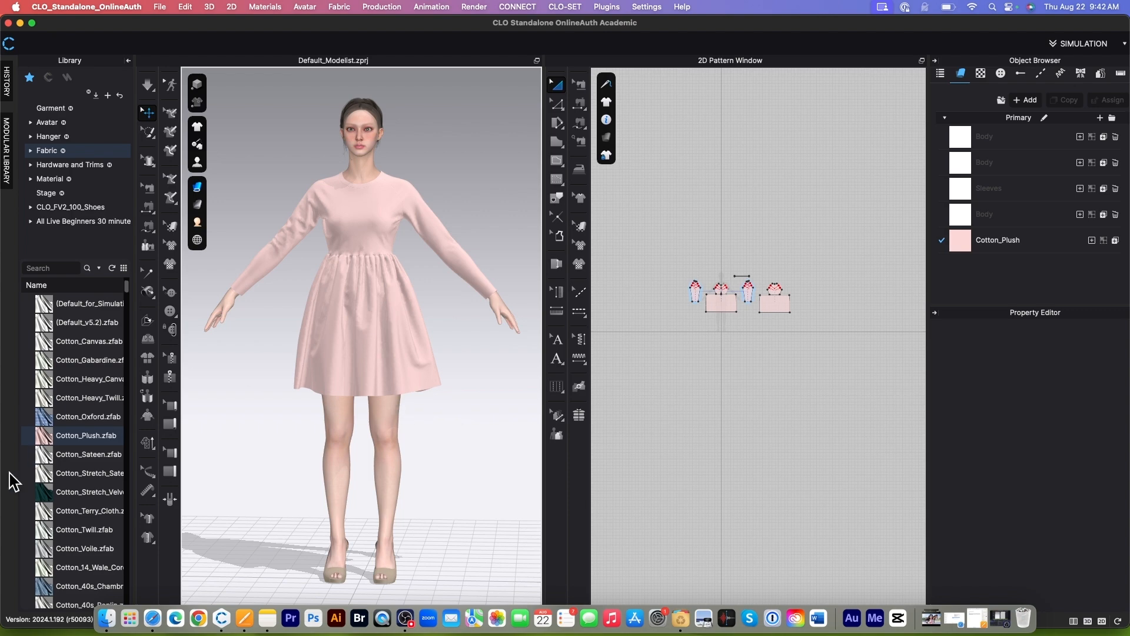
Step: Search the Fabric library for "knit"
scroll(82, 487, down, 6)
scroll(82, 493, down, 5)
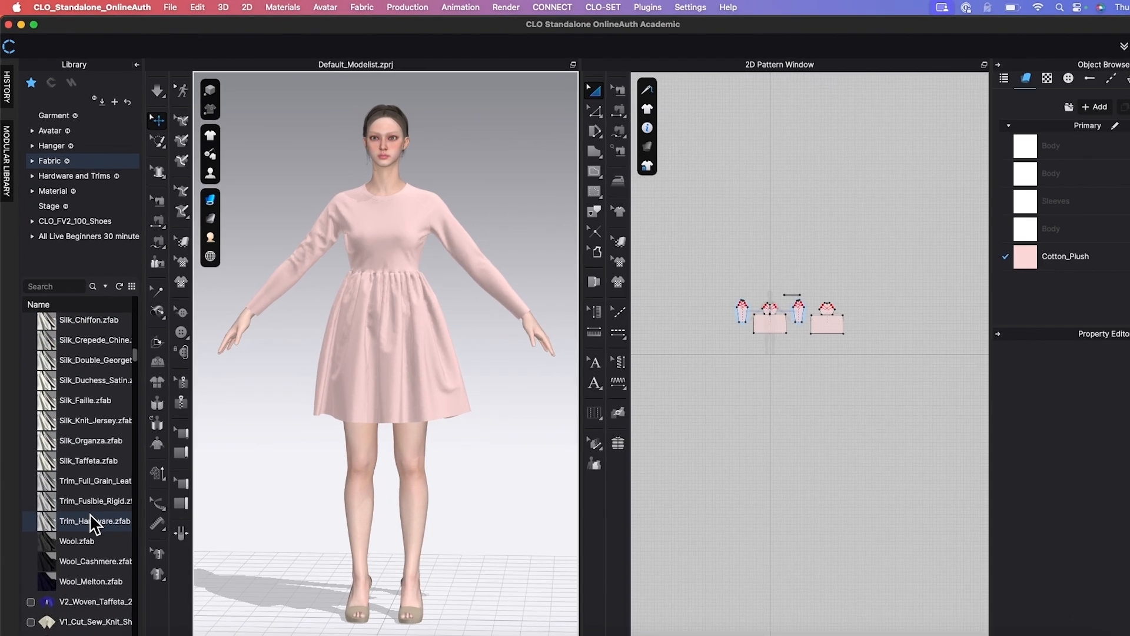
scroll(87, 475, up, 5)
scroll(115, 631, up, 5)
click(75, 347)
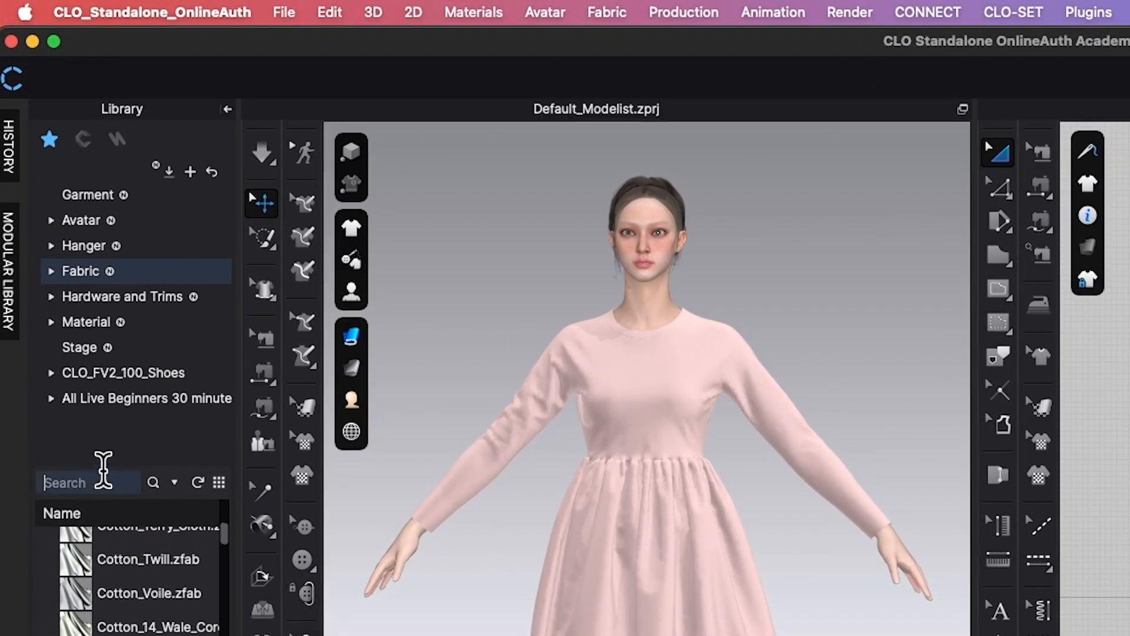
text(knit)
key(Return)
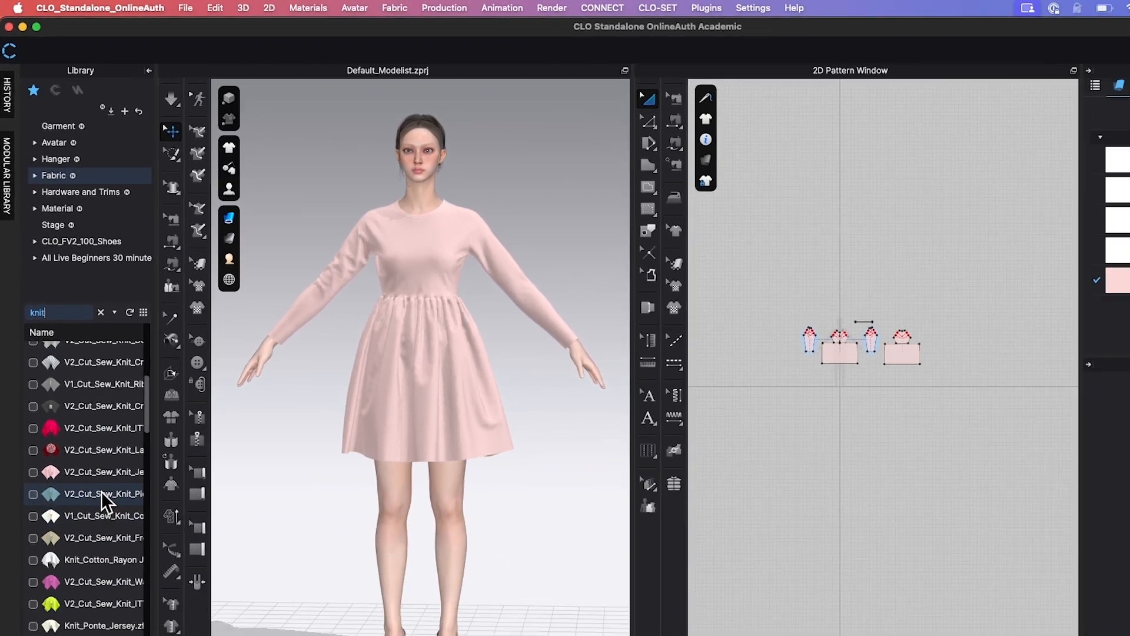
Step: Widen the library list, replace the Cotton_Plush fabric with Silk_Knit_Jersey and simulate the dress
scroll(112, 588, down, 2)
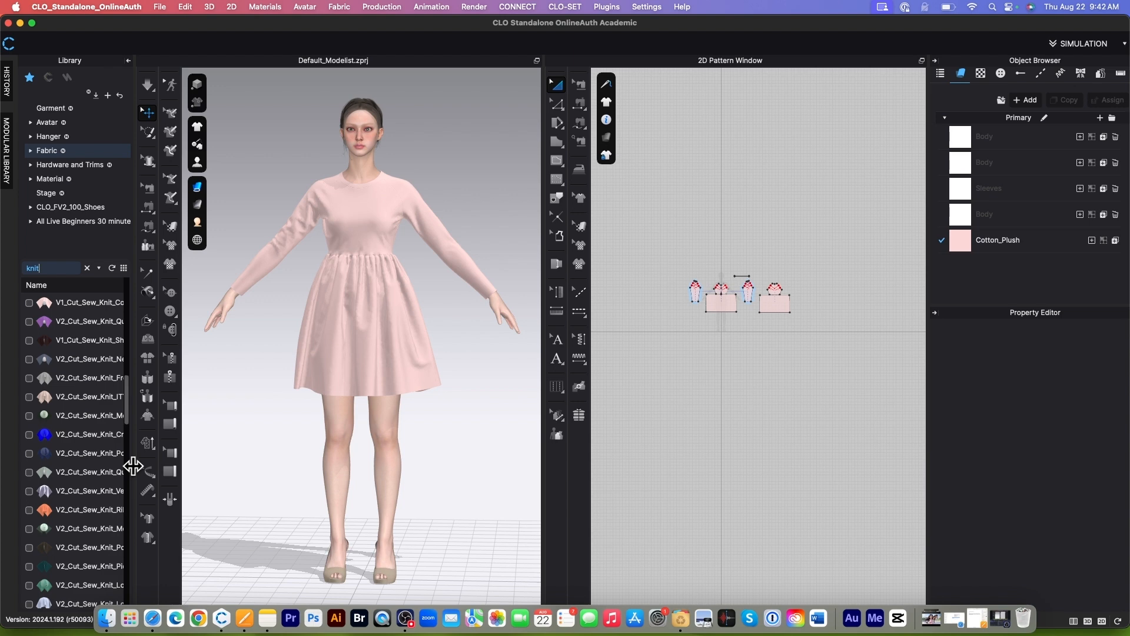
drag(133, 465, 194, 459)
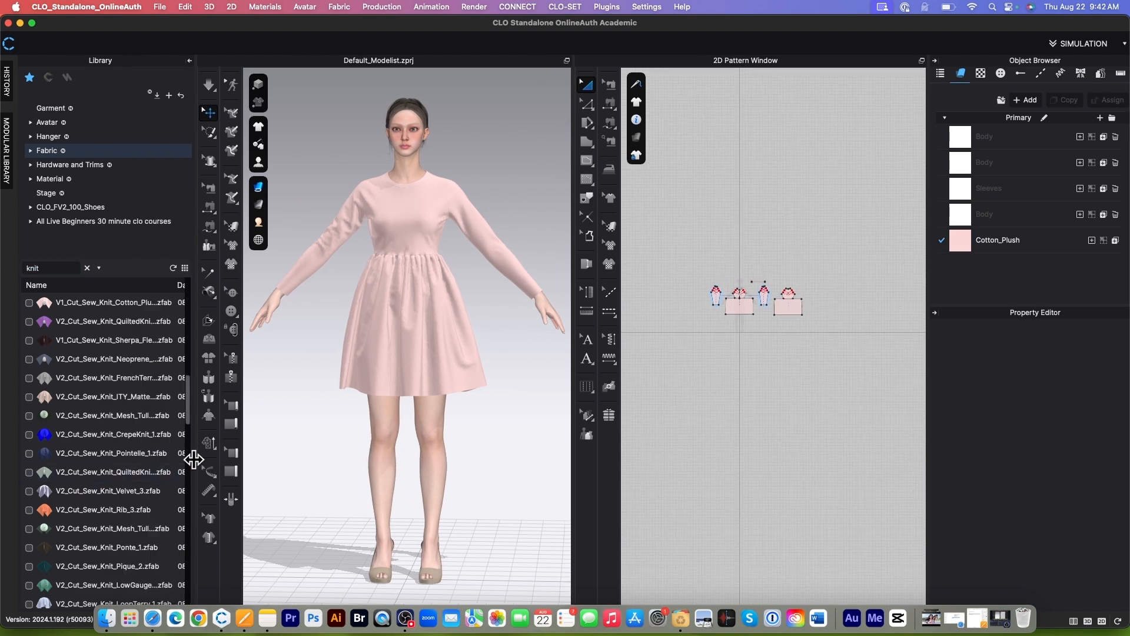
scroll(125, 476, down, 5)
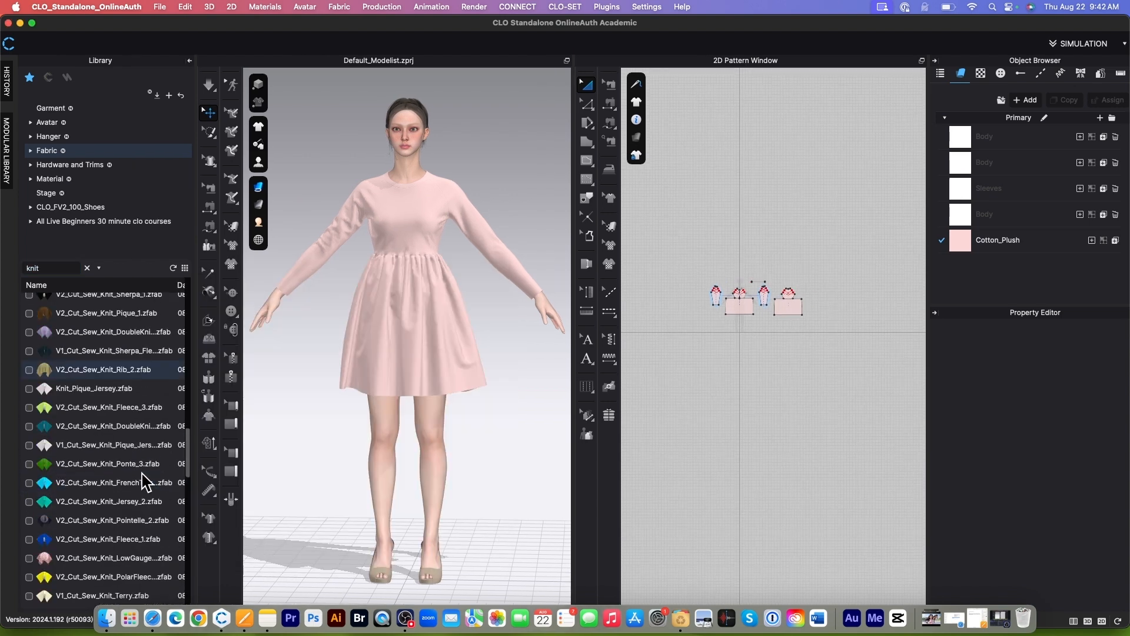
scroll(125, 475, down, 5)
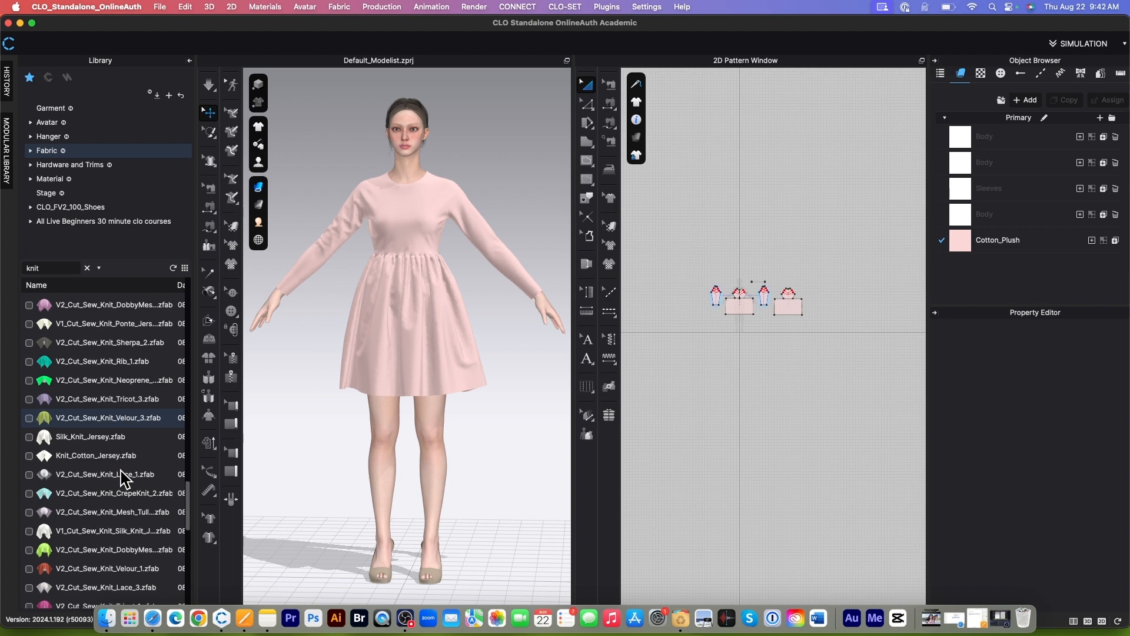
mouse_move(71, 442)
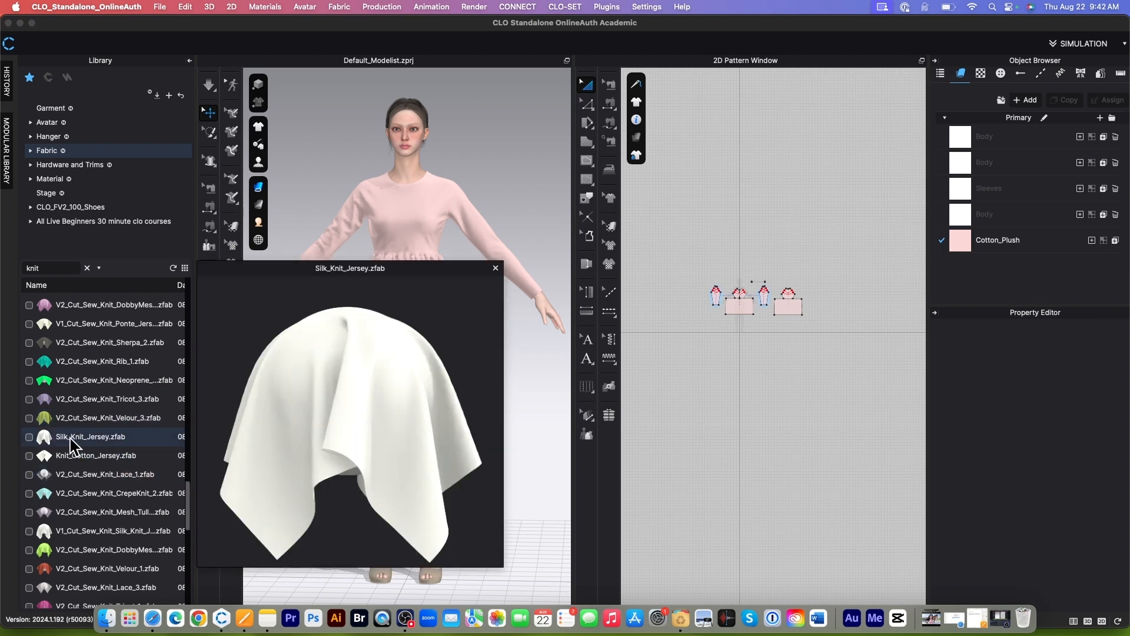
drag(70, 443, 1007, 241)
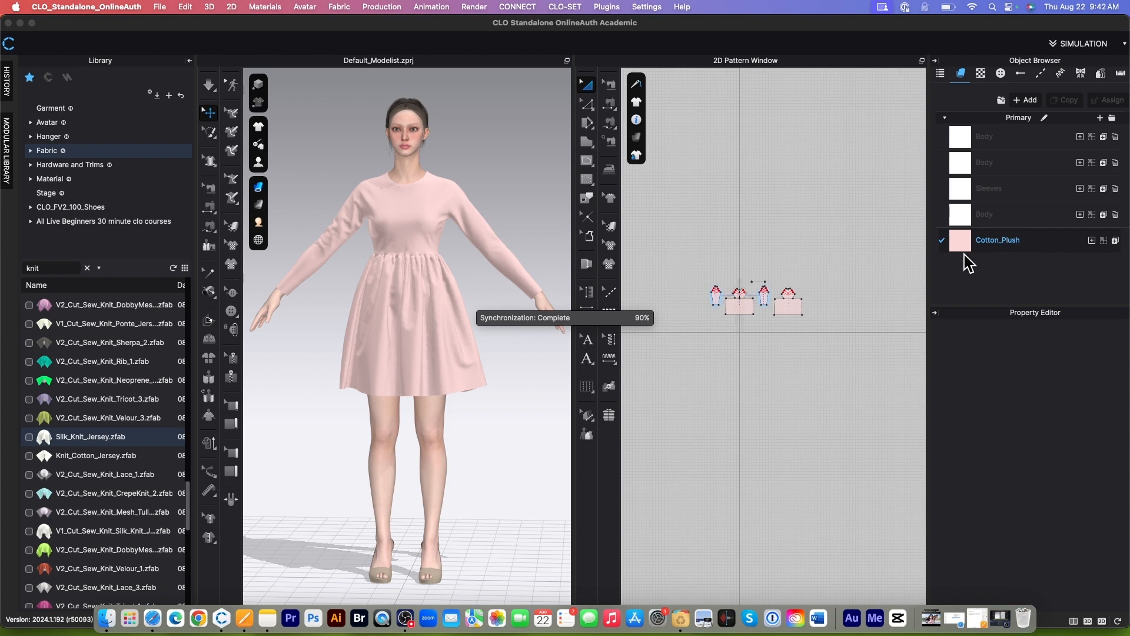
click(209, 89)
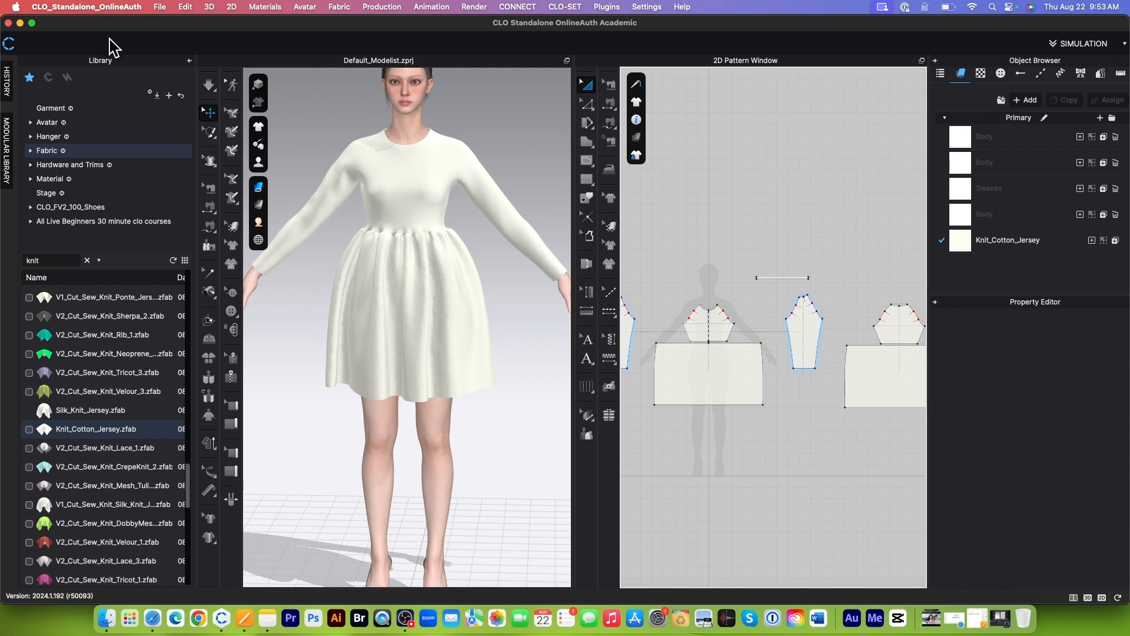
Step: Add the Etsy Seamless Repeat Floral Fabrics folder from the Desktop to the library
click(169, 95)
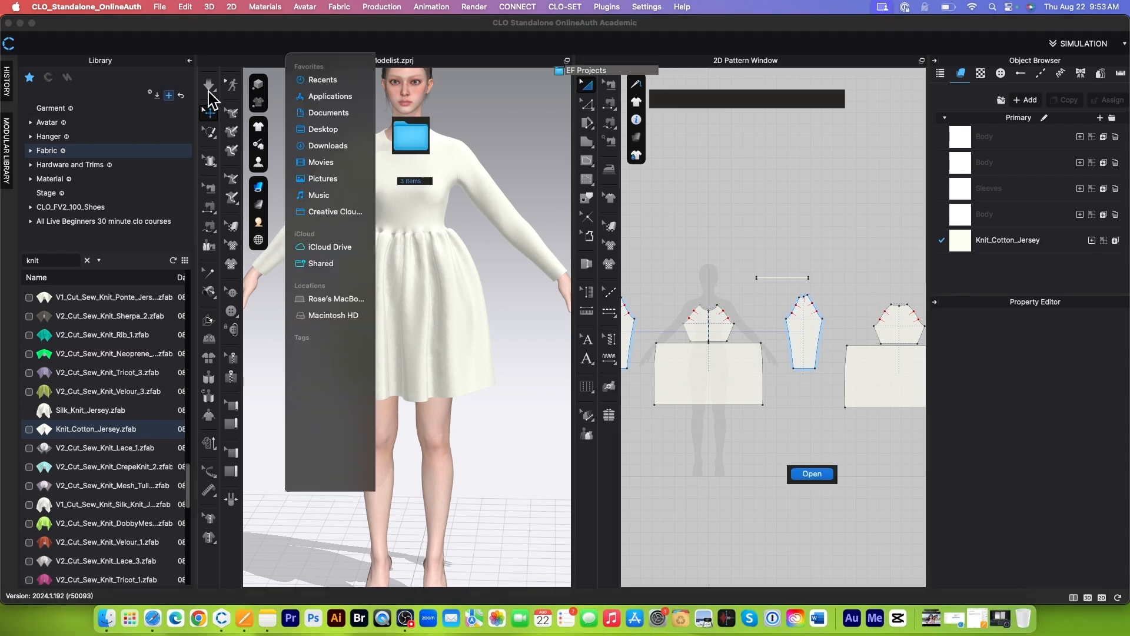
click(323, 130)
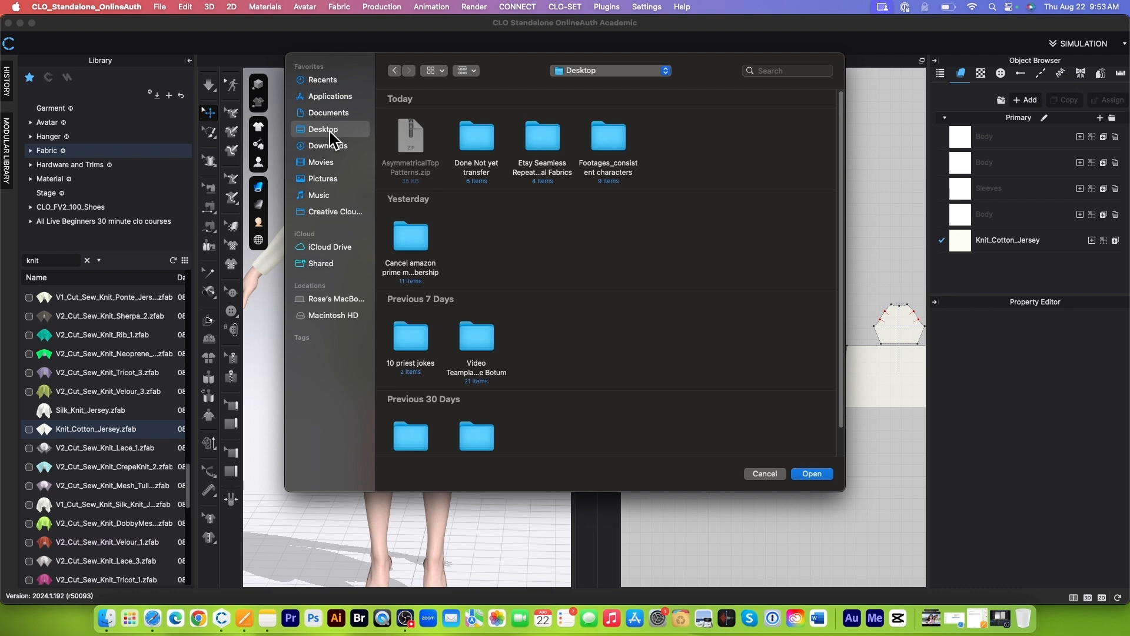
click(542, 145)
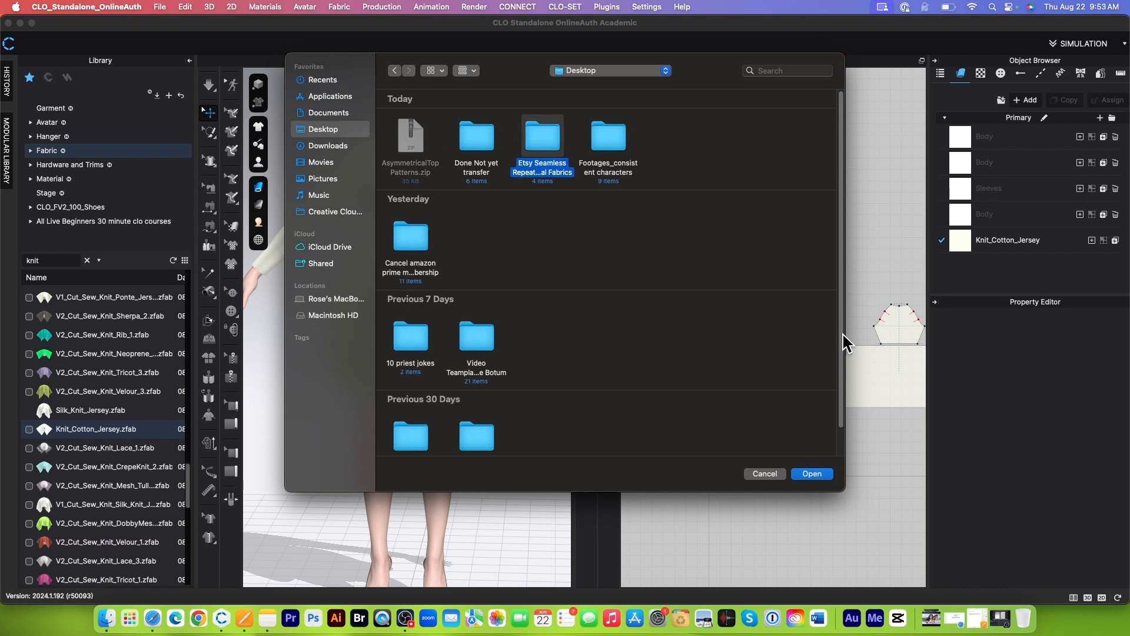
click(812, 474)
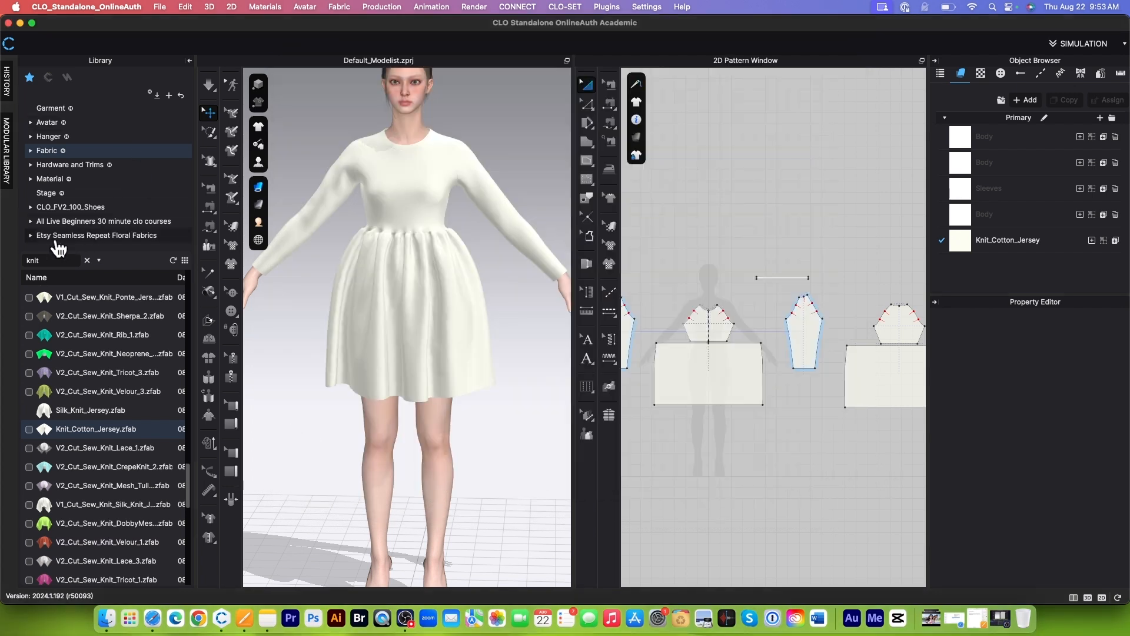
Step: Clear the library search and open the Seamless repeat floral fabrics subfolder in the added floral fabrics folder
click(87, 261)
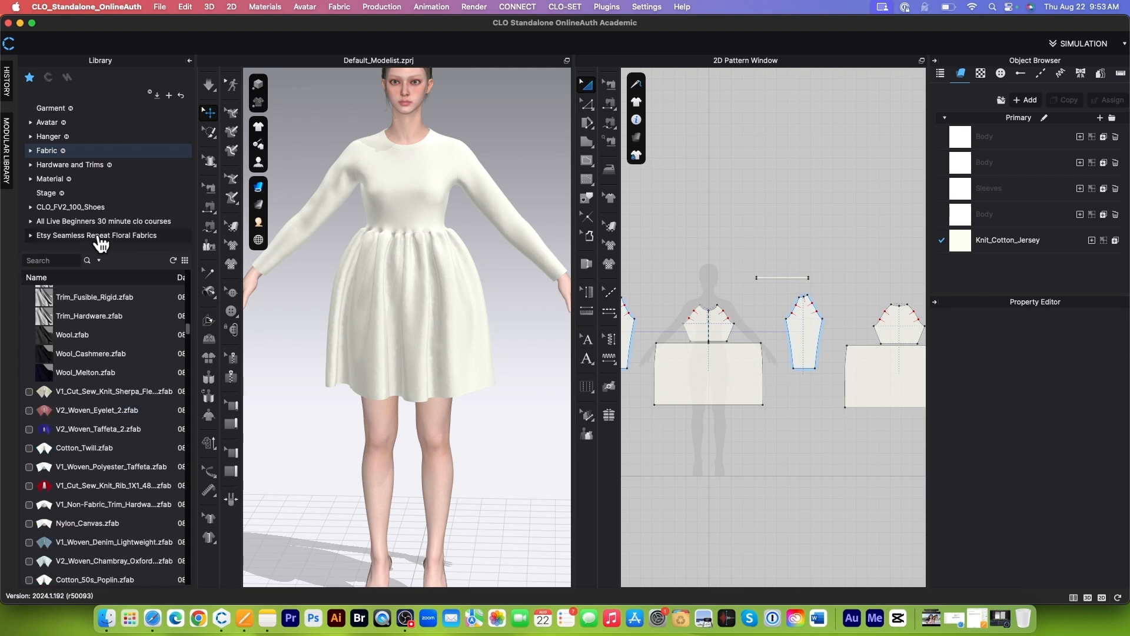
click(97, 236)
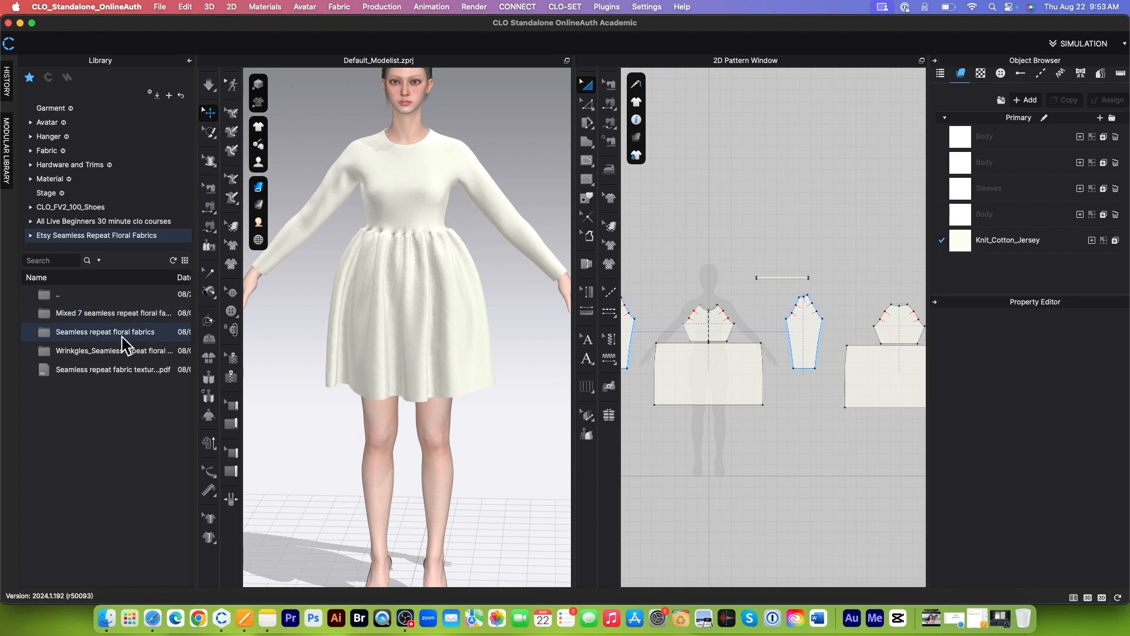
double_click(45, 336)
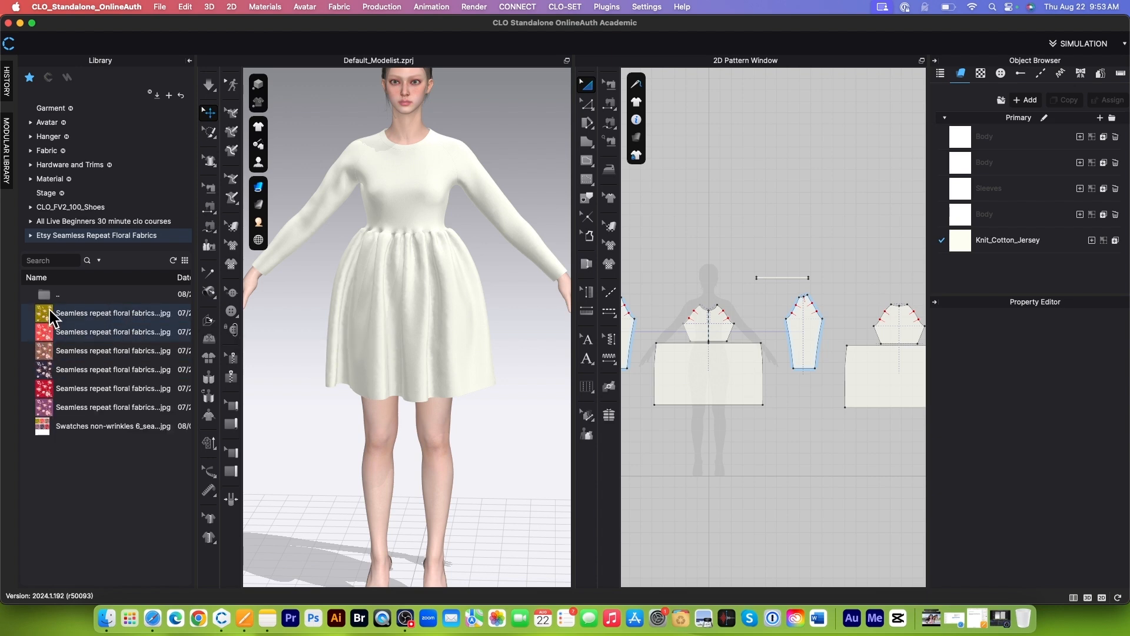
Step: Apply Seamless repeat floral fabricsCol1.jpg to the dress fabric as a Texture map and inspect the dress
click(51, 316)
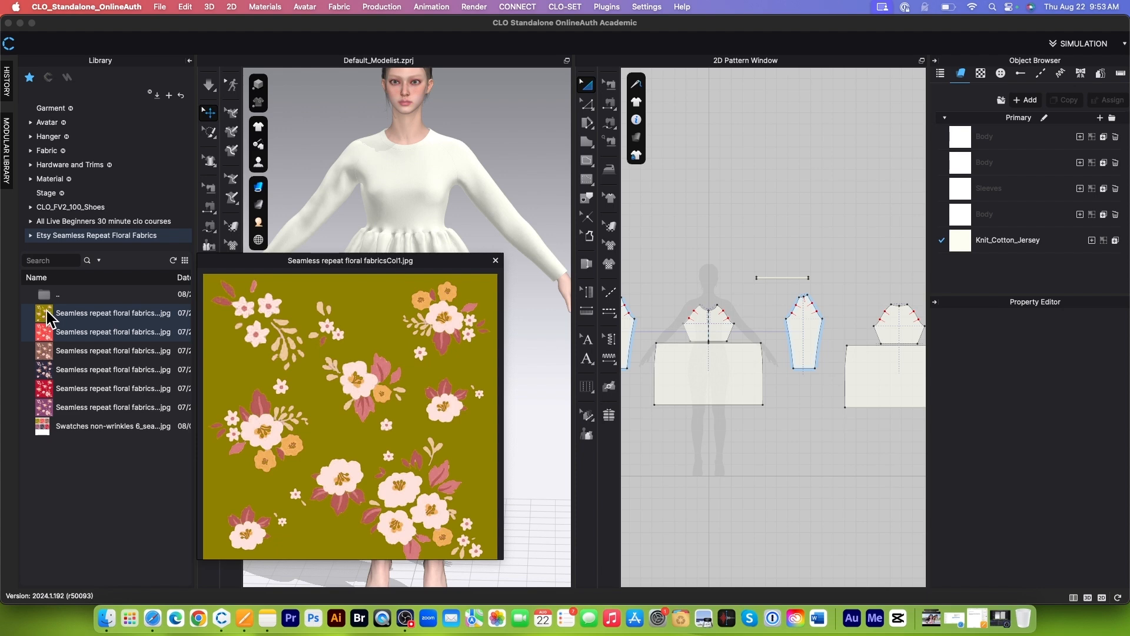
drag(51, 316, 441, 272)
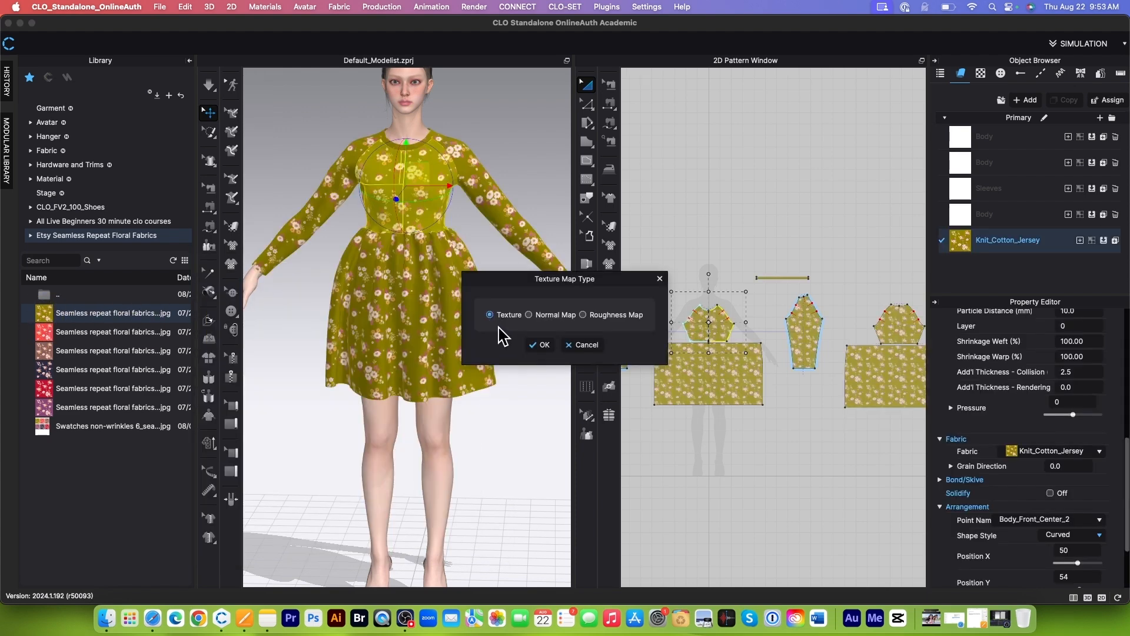
click(540, 345)
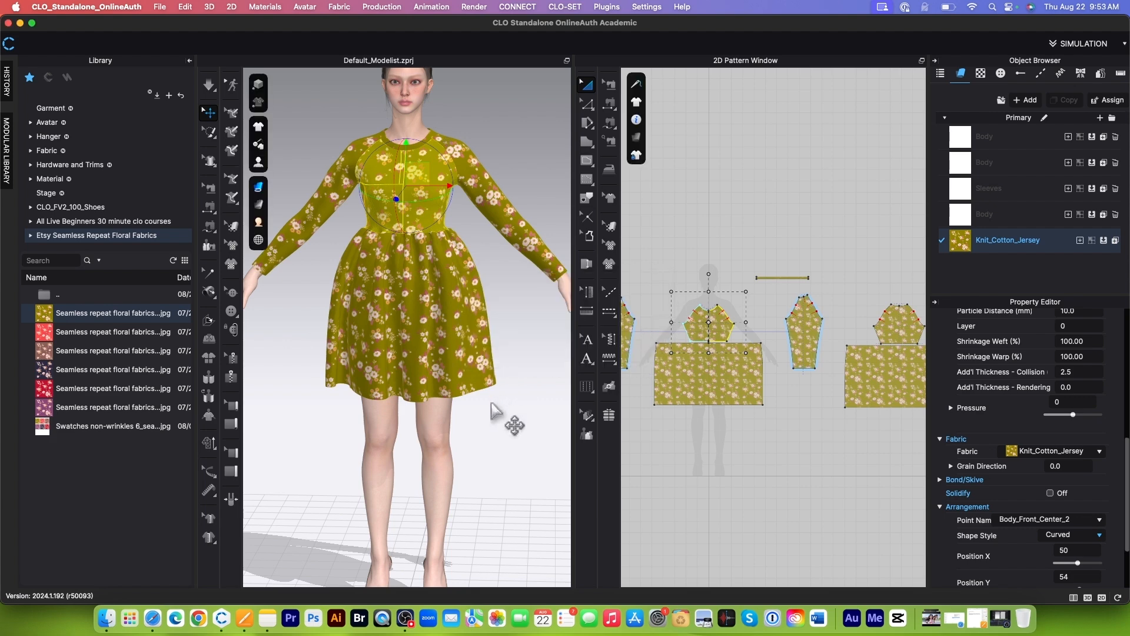
click(491, 414)
scroll(472, 446, down, 3)
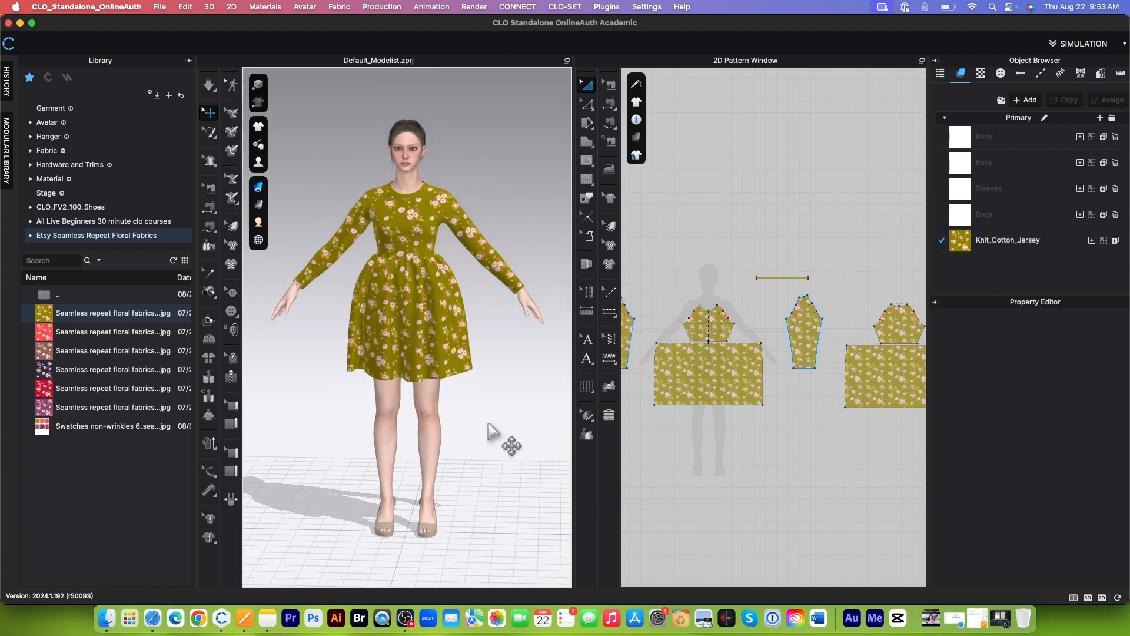
right_drag(497, 435, 461, 449)
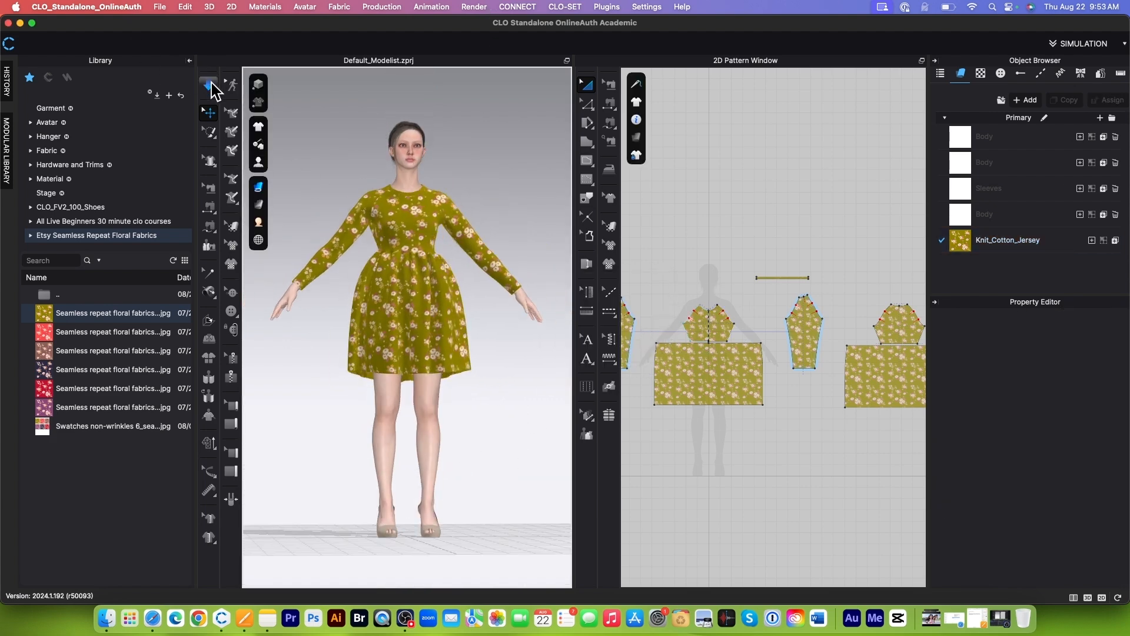
Step: Run the simulation on the olive floral dress, check how it drapes, and stop the simulation
click(209, 85)
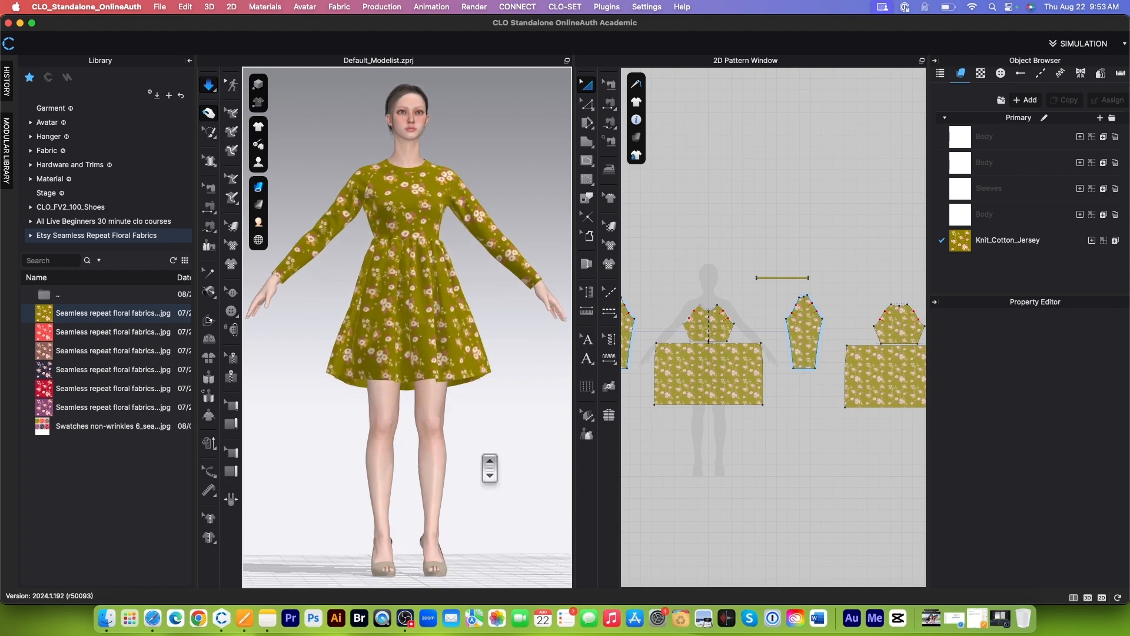
mouse_move(492, 457)
right_down()
mouse_move(442, 467)
mouse_move(495, 463)
right_up()
scroll(487, 463, up, 2)
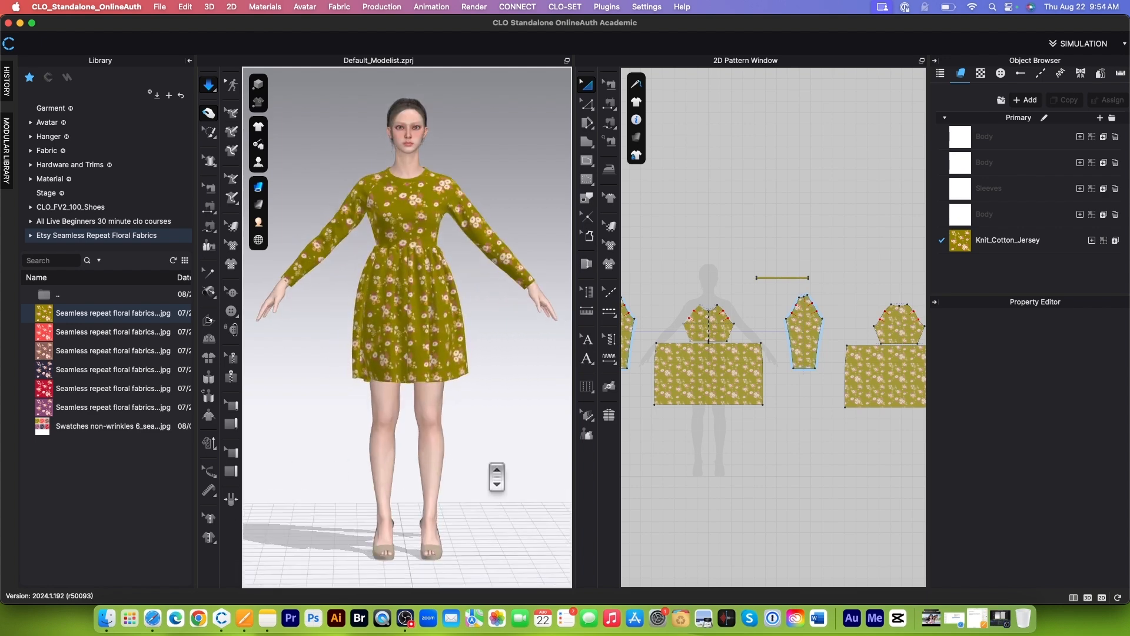
key(v)
scroll(489, 394, down, 2)
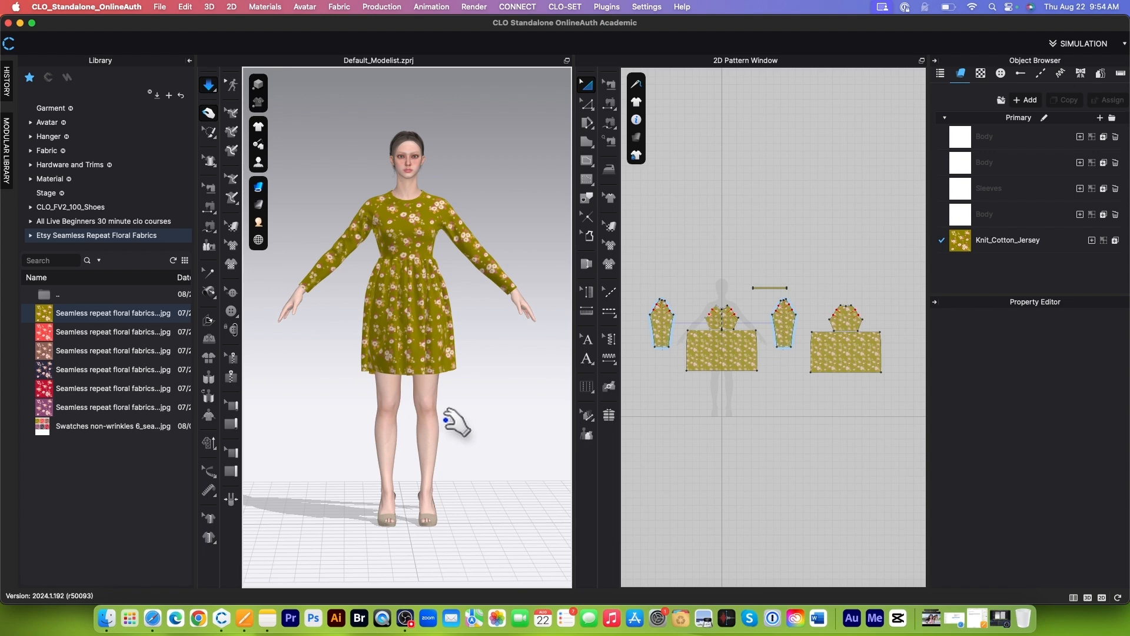
scroll(477, 321, up, 2)
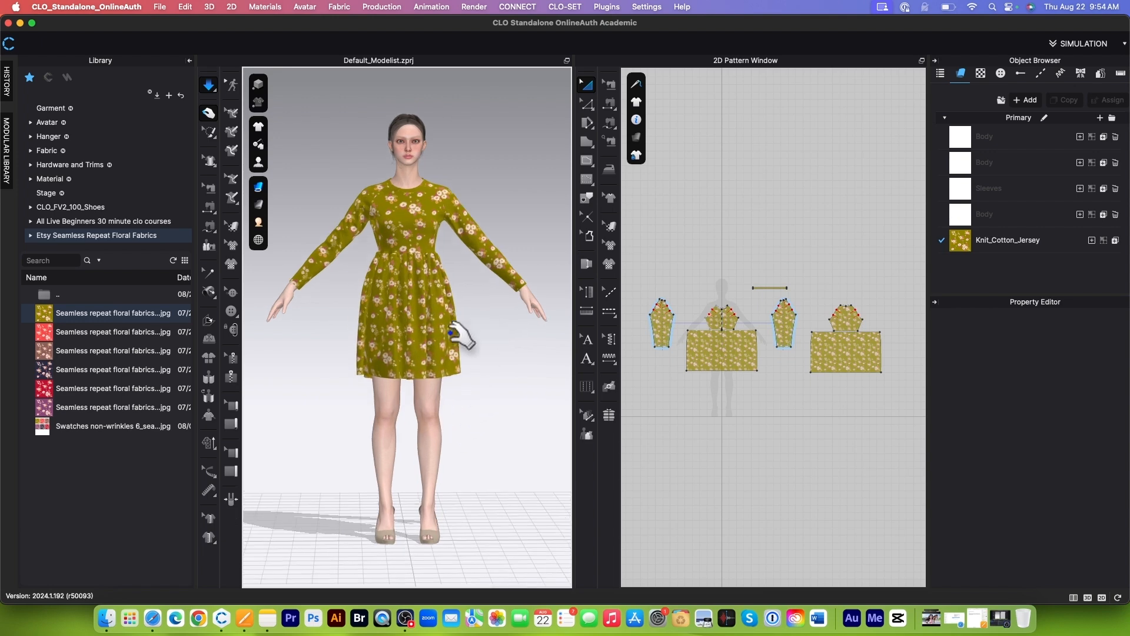
click(209, 86)
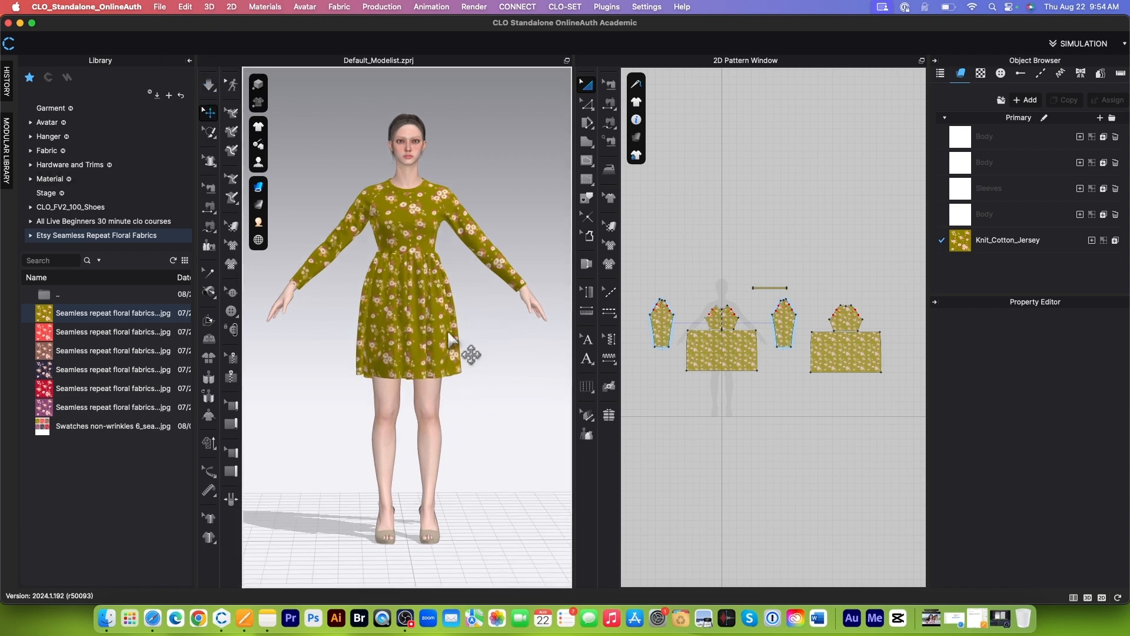
scroll(466, 368, up, 2)
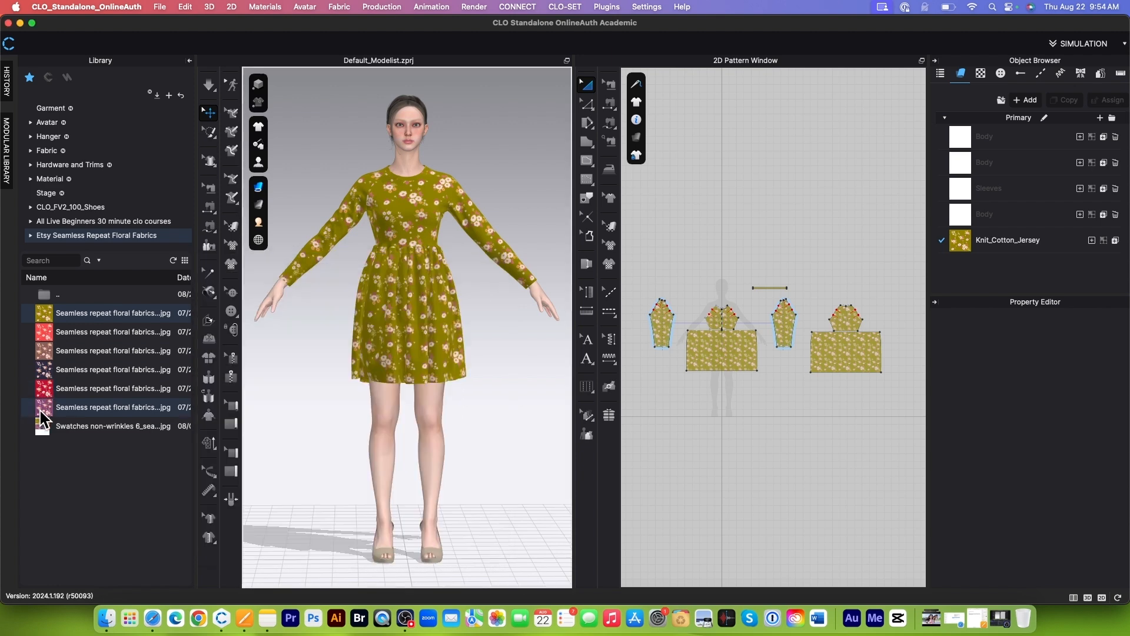
Step: Apply the purple seamless repeat floral image from the library to the dress fabric as a Texture map and inspect the dress
mouse_move(43, 410)
drag(43, 410, 415, 302)
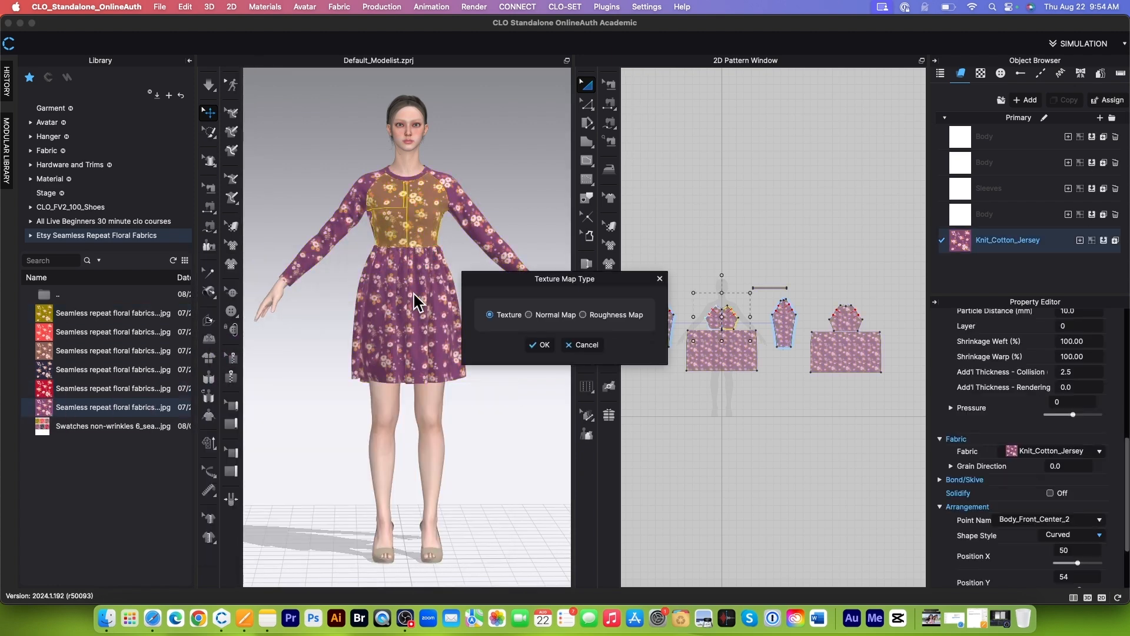
click(540, 344)
click(509, 406)
scroll(507, 405, up, 2)
scroll(506, 405, down, 2)
right_drag(511, 402, 295, 386)
right_drag(559, 402, 379, 400)
right_drag(491, 402, 380, 412)
scroll(381, 419, down, 4)
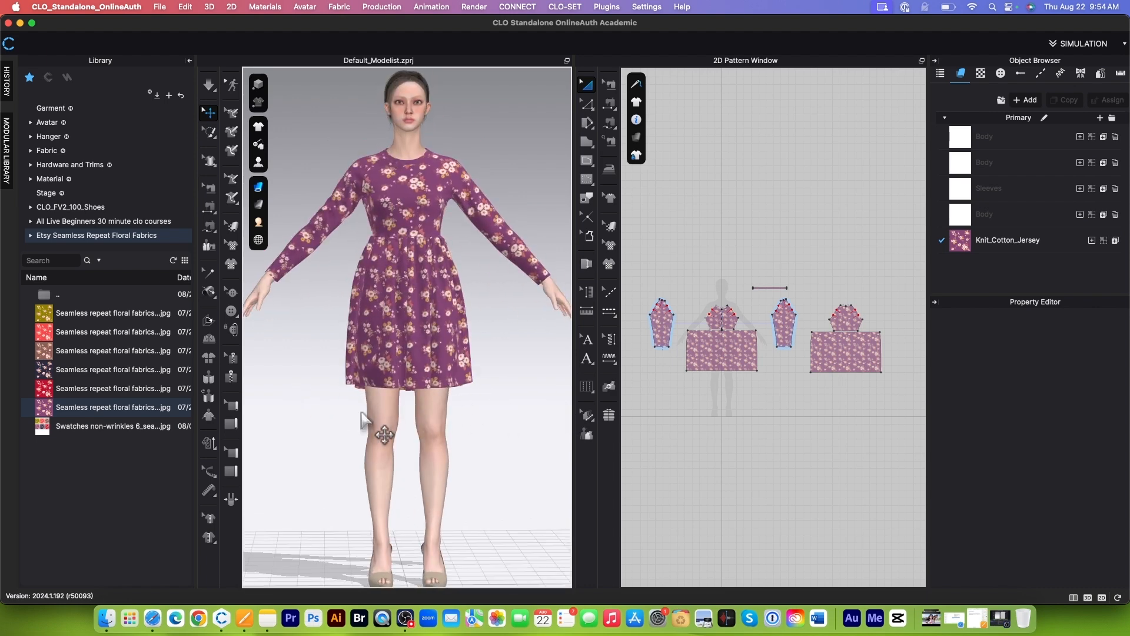
scroll(756, 274, down, 3)
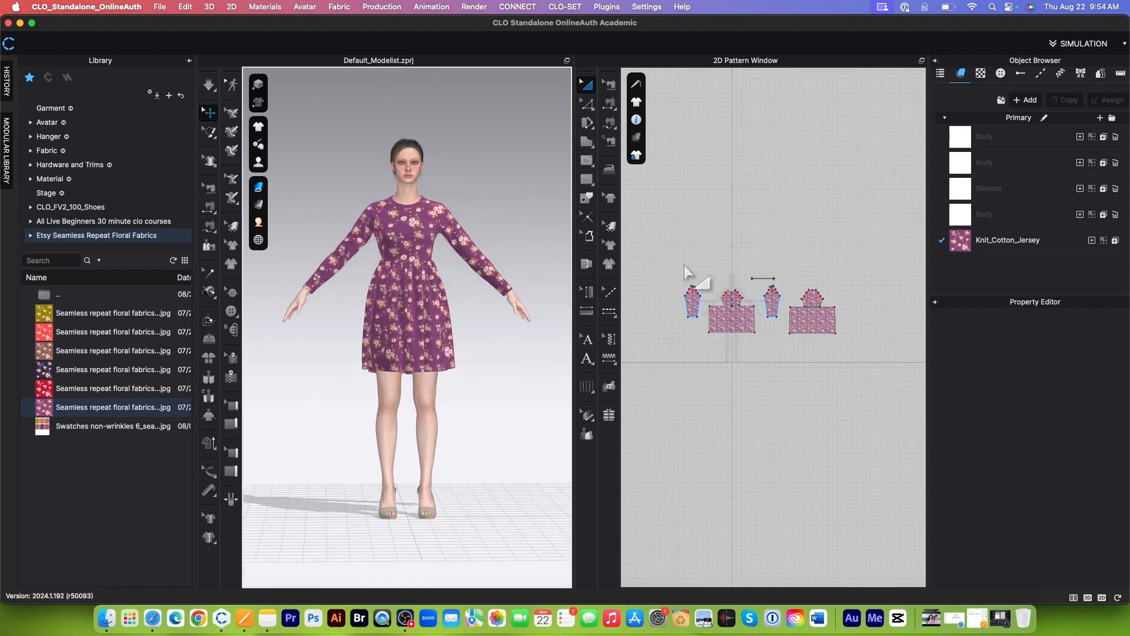
Step: Select all the pattern pieces, review their Simulation Properties, and briefly simulate the purple floral dress
drag(676, 261, 895, 389)
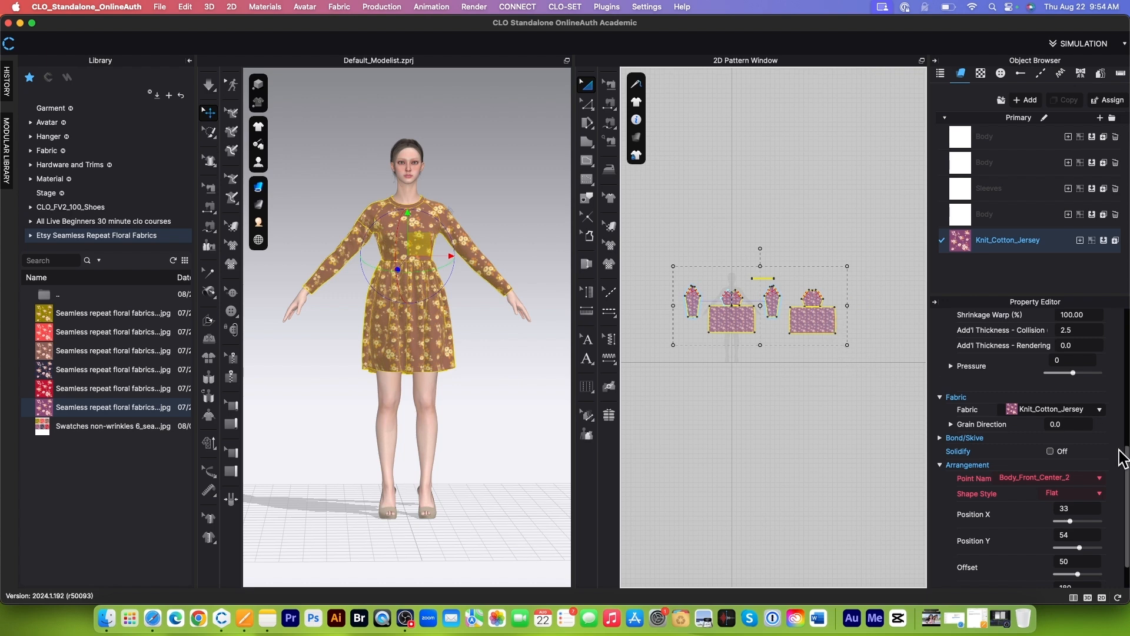
scroll(1116, 479, up, 3)
scroll(1117, 480, up, 1)
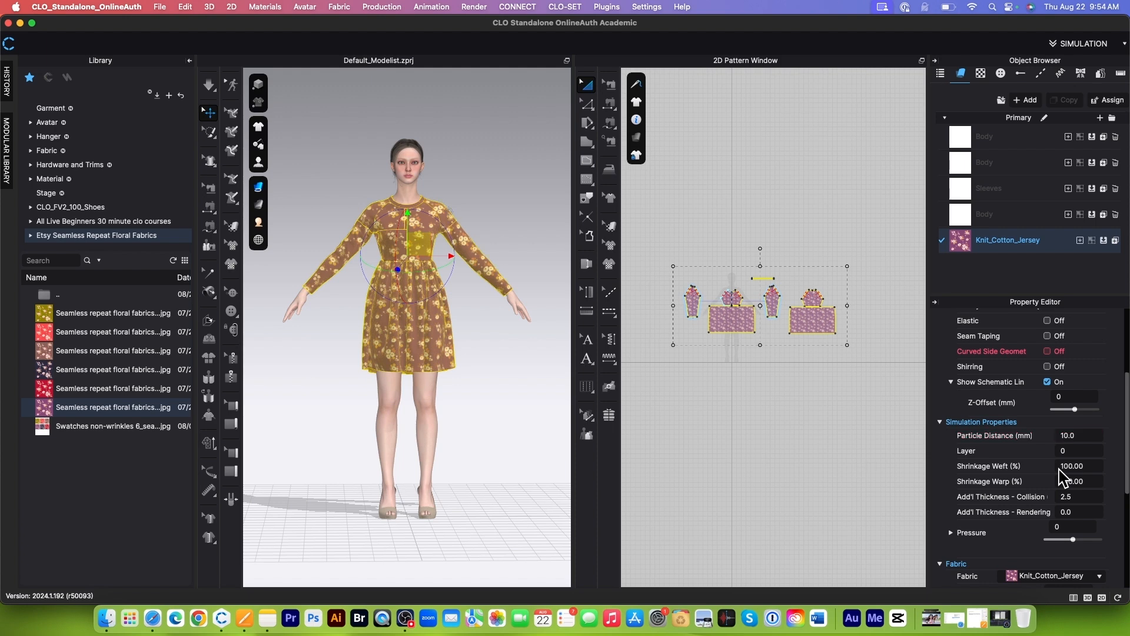
click(207, 85)
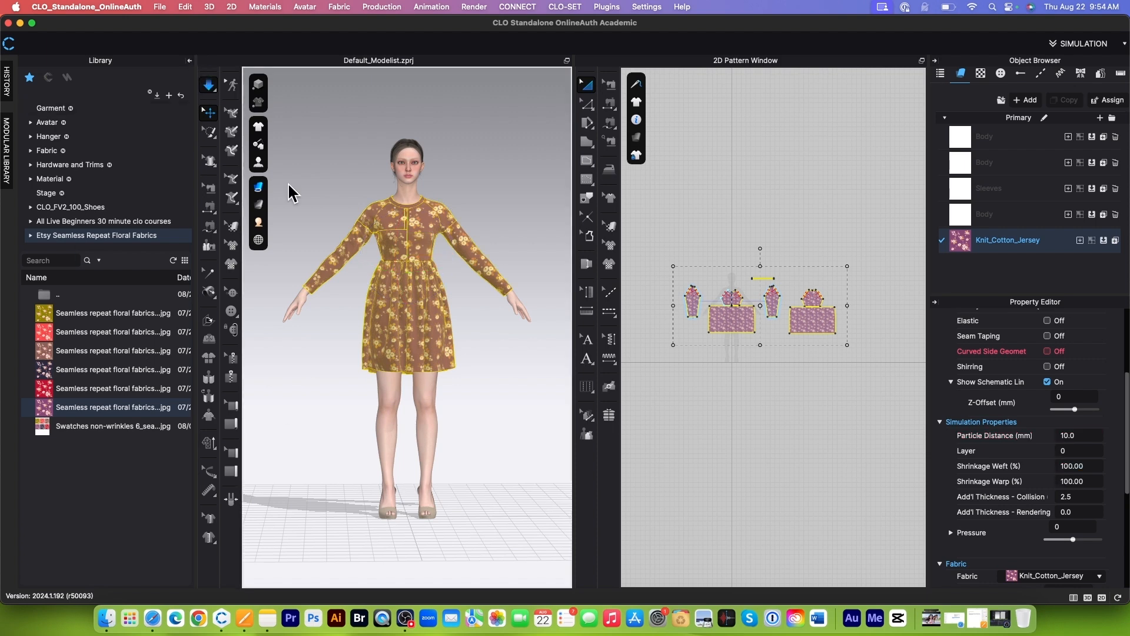
click(499, 381)
key(space)
Step: Examine the scale and placement of the purple floral print from the dress's neckline to its hem
scroll(470, 452, down, 1)
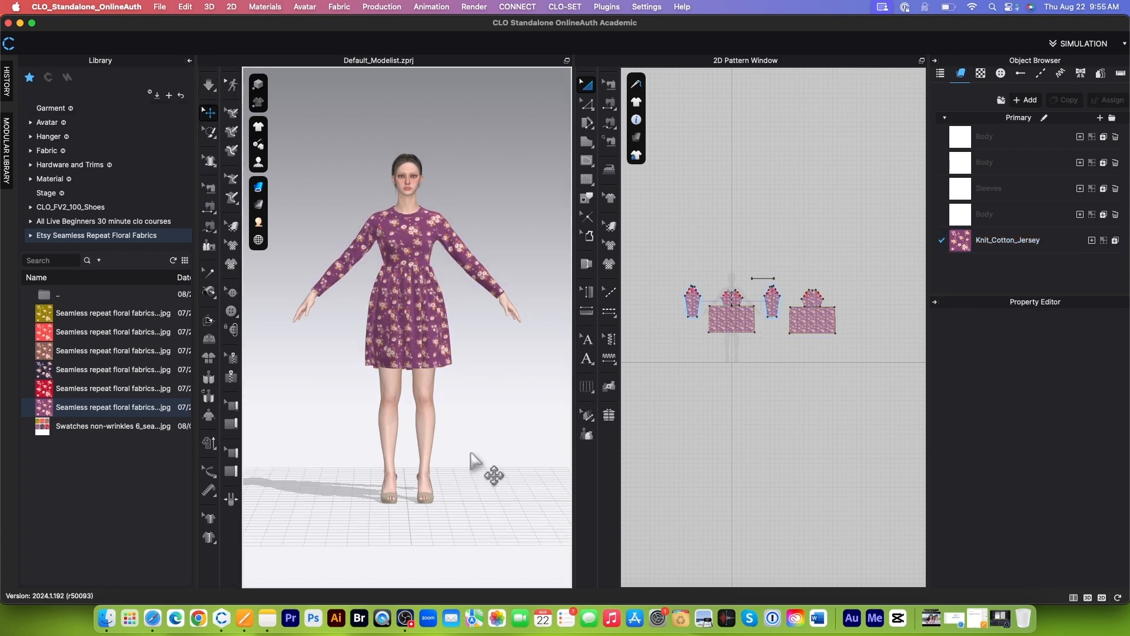
scroll(470, 452, up, 4)
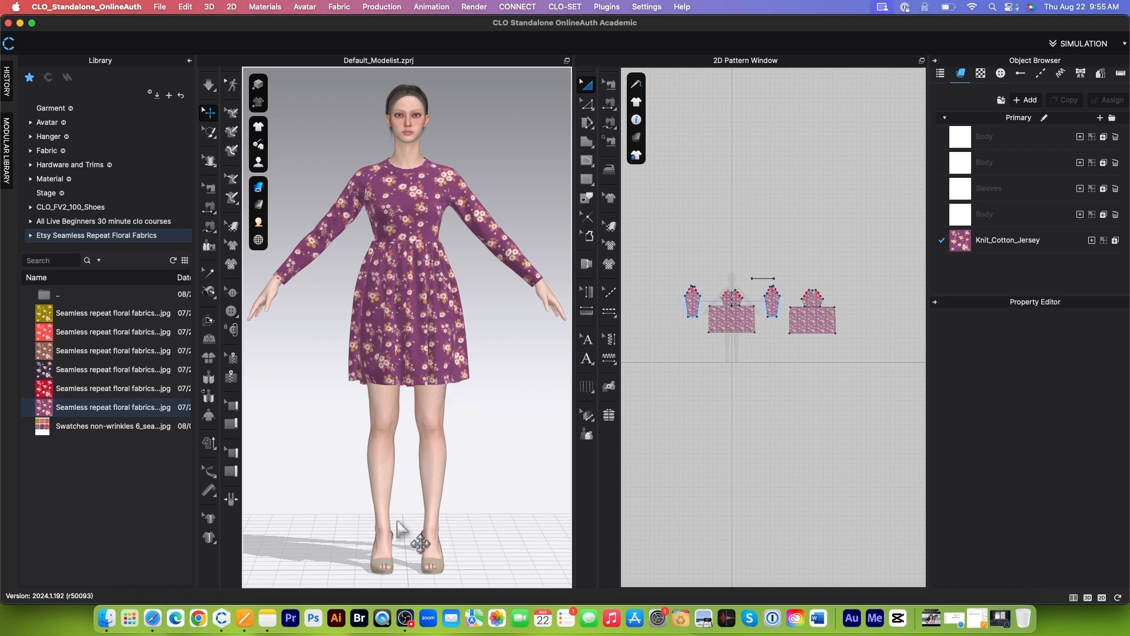
scroll(429, 105, up, 1)
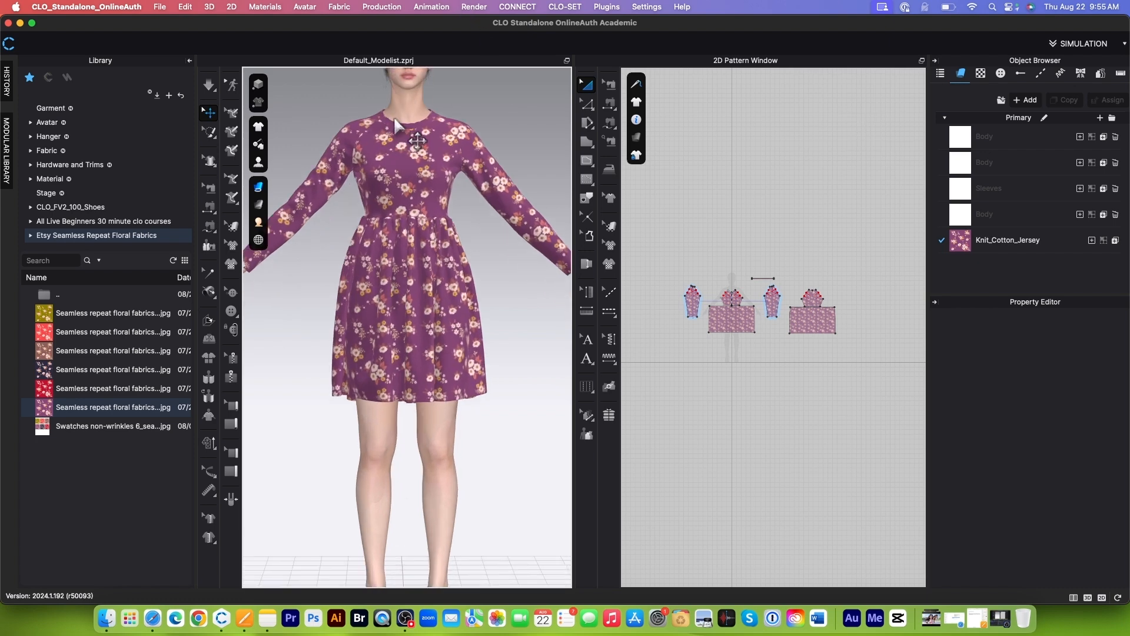
scroll(457, 368, up, 3)
scroll(498, 299, up, 3)
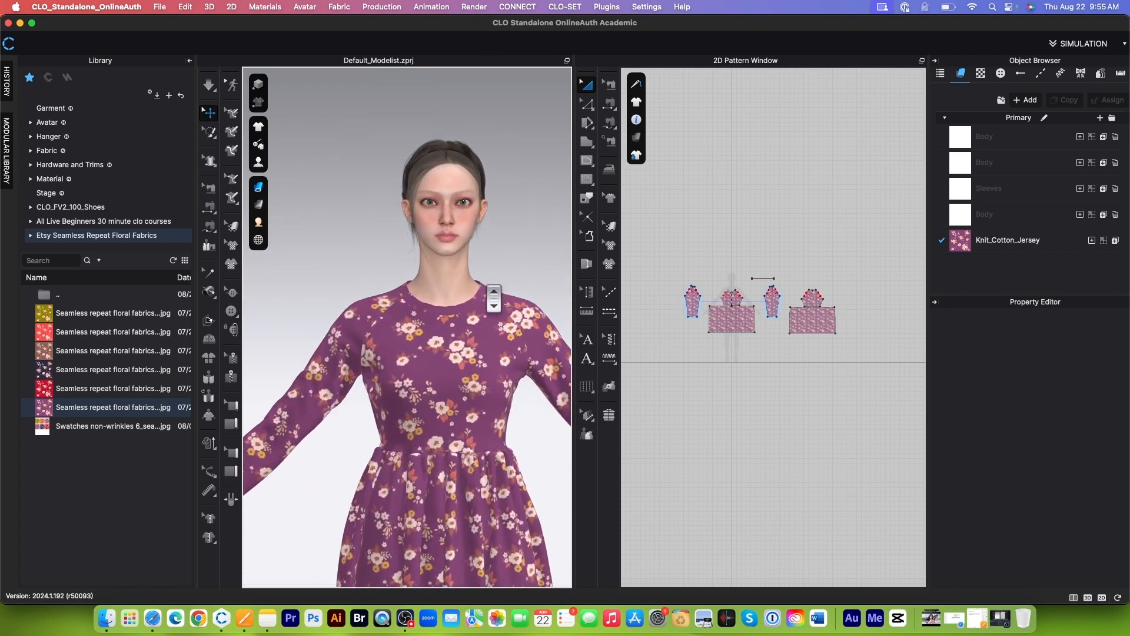
scroll(462, 151, down, 5)
middle_drag(452, 517, 419, 363)
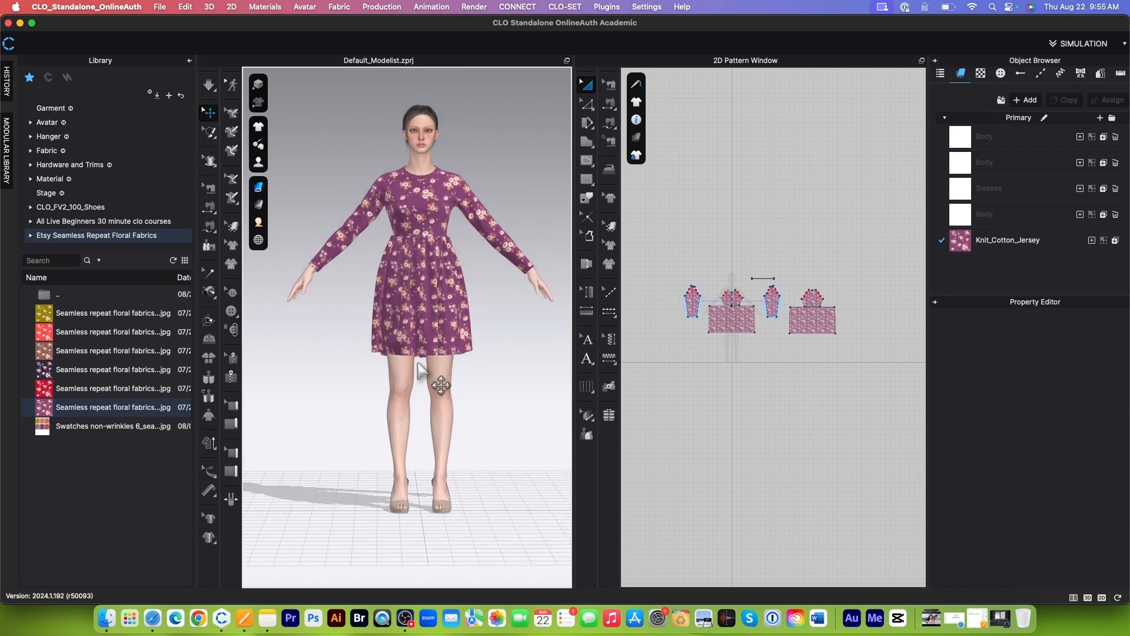
Step: Open the CLO_FV2_100_Shoes library folder and put FV2_Pointy_Ankle_Boots_purple.zacs on the avatar
click(106, 209)
scroll(126, 436, down, 5)
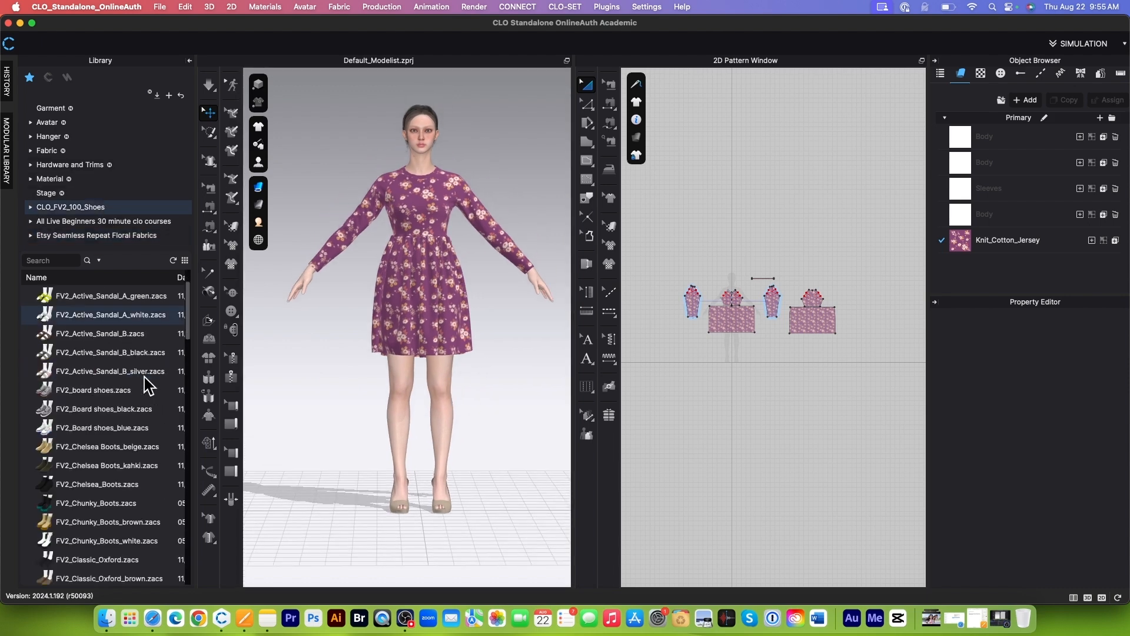
scroll(130, 442, down, 10)
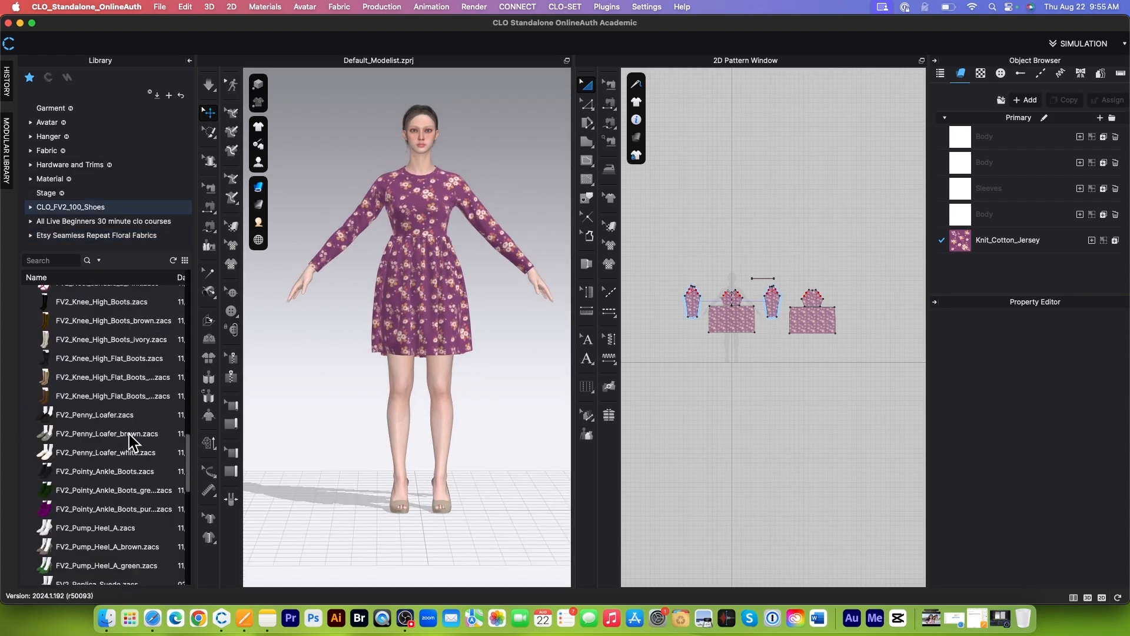
scroll(131, 442, down, 5)
scroll(131, 443, up, 5)
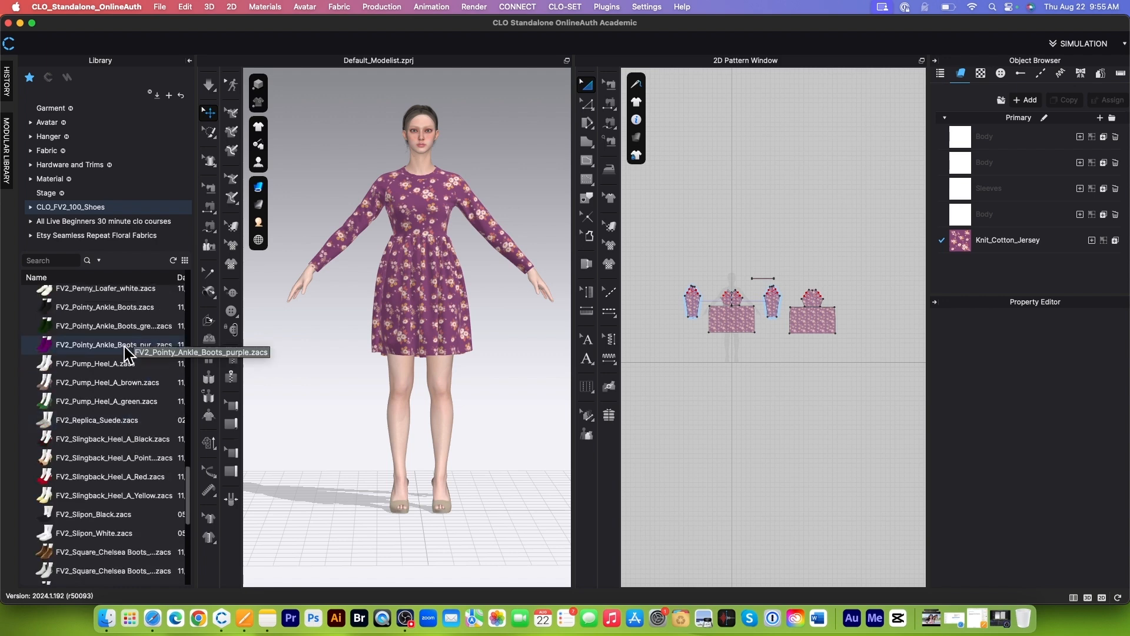
drag(126, 353, 506, 391)
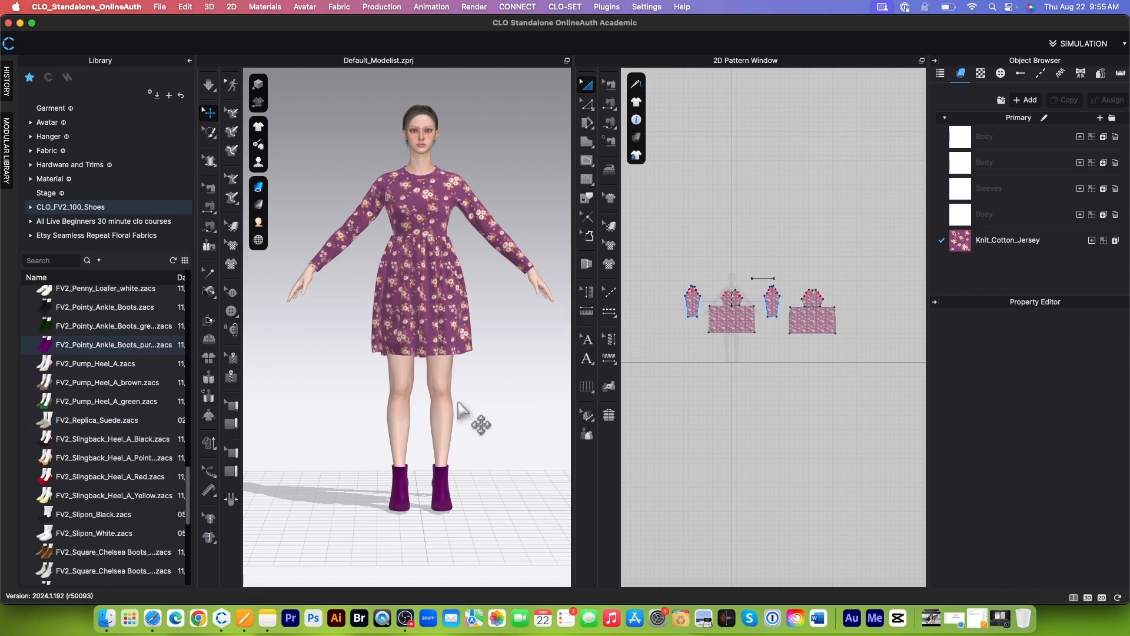
mouse_move(479, 411)
right_down()
mouse_move(341, 403)
mouse_move(489, 401)
right_up()
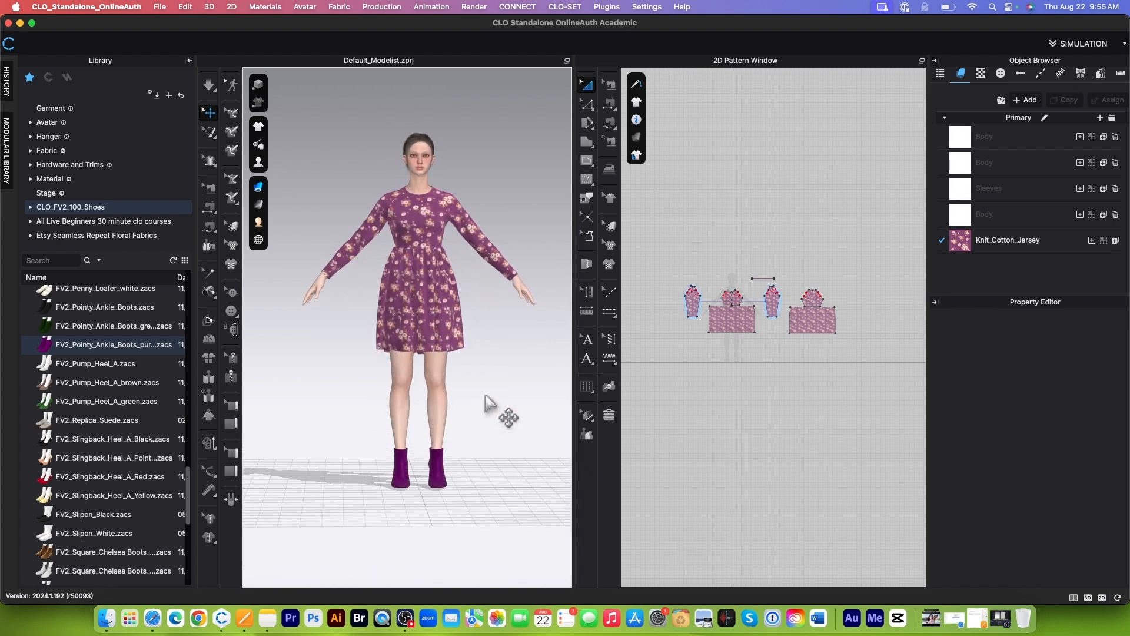
Step: Move all avatars and garments to the ground and deselect the avatar
click(441, 365)
right_click(440, 364)
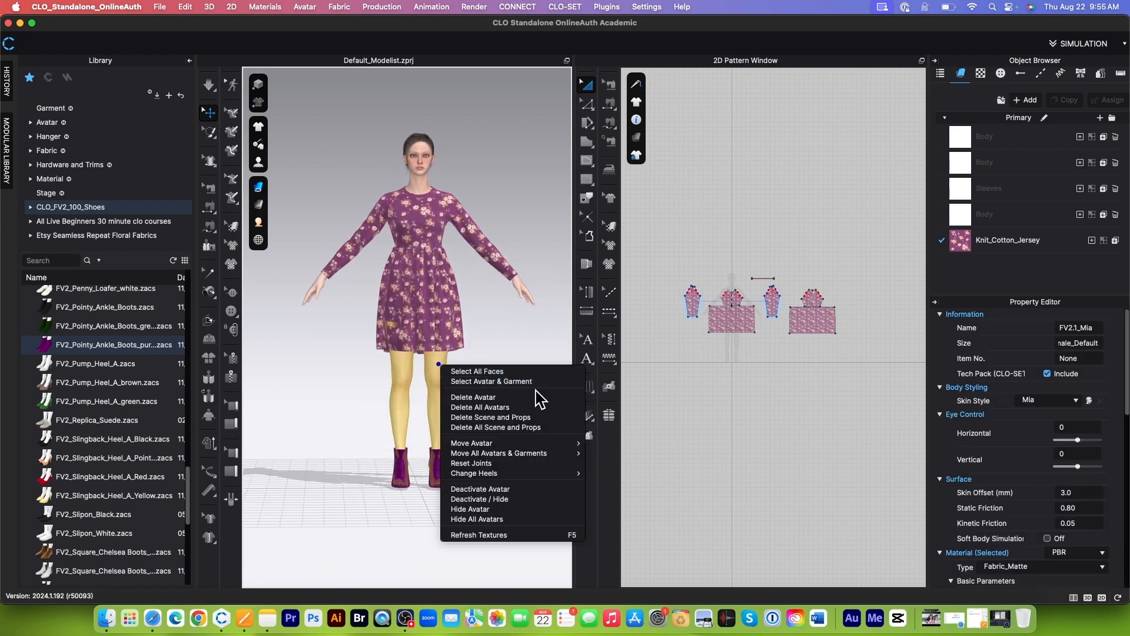
mouse_move(500, 453)
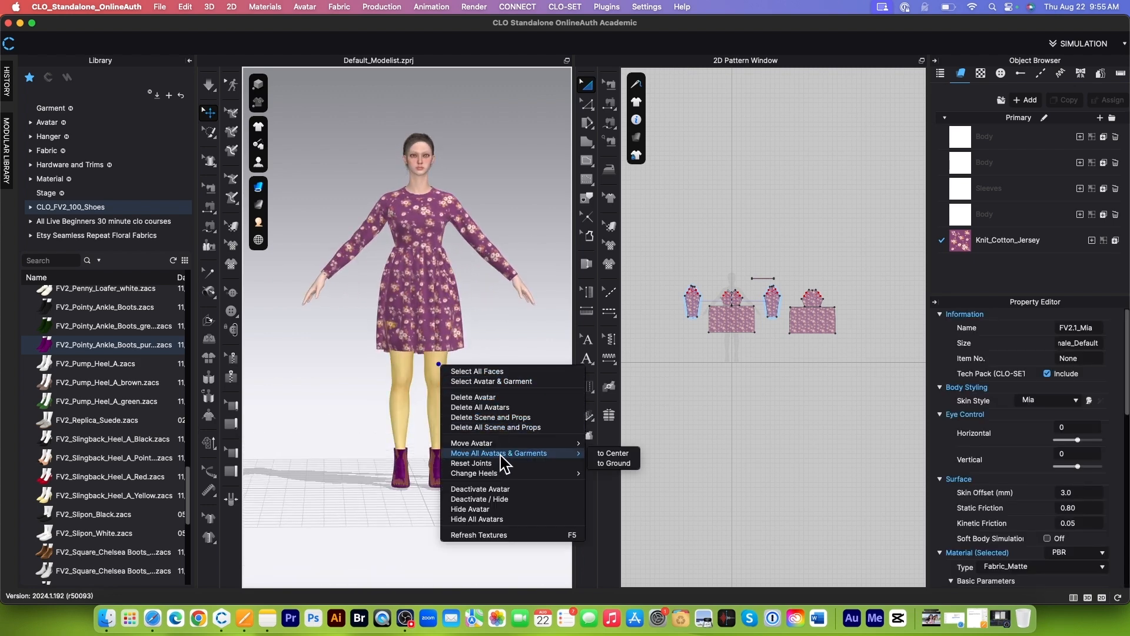
click(630, 468)
click(480, 400)
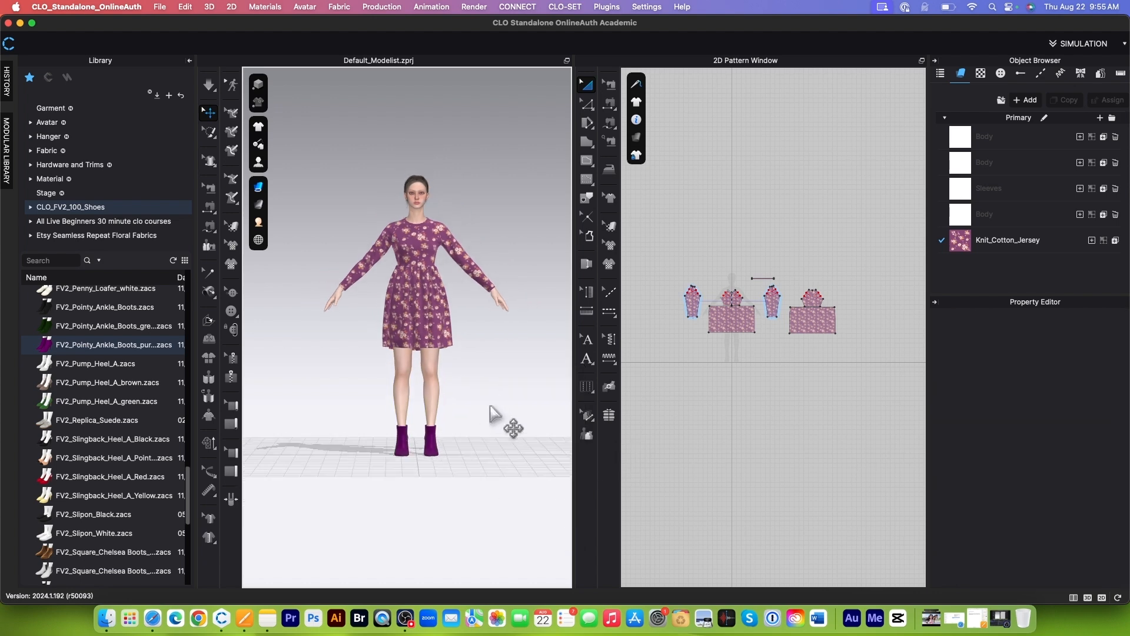
Step: Focus on the avatar's head and open the Hair folder inside Female_V2 of the Avatar library
scroll(492, 388, up, 3)
scroll(497, 353, up, 6)
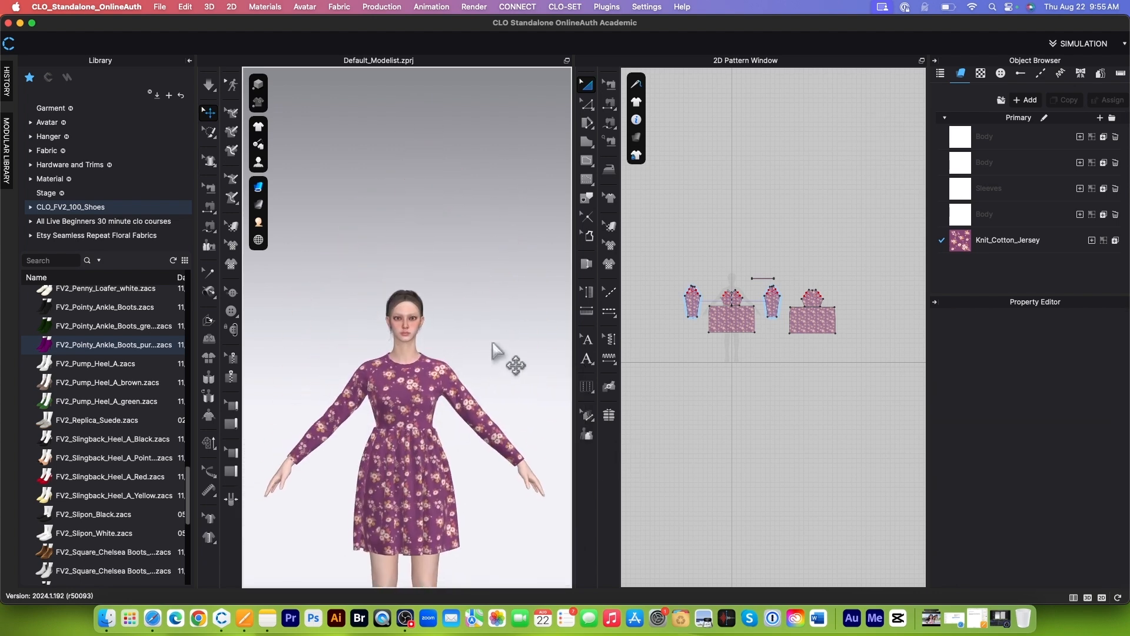
scroll(406, 339, up, 5)
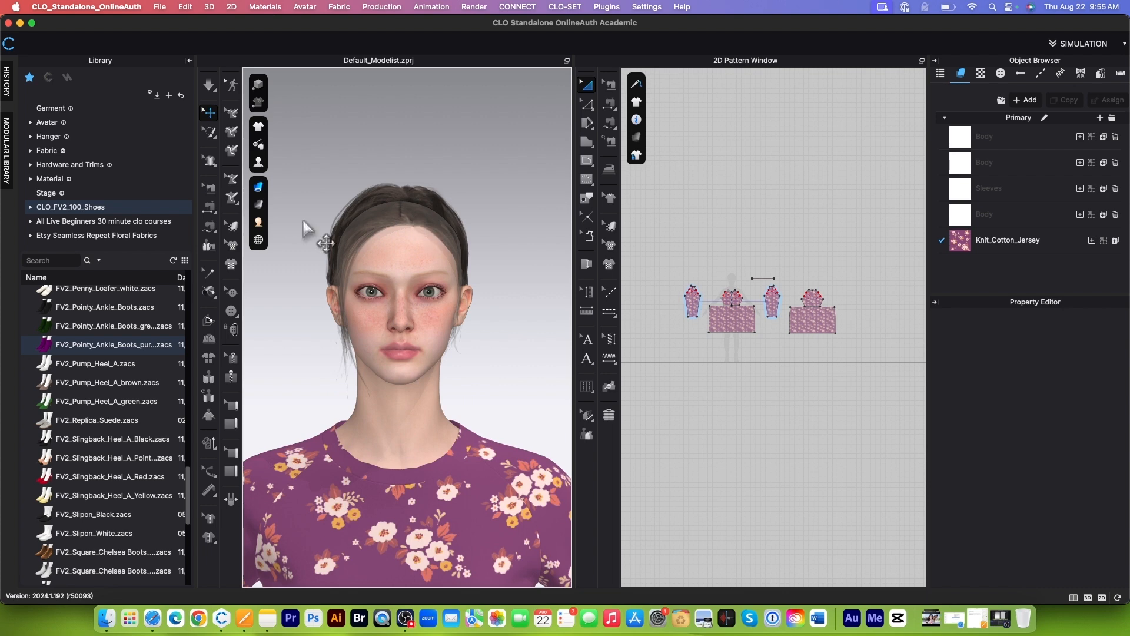
click(105, 125)
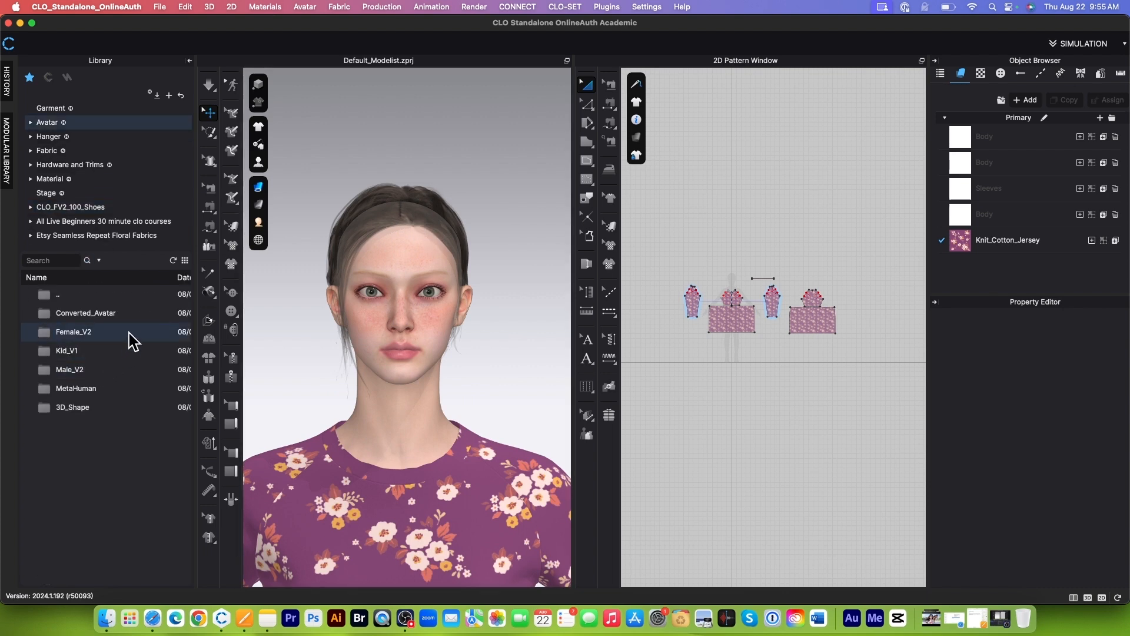
double_click(129, 333)
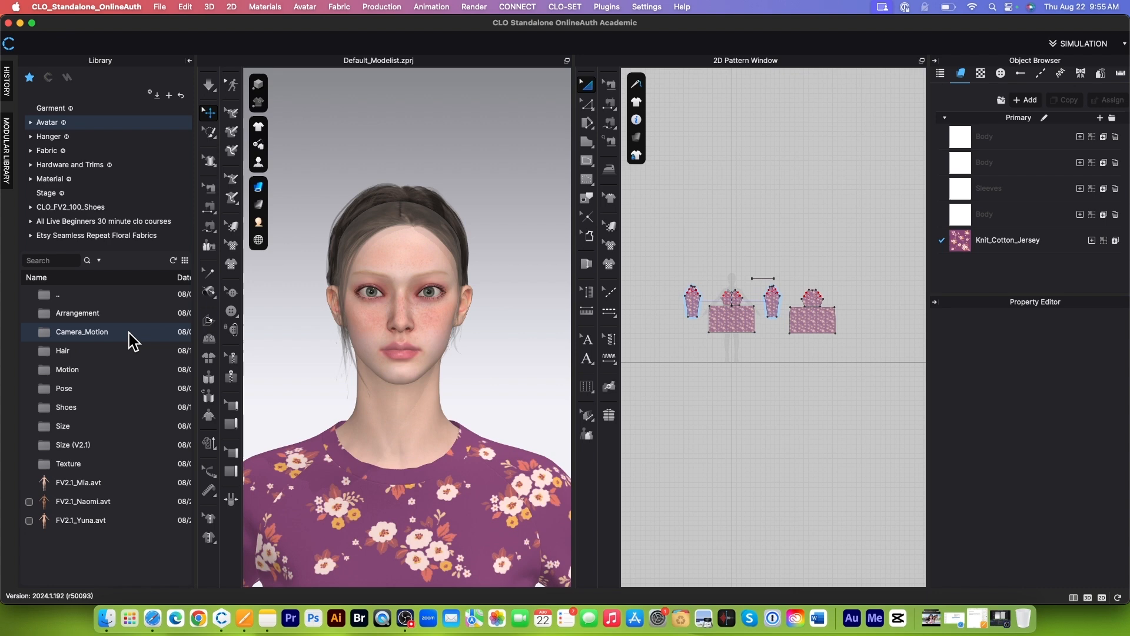
double_click(97, 352)
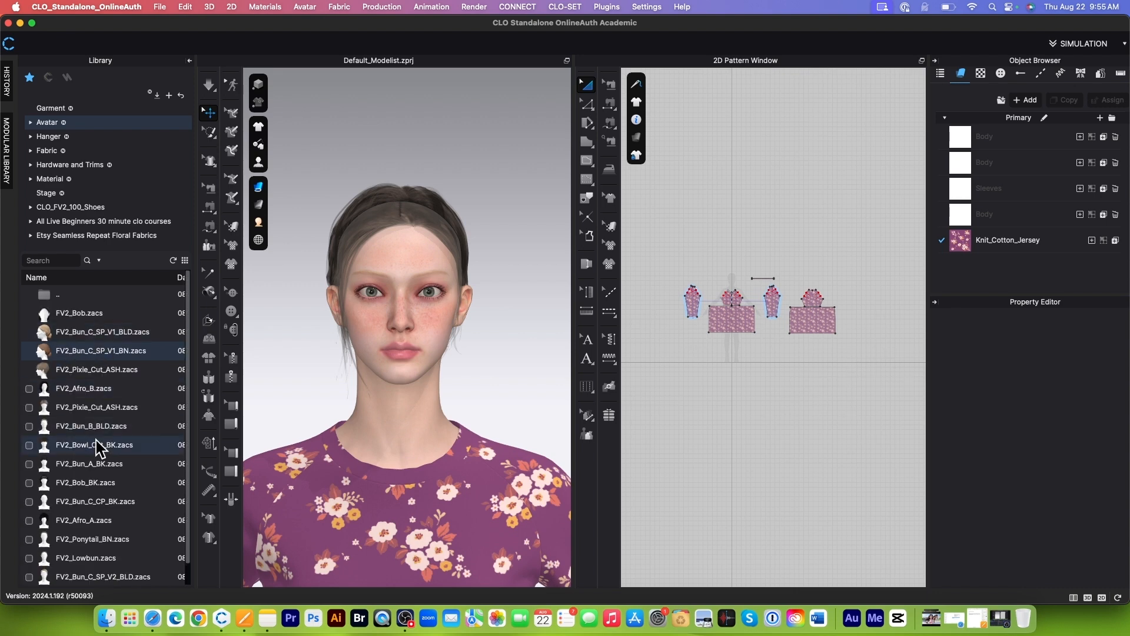
Step: Apply the FV2_Bun_C_SP_V1_BN.zacs hairstyle to the avatar and inspect it around the head
double_click(47, 353)
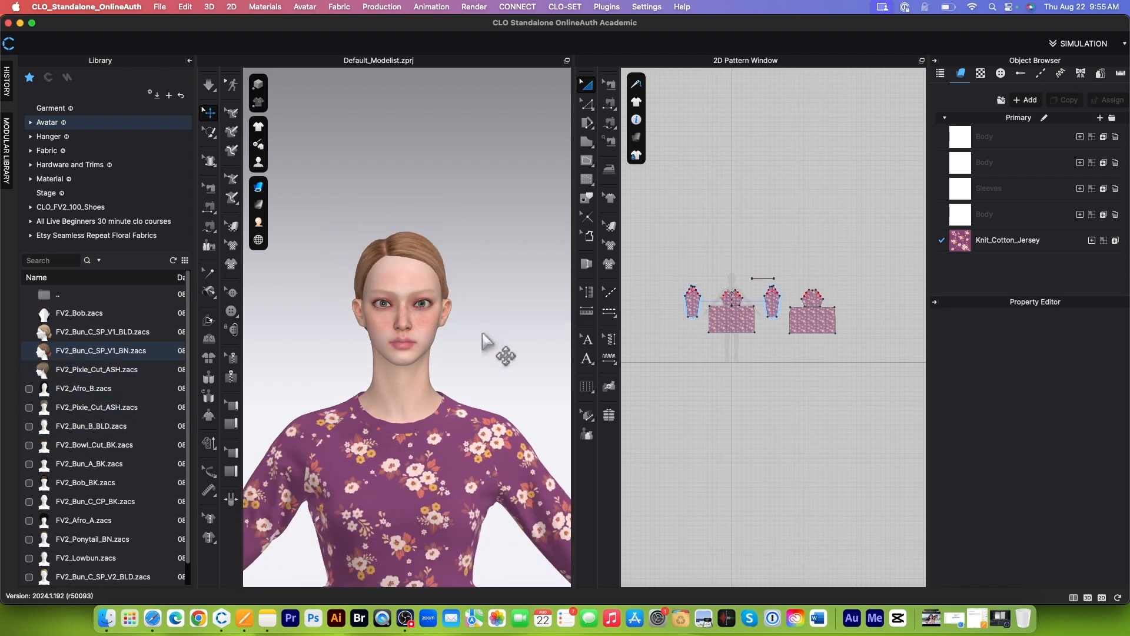
scroll(459, 345, down, 5)
scroll(457, 346, up, 5)
right_drag(485, 349, 383, 348)
scroll(412, 383, up, 4)
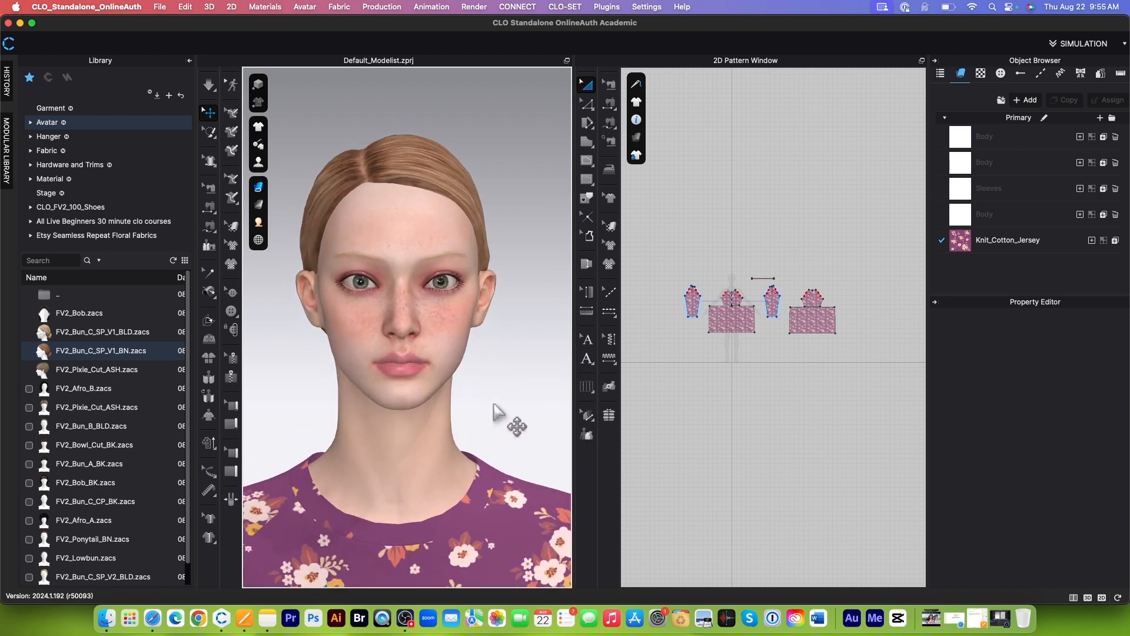
Step: Select the avatar's face and open the Style Configurator for its skin style, placing the dialog clear of the face
scroll(438, 372, up, 2)
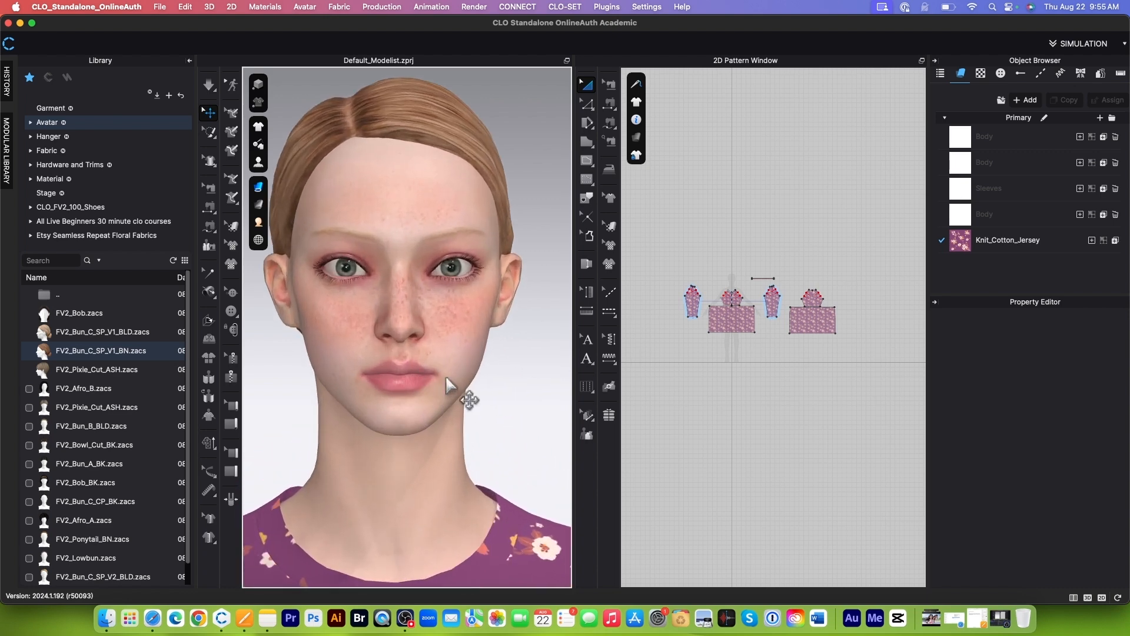
click(433, 331)
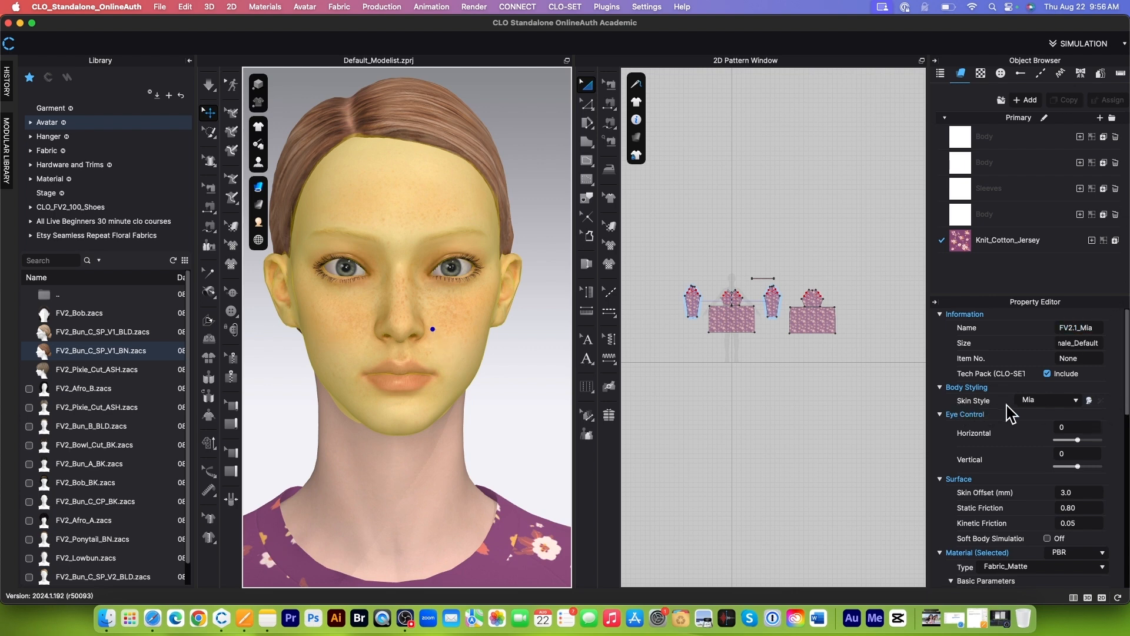
click(1090, 401)
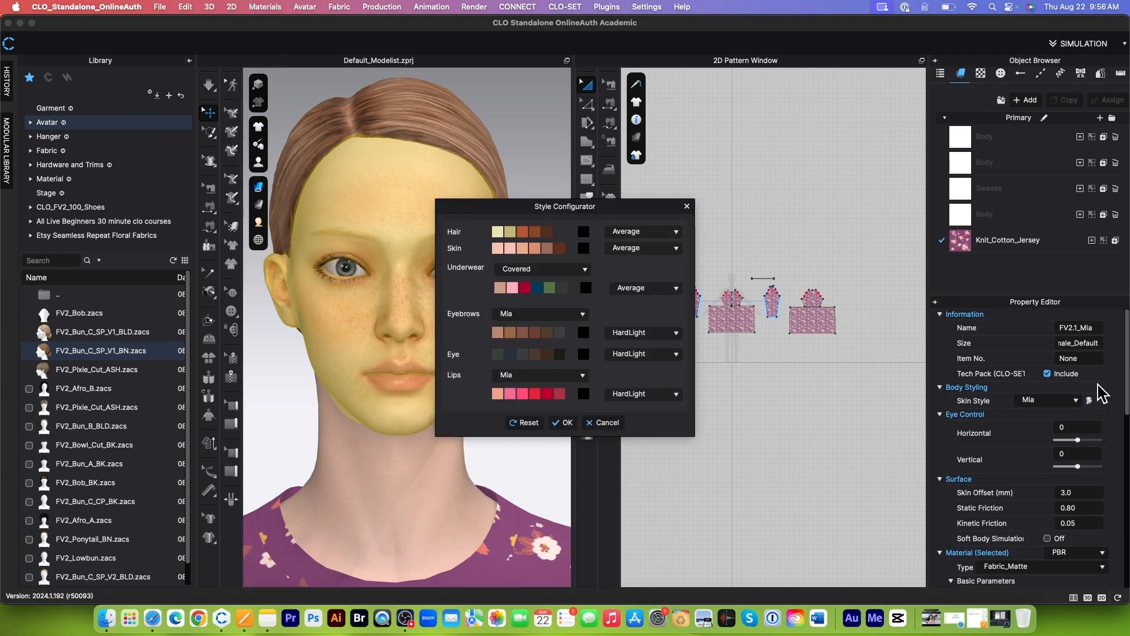
drag(609, 205, 691, 177)
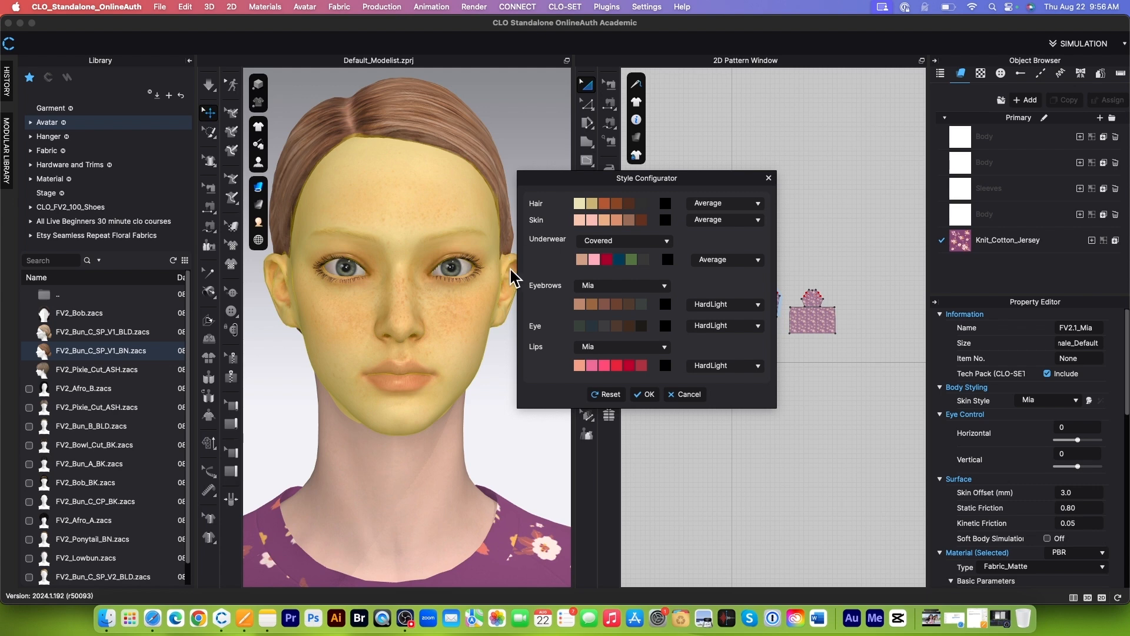
Step: Set the avatar's lips to a deep red and the eyebrows to Feifei, and apply the custom style
click(630, 366)
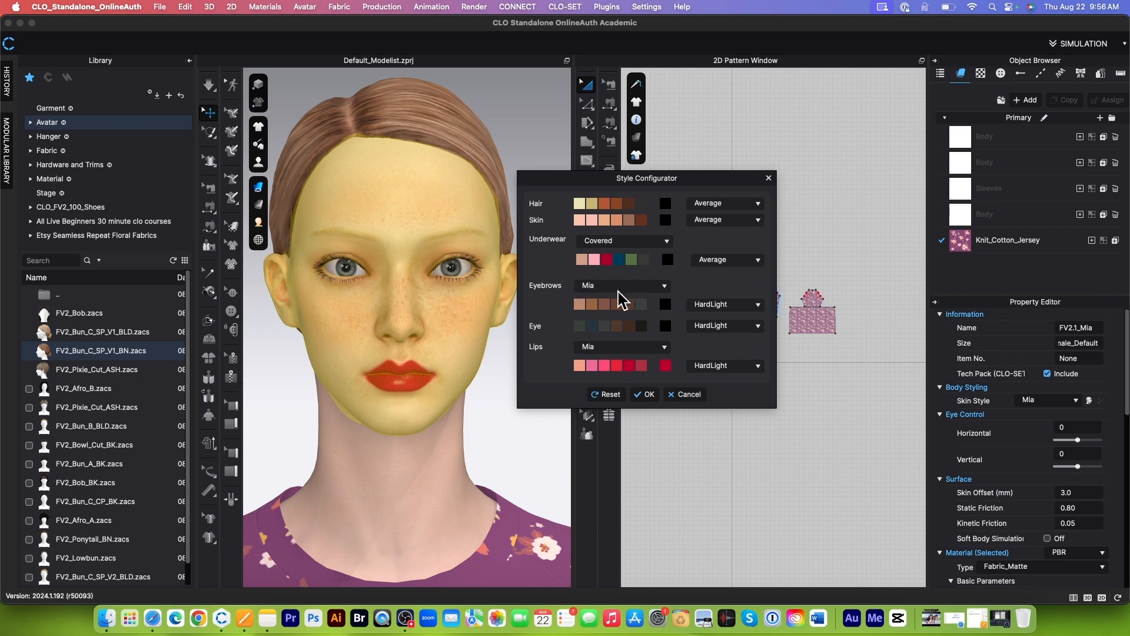
click(666, 286)
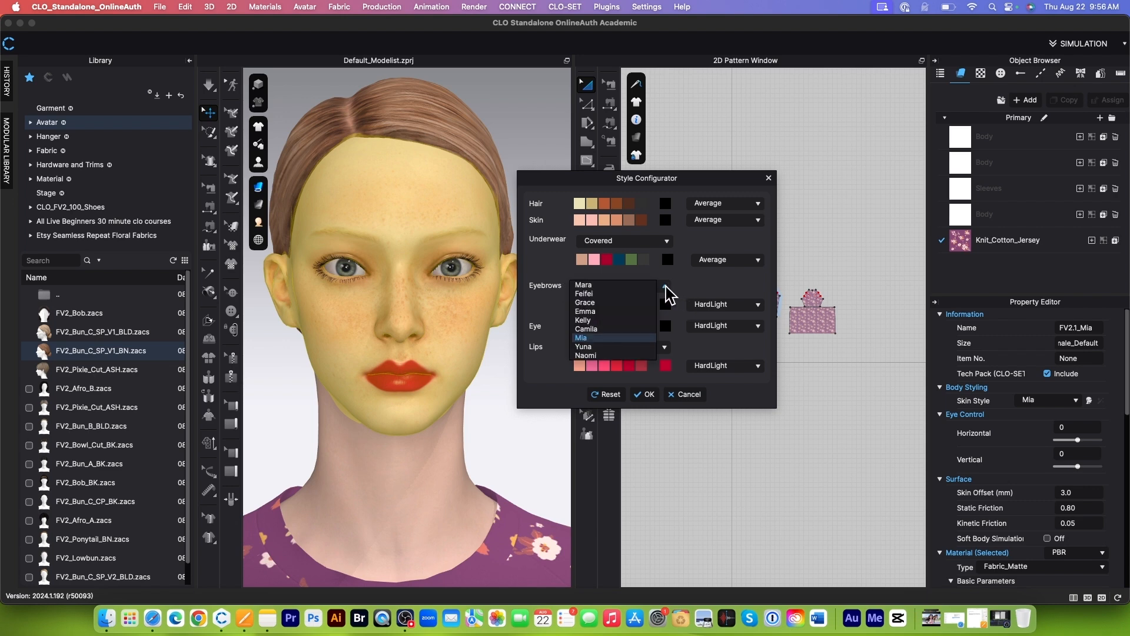
click(593, 294)
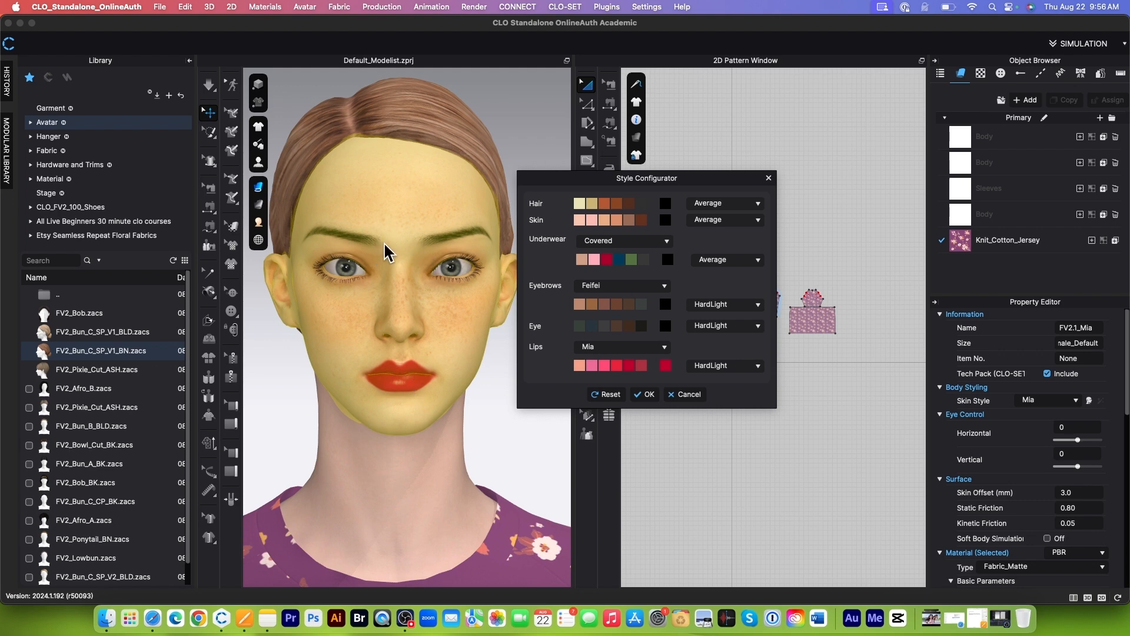
click(648, 395)
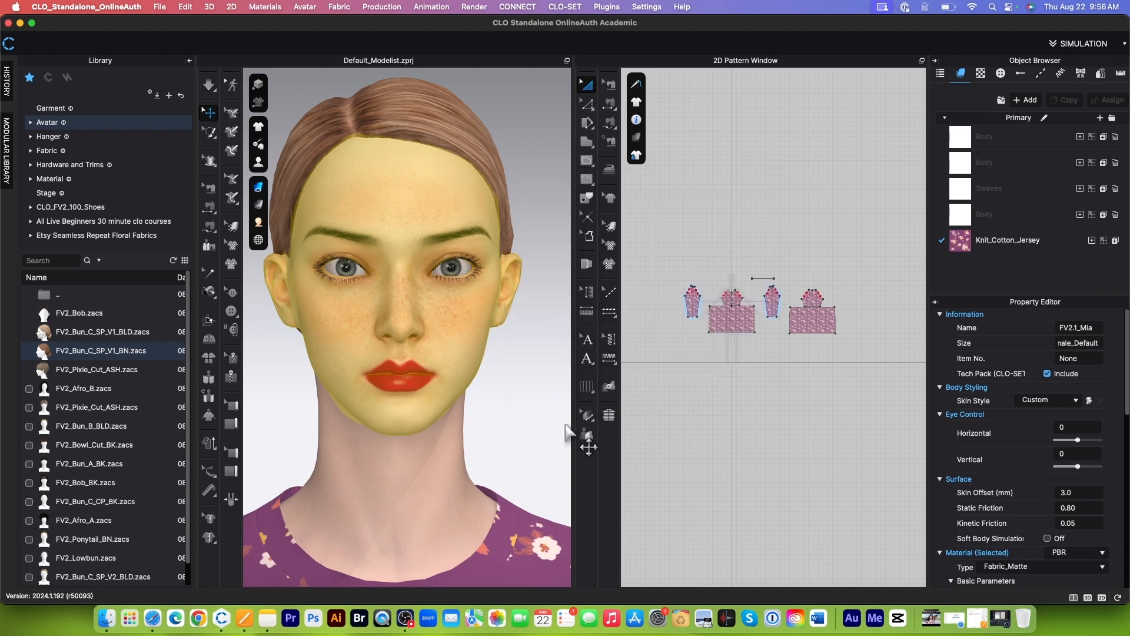
scroll(479, 391, down, 5)
scroll(486, 199, down, 3)
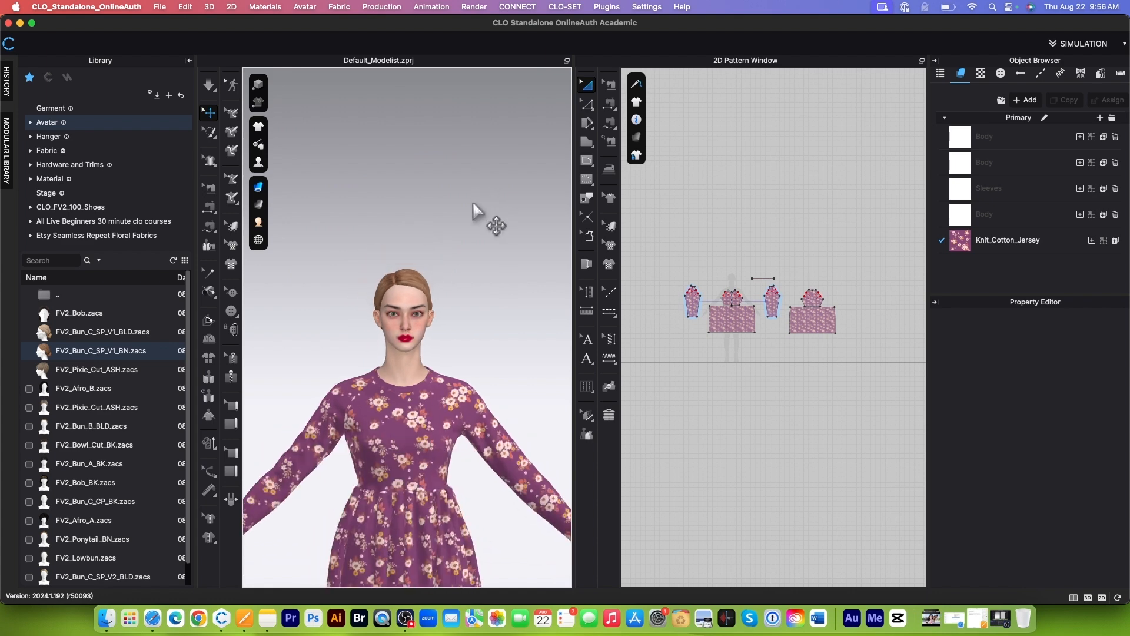
scroll(495, 255, up, 3)
scroll(495, 254, down, 4)
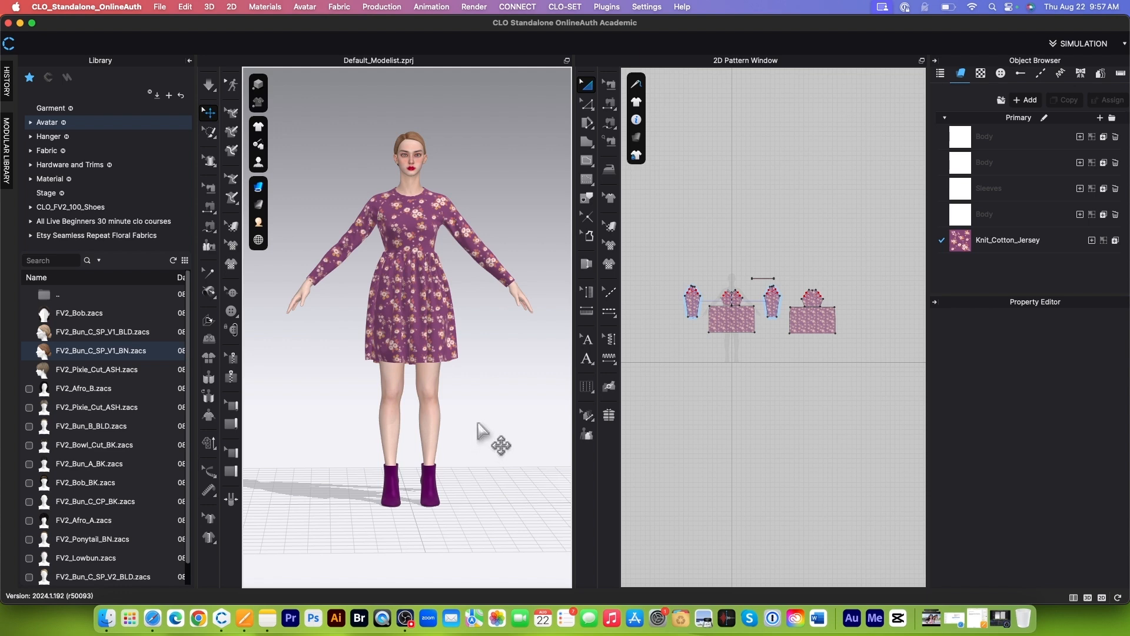
Step: Apply the FV2_07.pos full-body pose from the Female_V2 Pose folder, using Pose Only and Maintain Current Shoe Pose
click(121, 124)
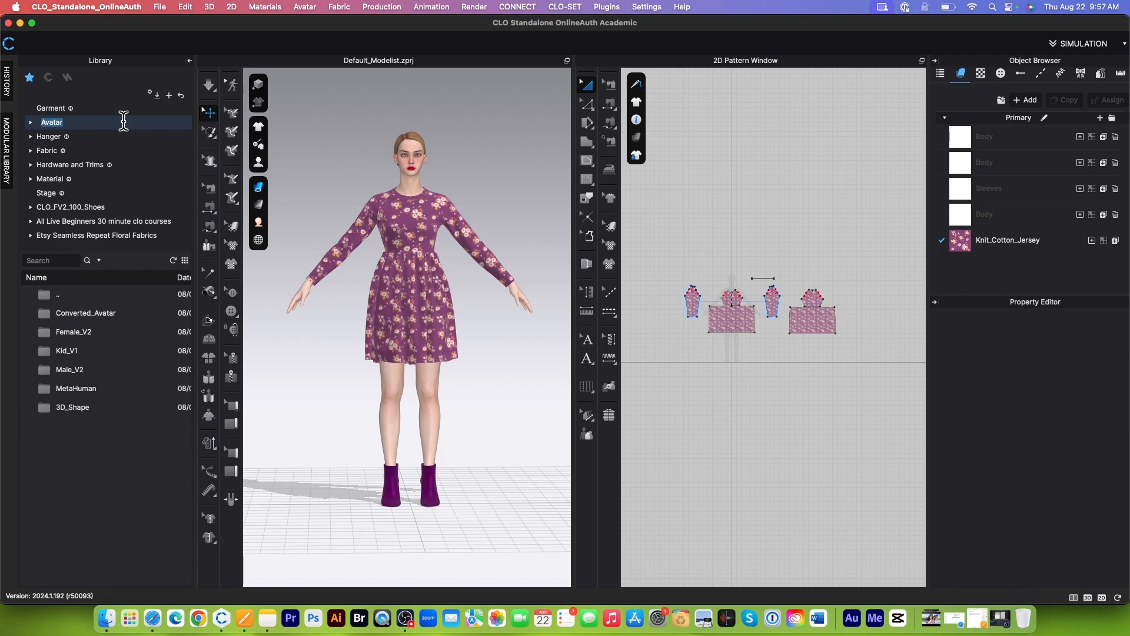
double_click(125, 341)
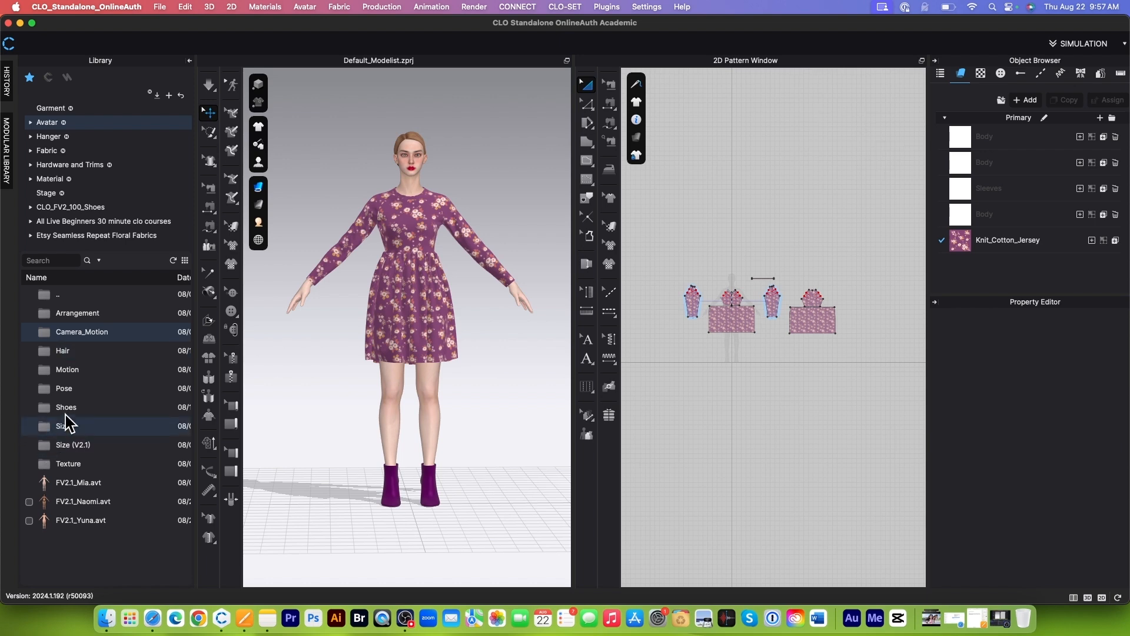
double_click(97, 391)
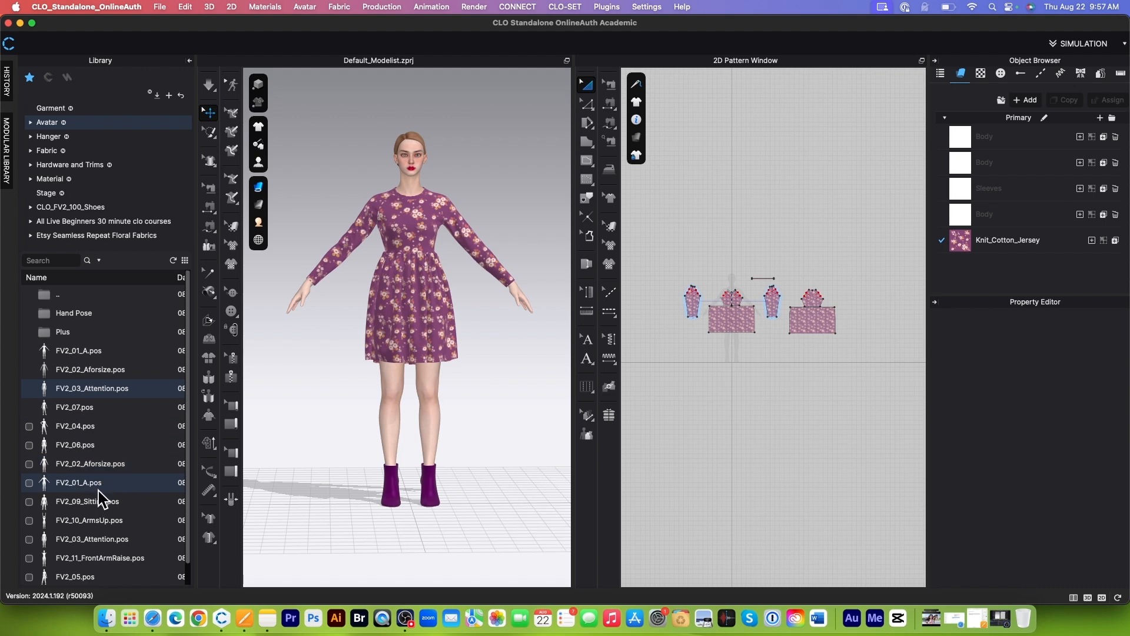
double_click(106, 410)
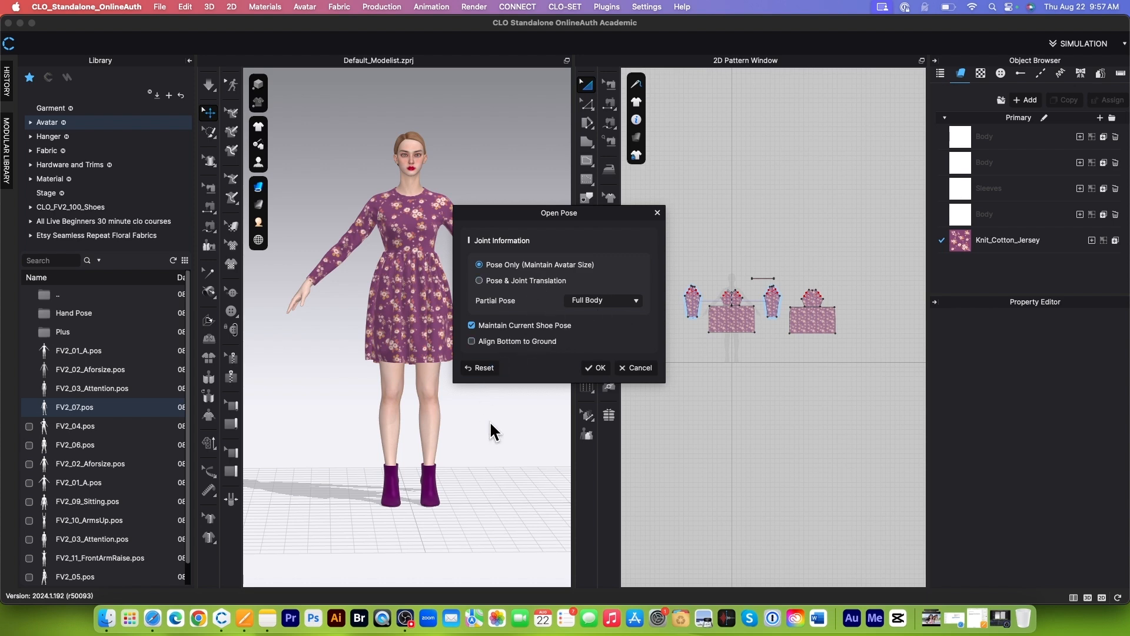
click(595, 368)
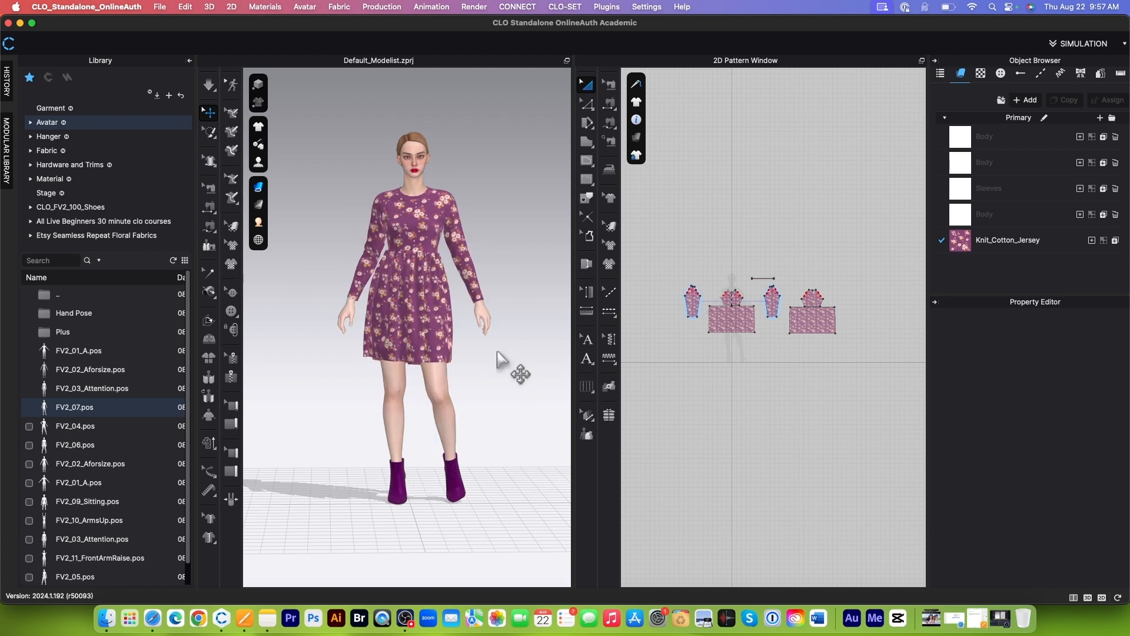
Step: Move all avatars and garments to the ground, deselect the avatar and check the posed dress and boots
click(434, 371)
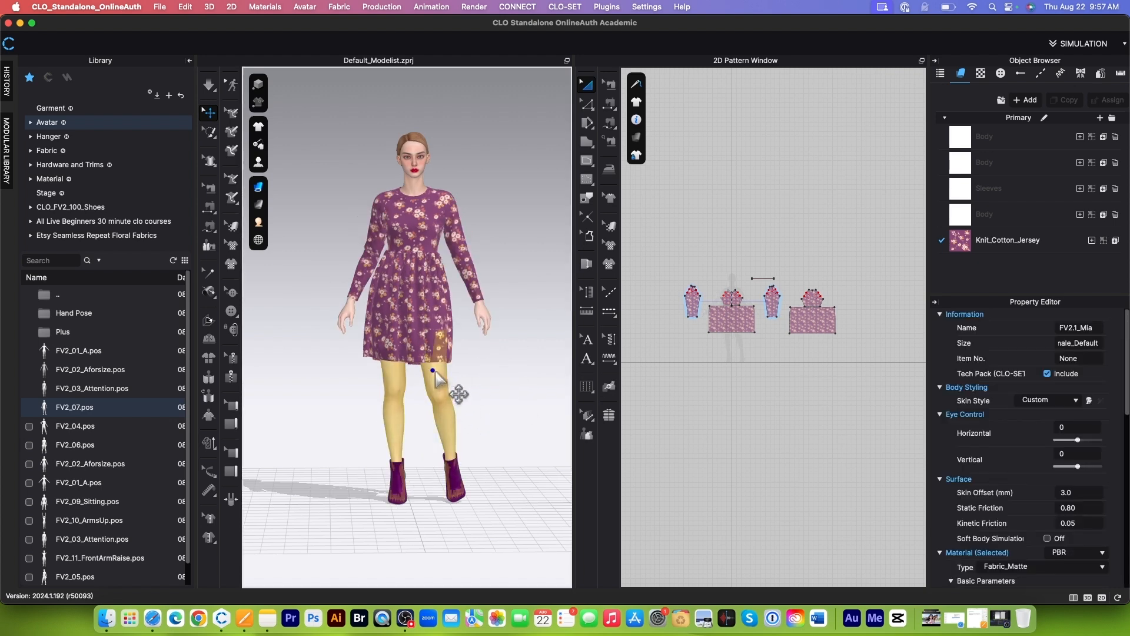
right_click(434, 372)
mouse_move(498, 461)
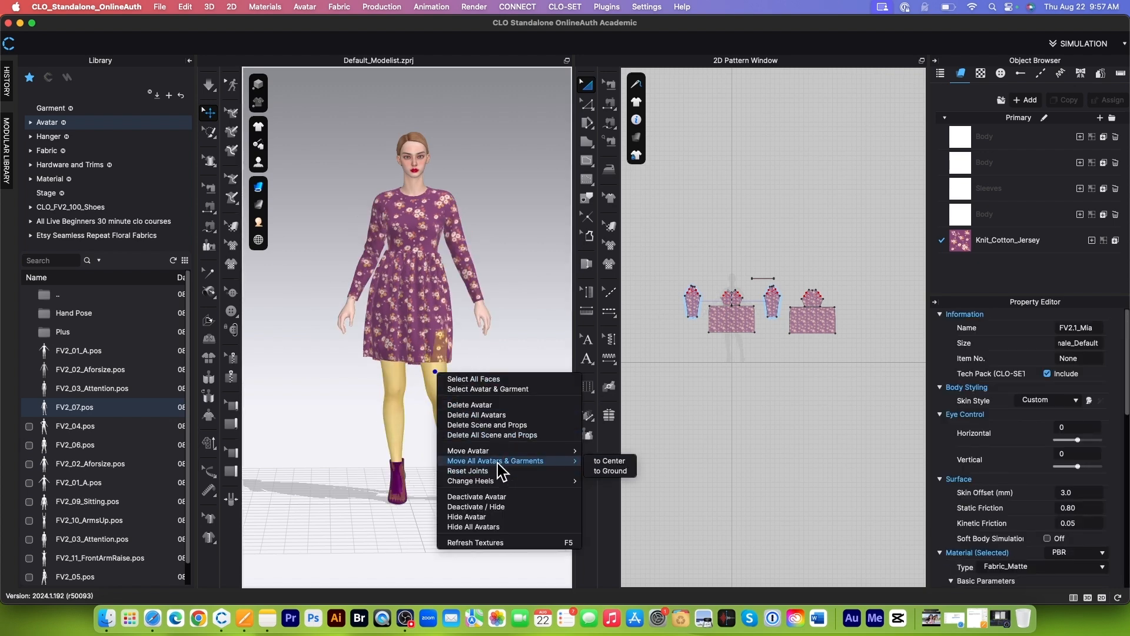
click(609, 471)
click(493, 432)
scroll(478, 410, down, 3)
mouse_move(453, 376)
right_down()
mouse_move(505, 365)
mouse_move(418, 370)
mouse_move(436, 369)
right_up()
scroll(453, 388, up, 3)
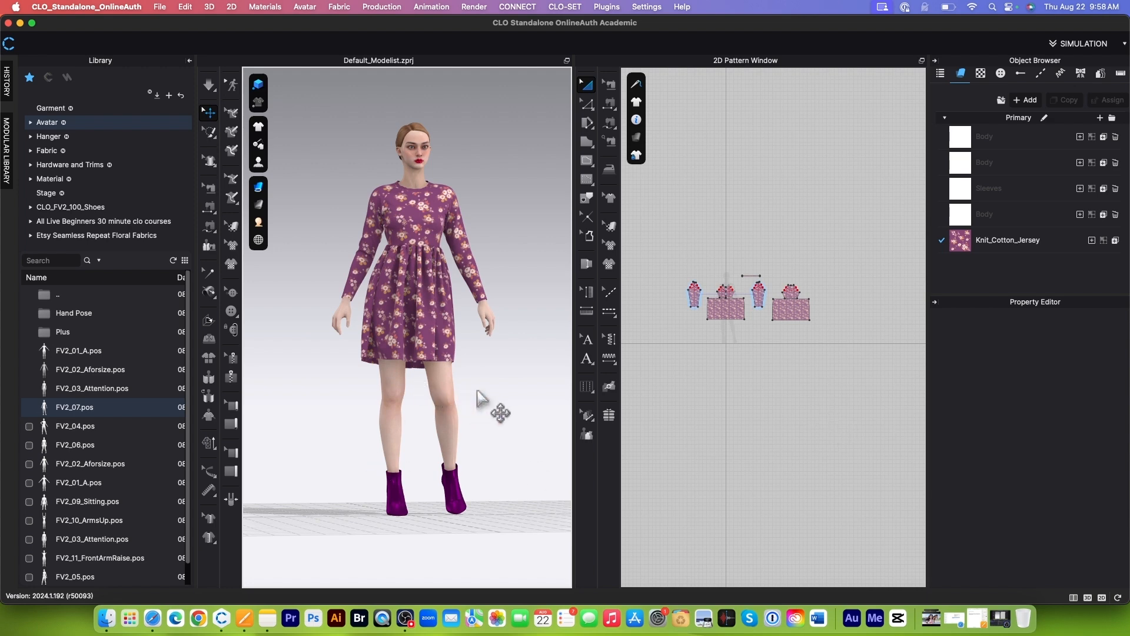
scroll(480, 400, up, 1)
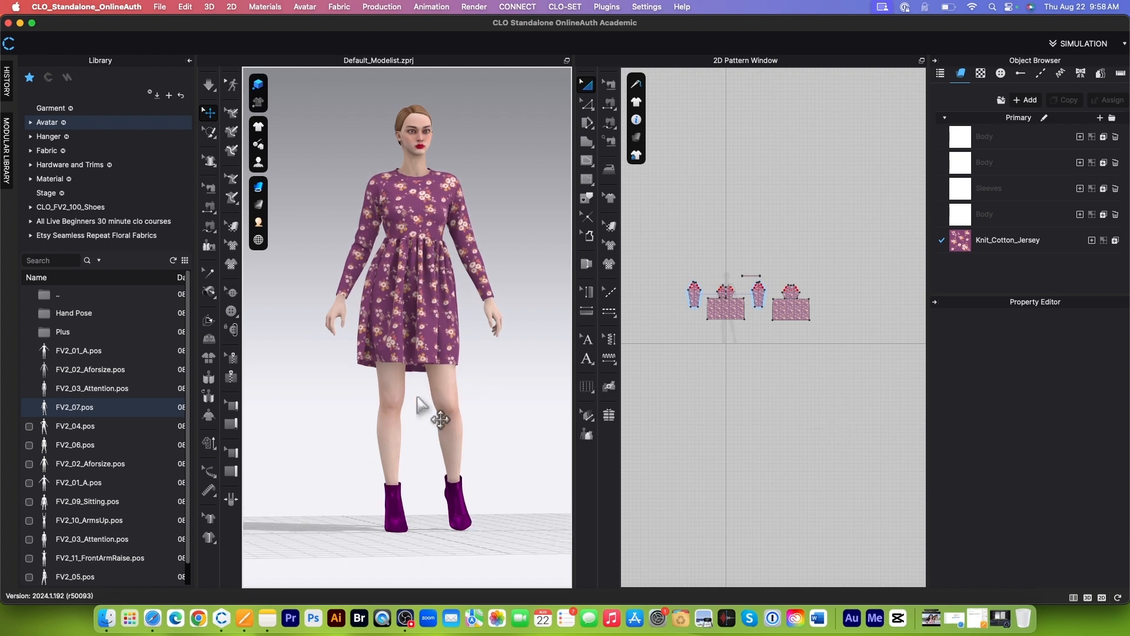
Step: Switch to the Animation workspace and accept the simulation quality notice
click(1125, 45)
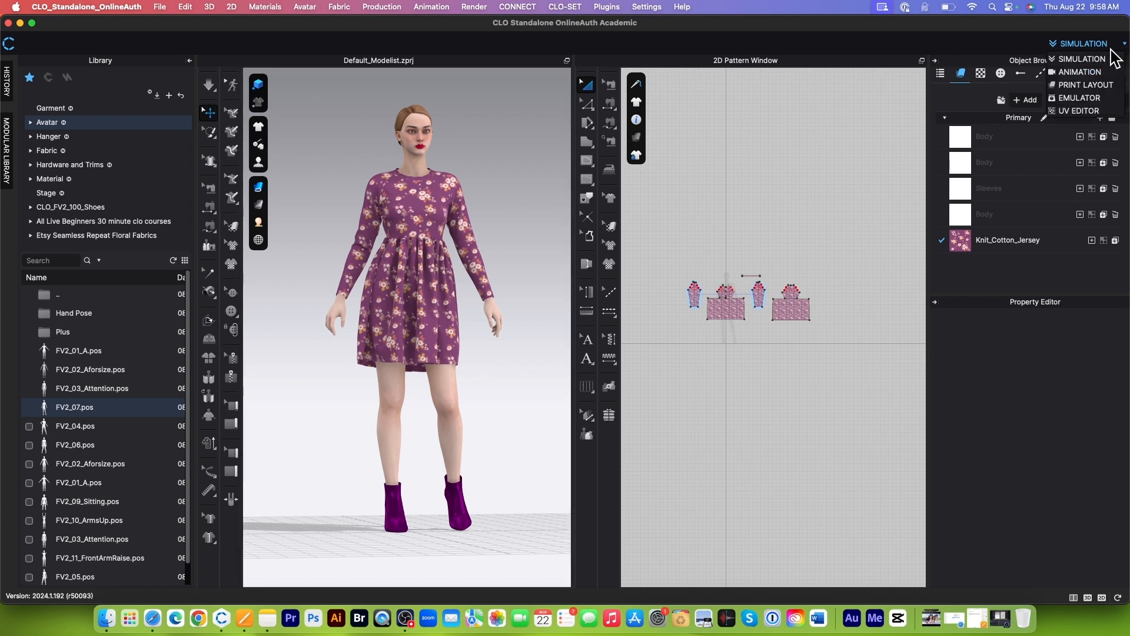
click(1080, 73)
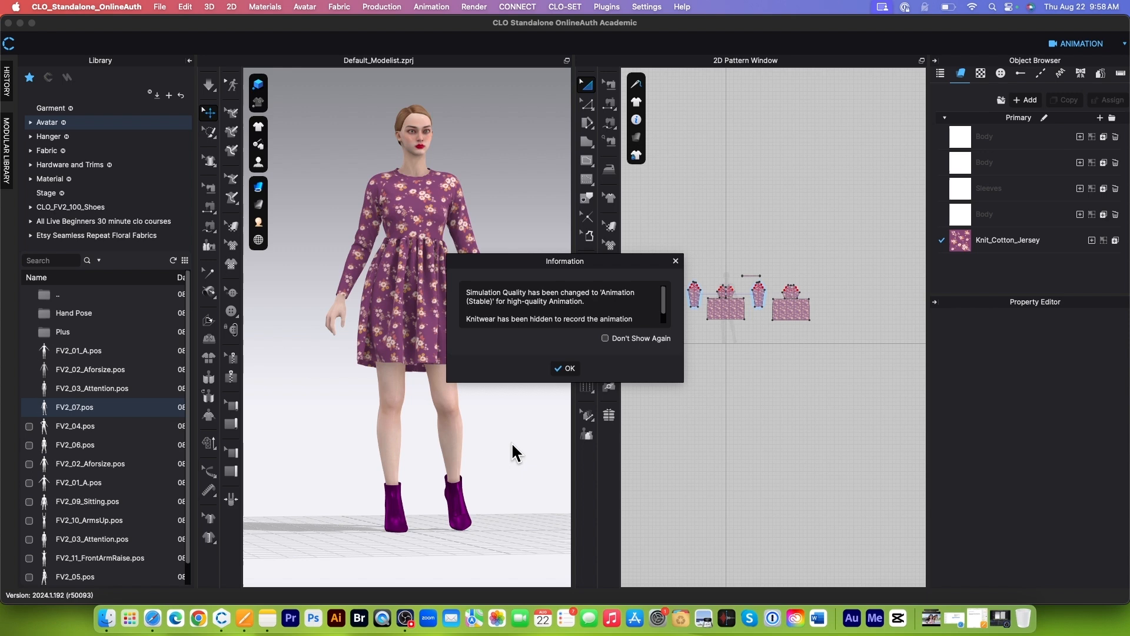
click(566, 372)
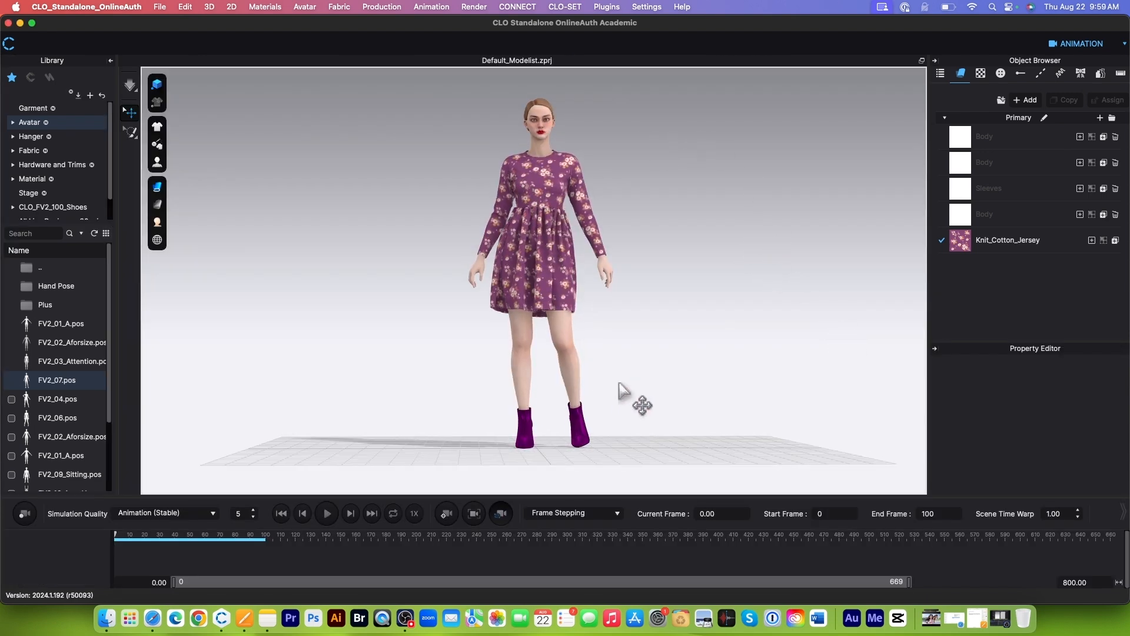
scroll(627, 396, up, 3)
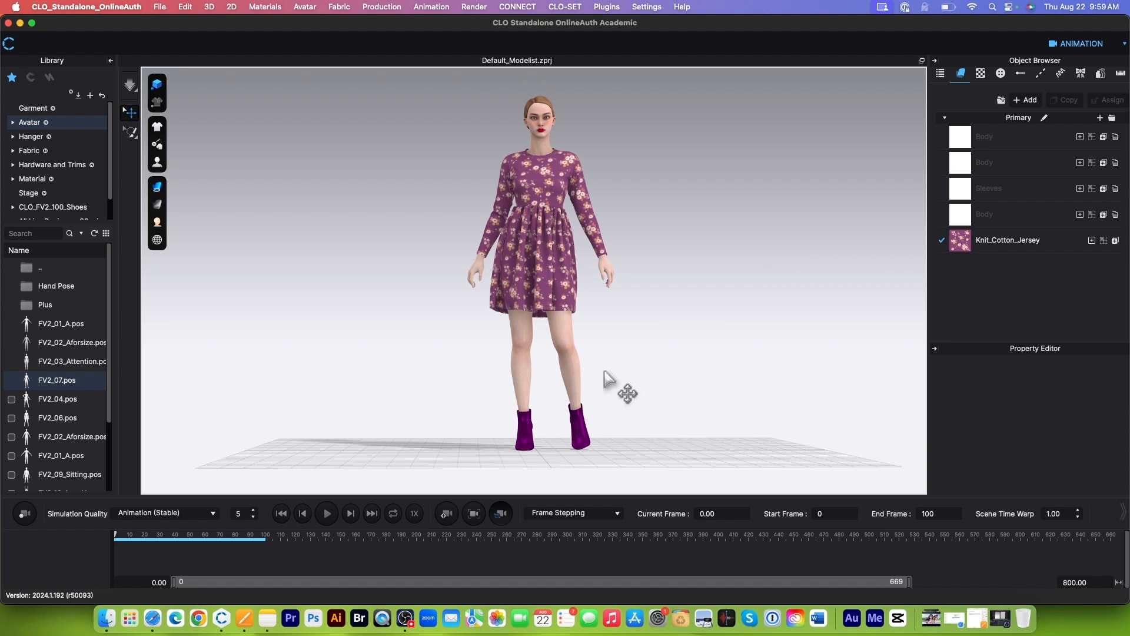
Step: Load the FV2_01_No_Hands_Pose motion from Female_V2's Motion folder, moving avatar and garment to the start position with a 30-frame transition
double_click(81, 122)
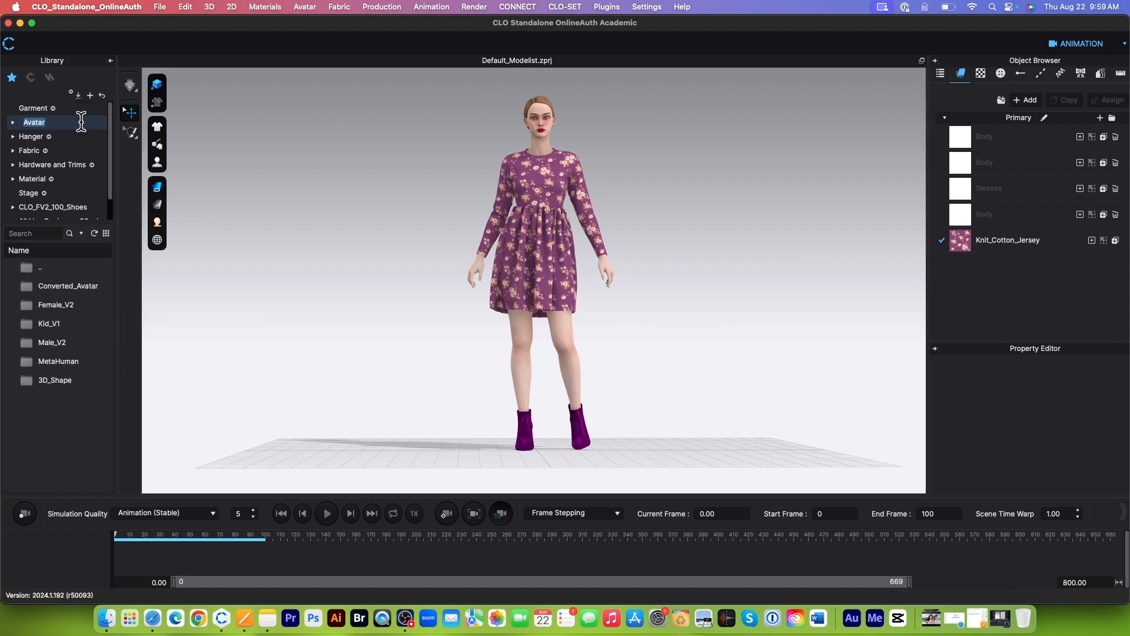
double_click(84, 305)
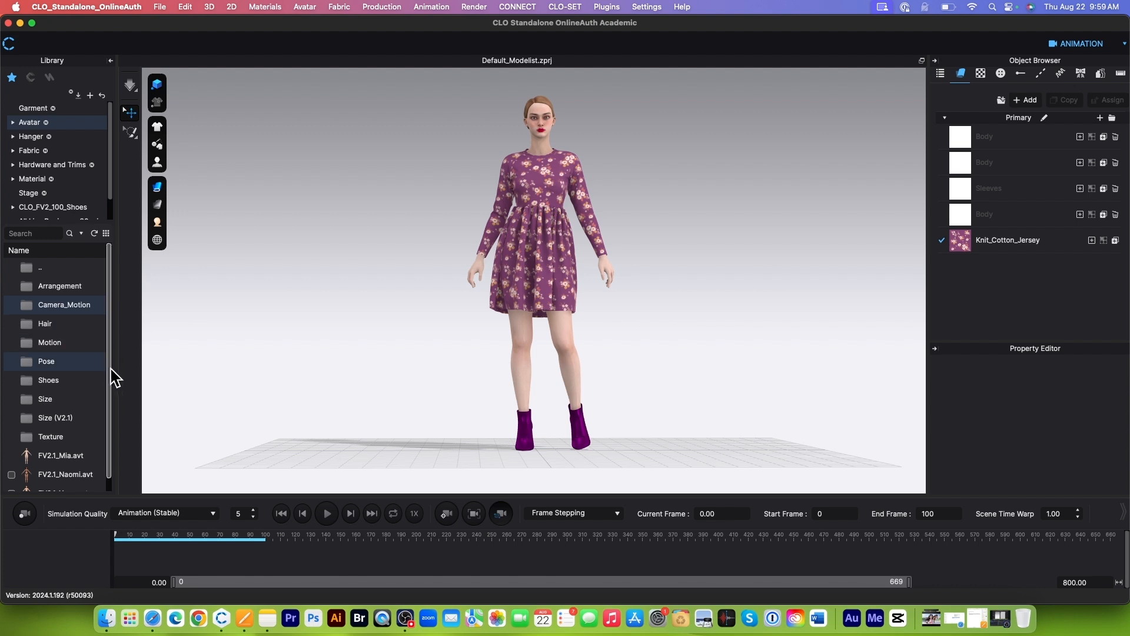
double_click(80, 343)
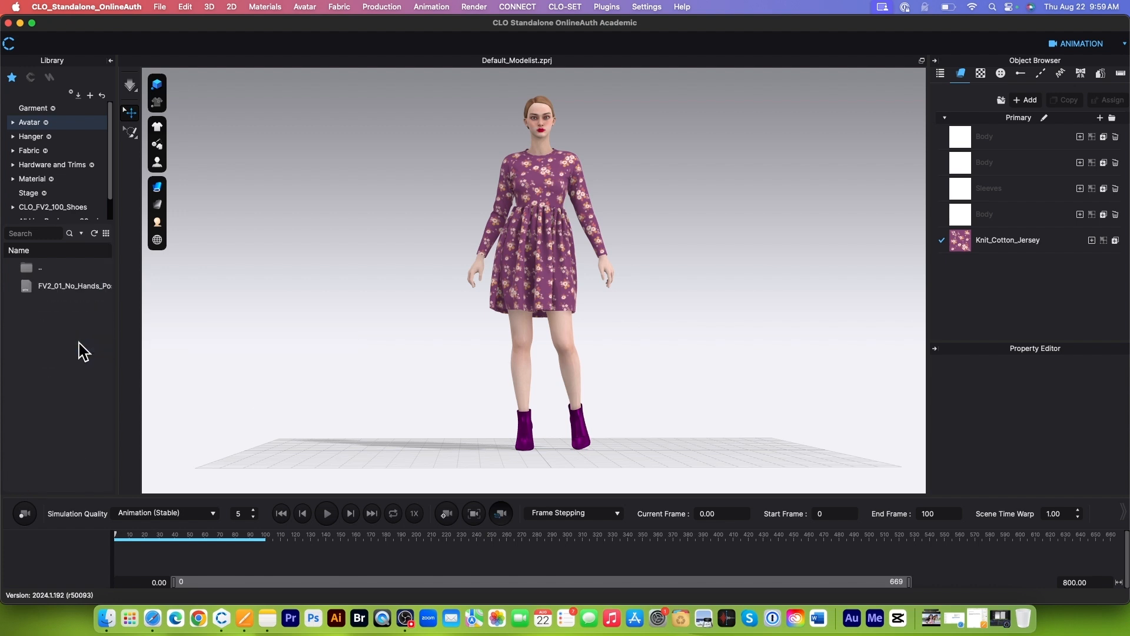
double_click(53, 288)
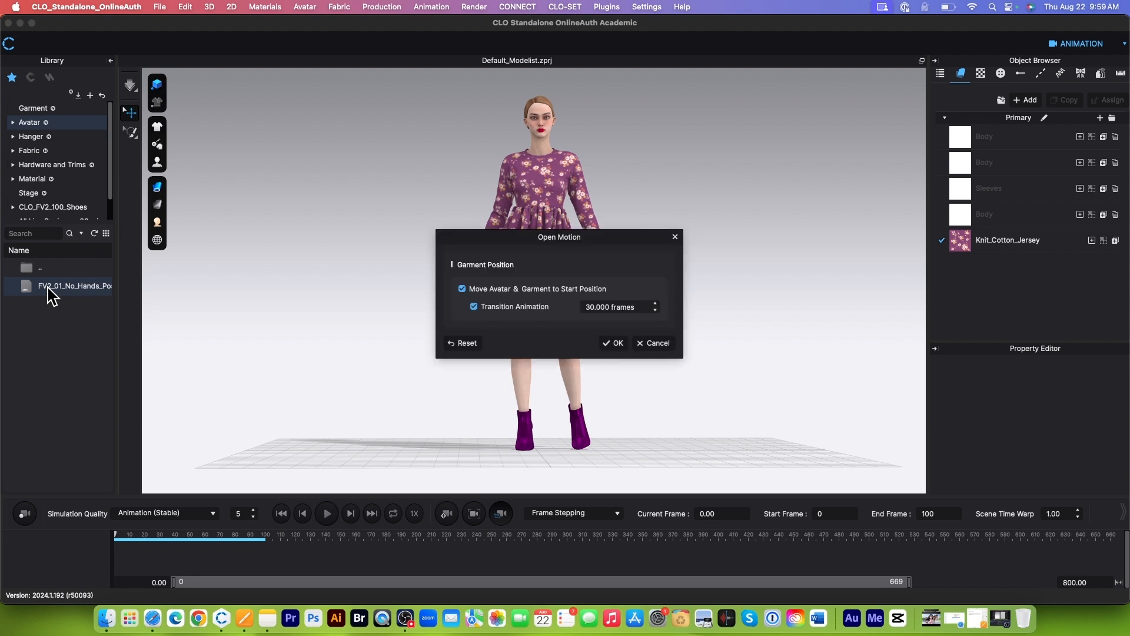
click(615, 343)
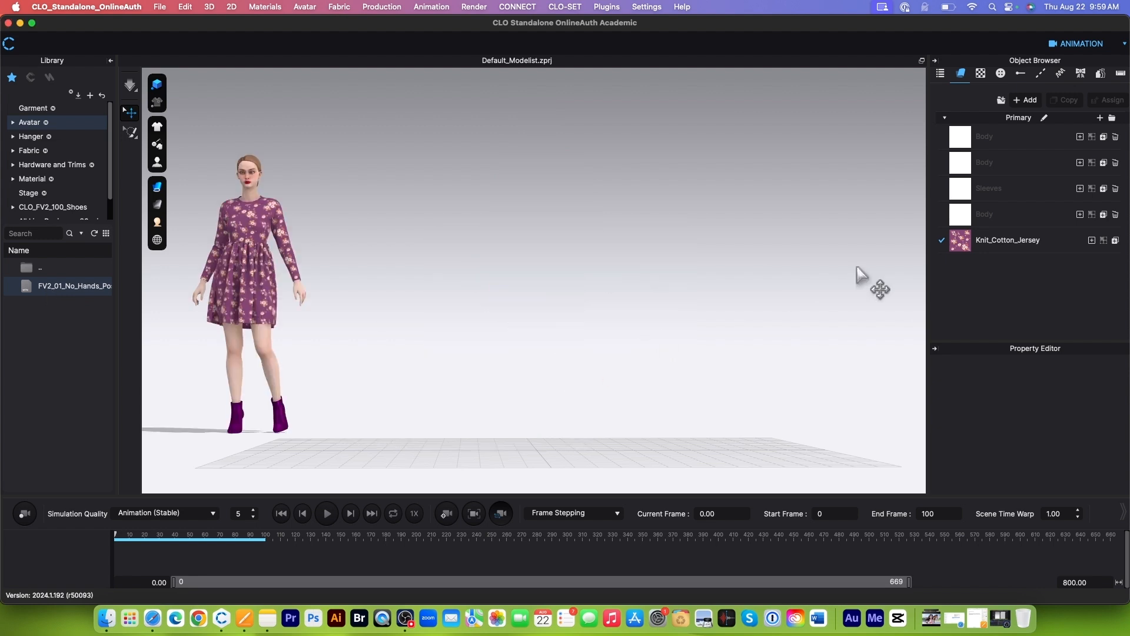
scroll(468, 314, down, 2)
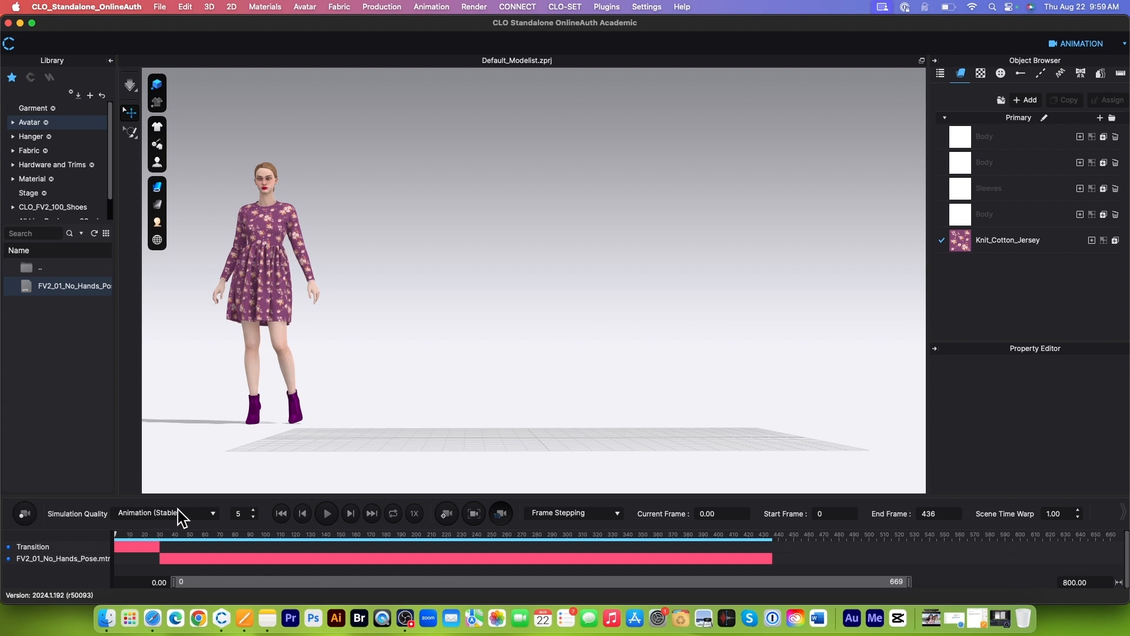
Step: Record the garment animation over the full walking motion and view the avatar at the end of the walk
click(25, 514)
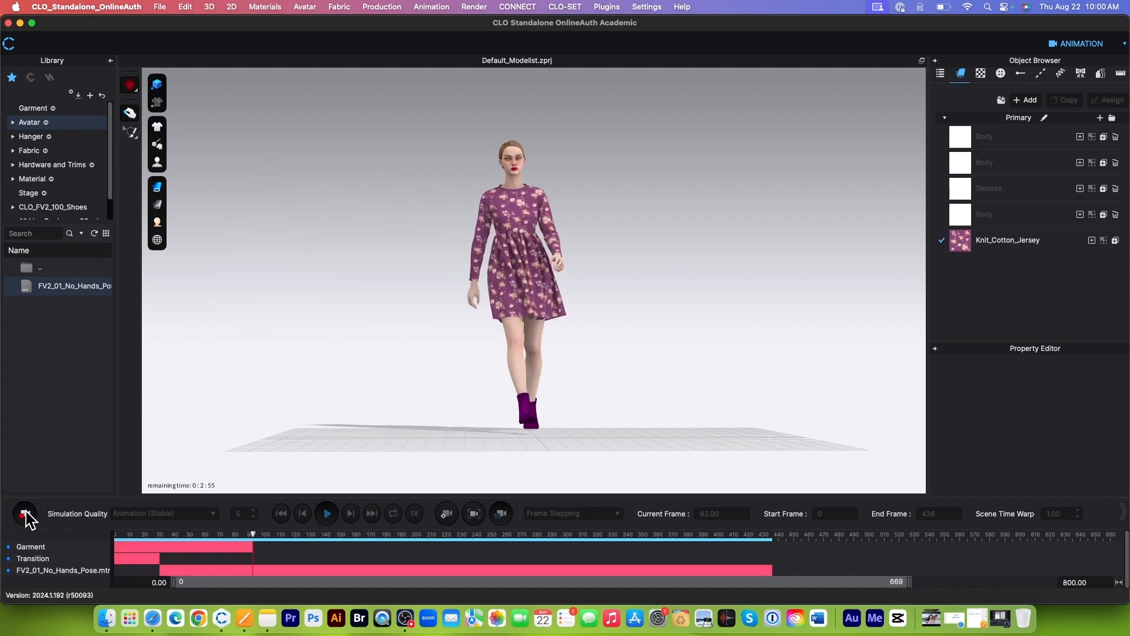
scroll(797, 352, down, 4)
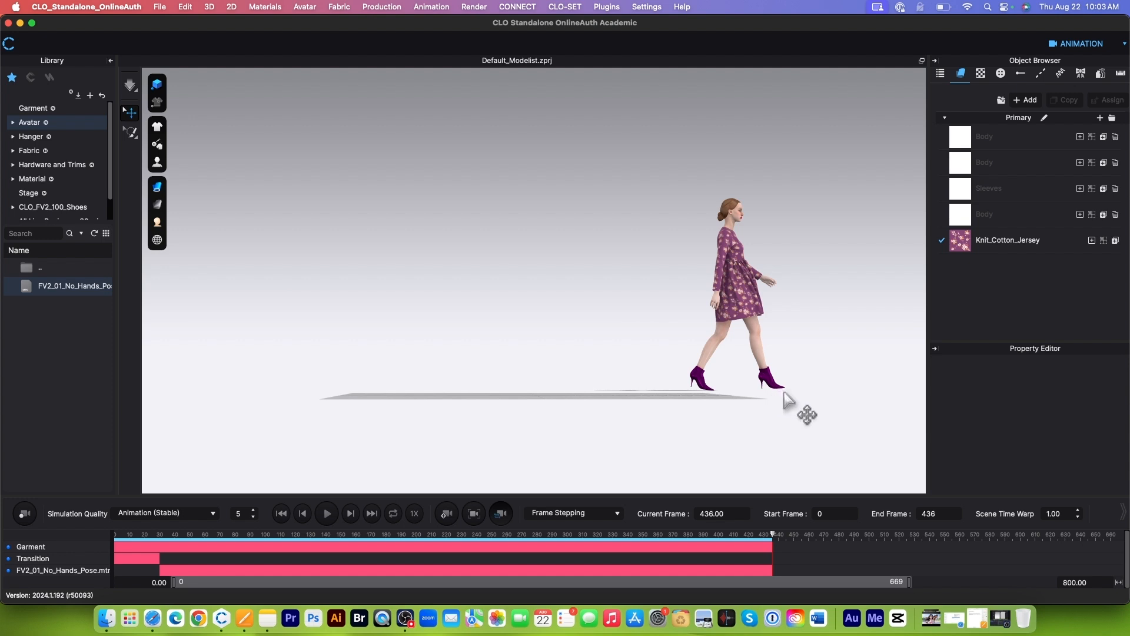
right_drag(679, 399, 719, 414)
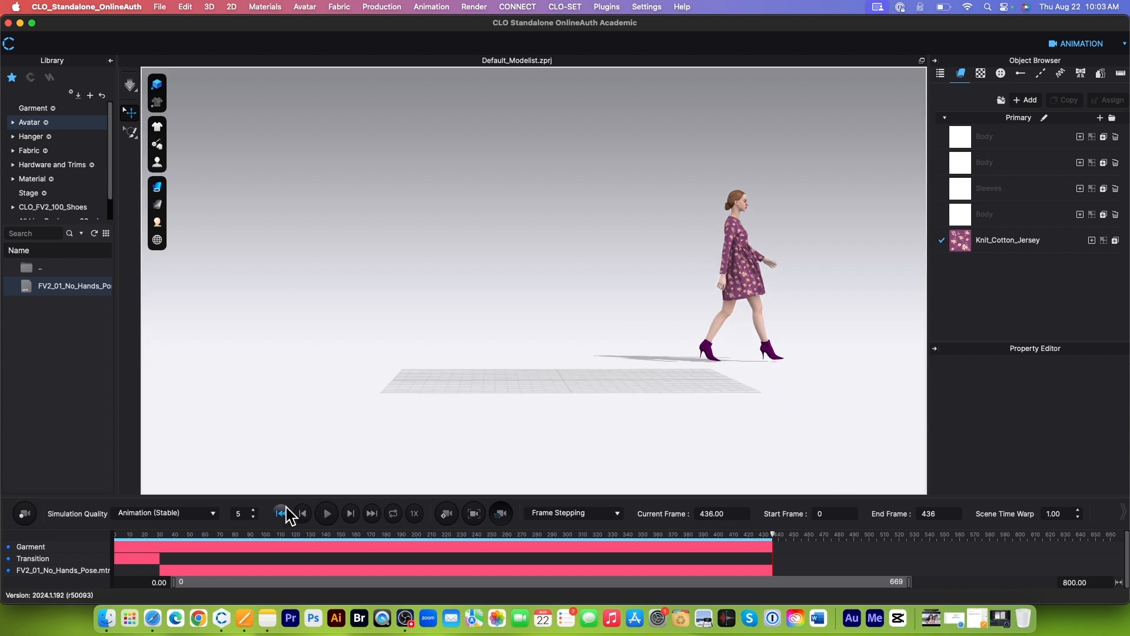
Step: Move the animation playhead to frame 193 and examine the dress on the avatar up close
drag(773, 537, 411, 545)
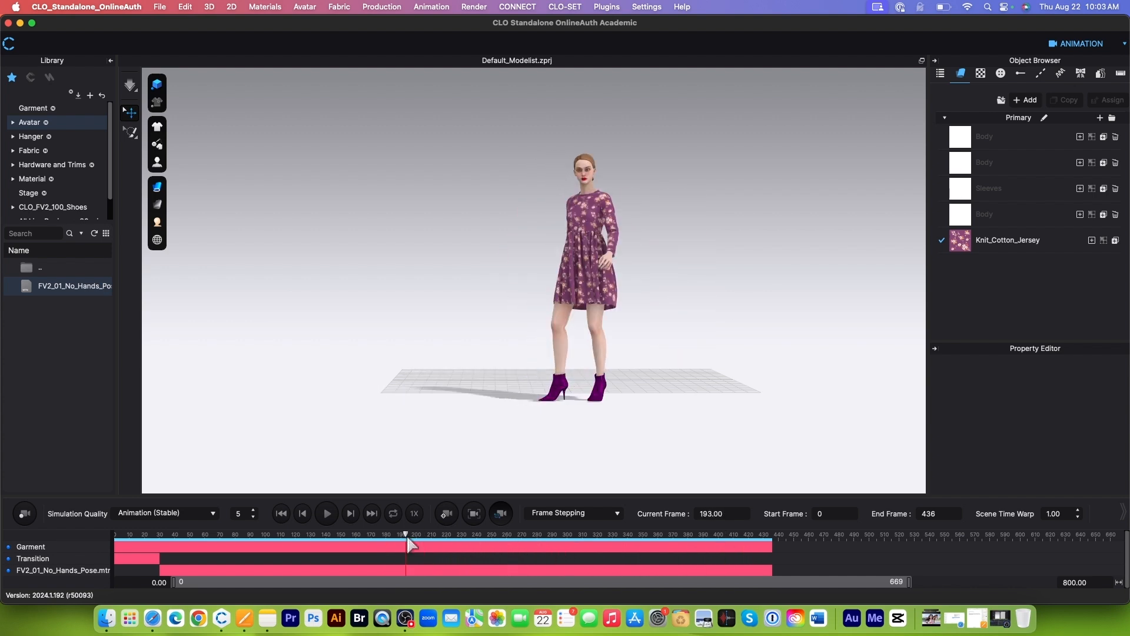
right_drag(662, 403, 658, 401)
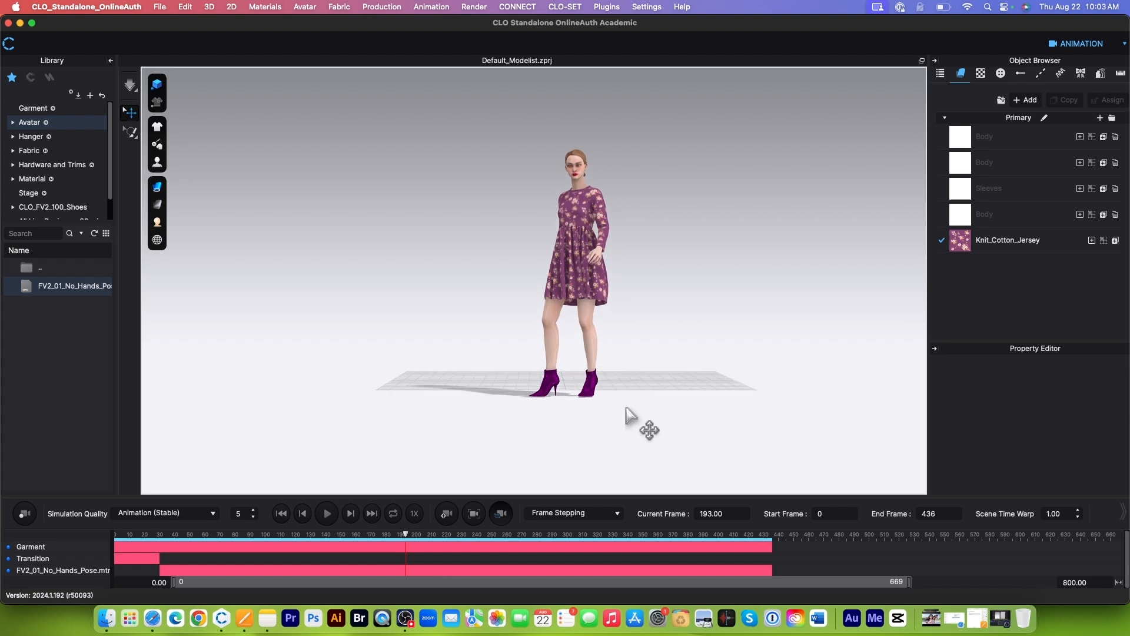
scroll(608, 409, up, 3)
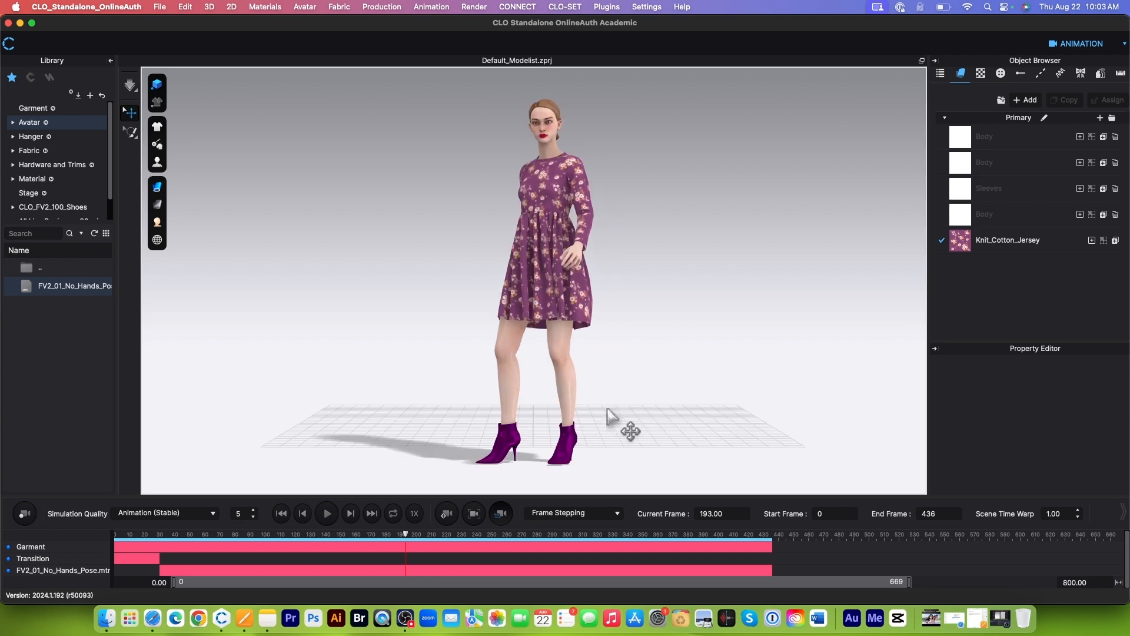
Step: Scrub through the recorded walk and leave the animation playhead at frame 215 with the whole avatar in view
scroll(615, 421, down, 2)
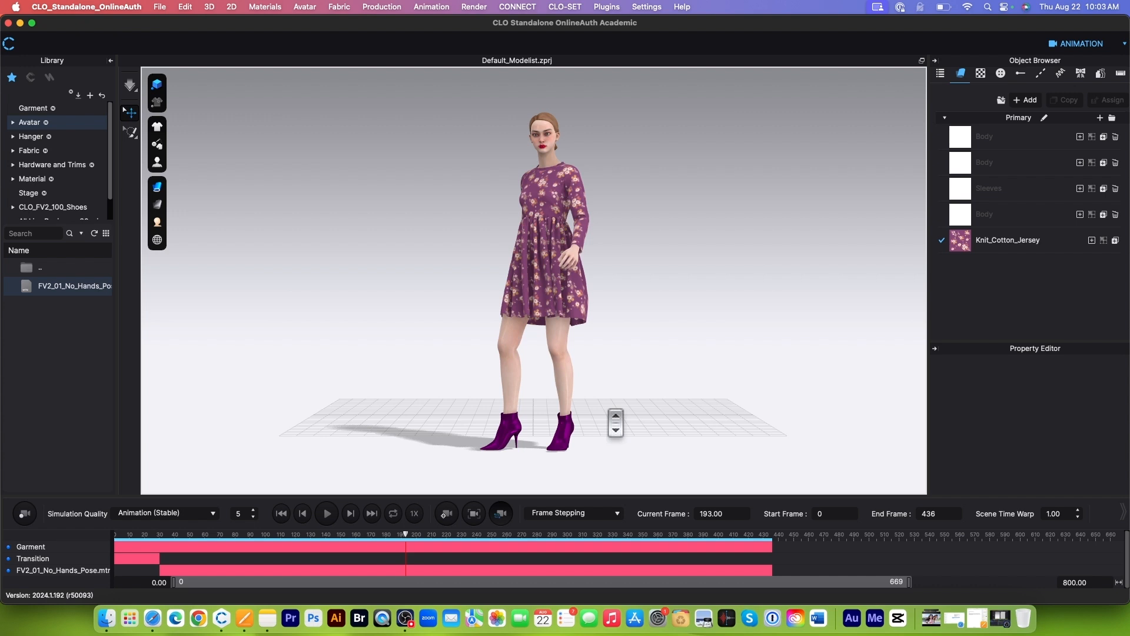
scroll(616, 420, down, 1)
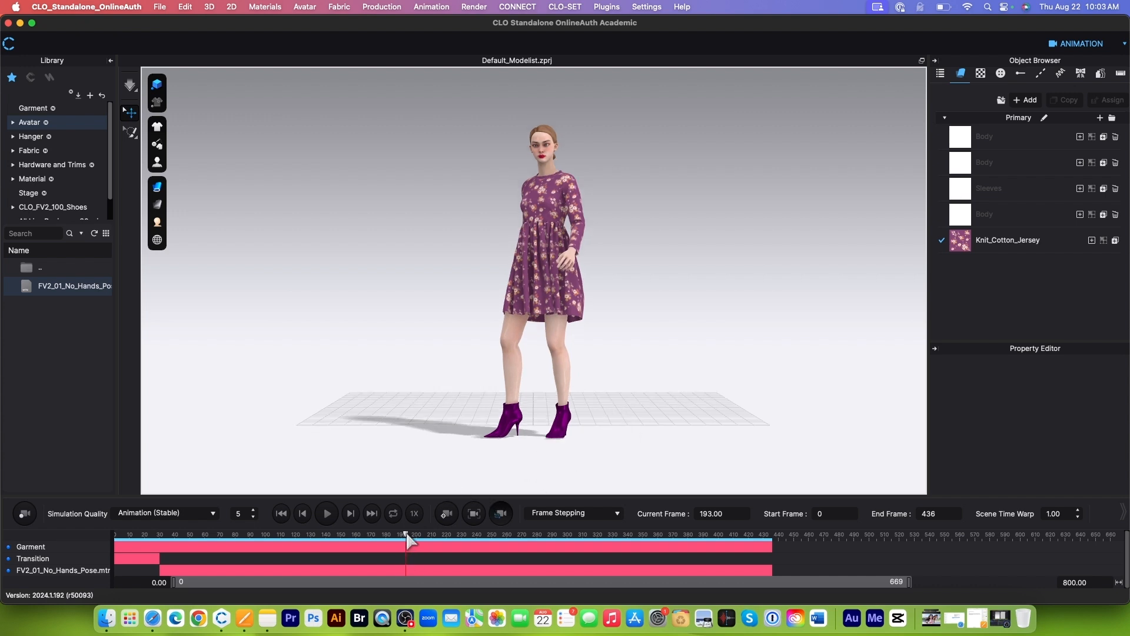
drag(407, 537, 294, 537)
drag(112, 547, 680, 549)
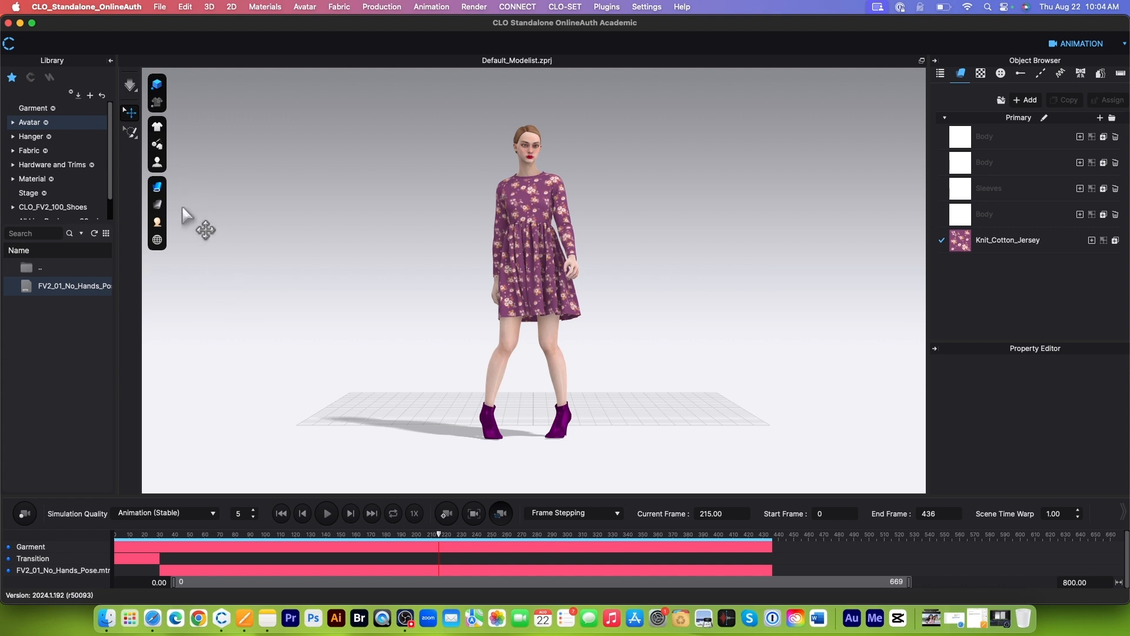
Step: Hide the ground grid in the 3D environment display
click(158, 240)
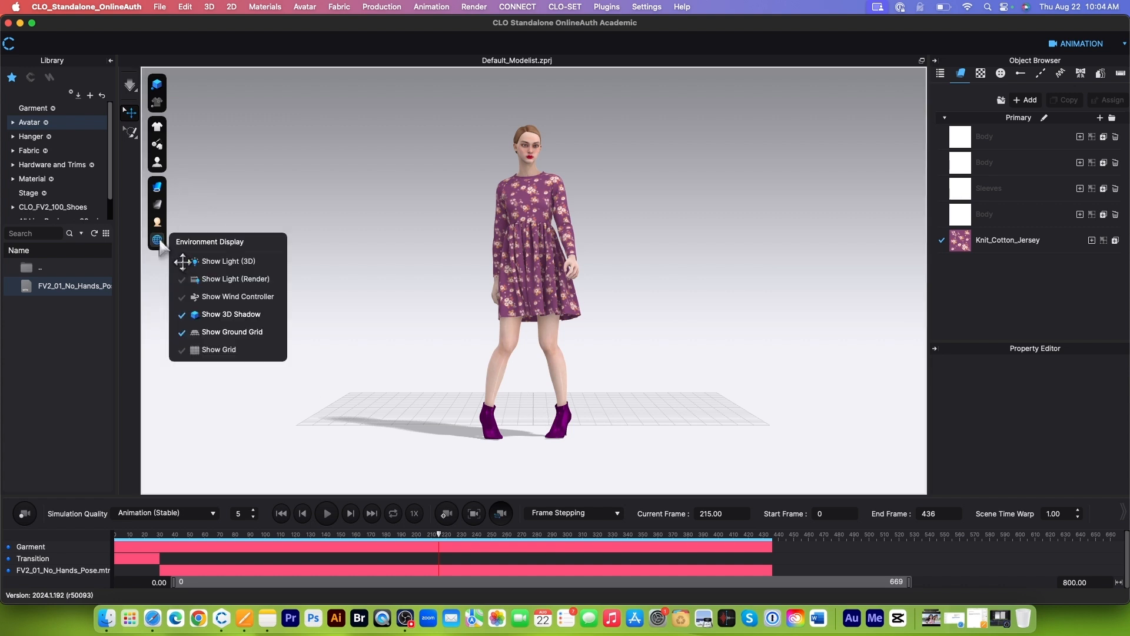
mouse_move(158, 239)
click(220, 333)
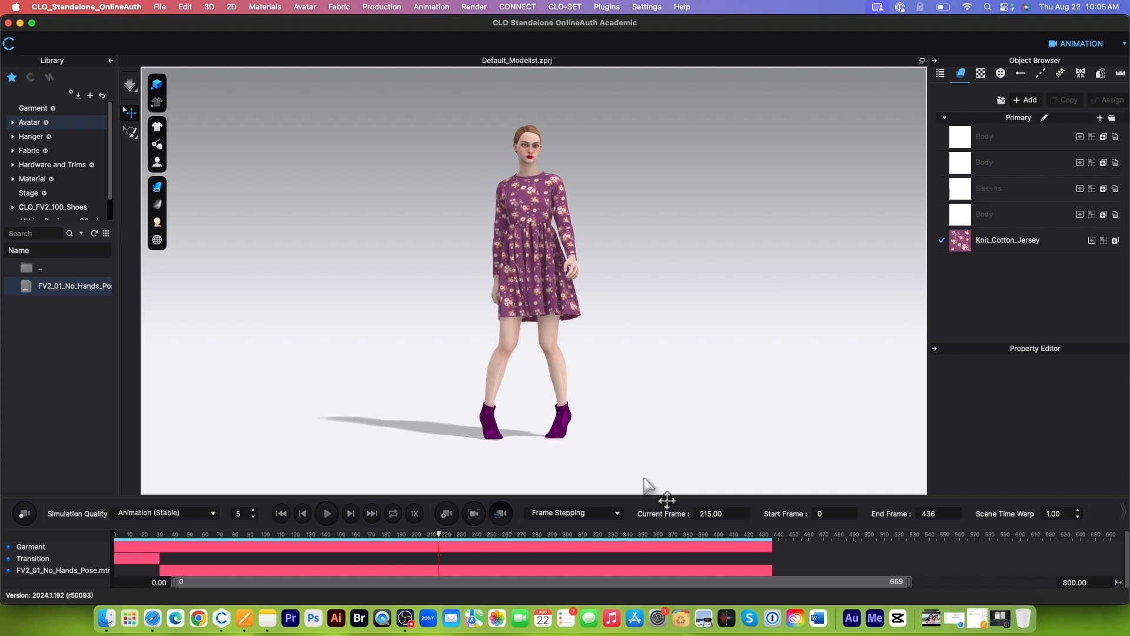
Step: Start an animation video capture and set its landscape video size to 1920 by 1080 pixels
click(159, 8)
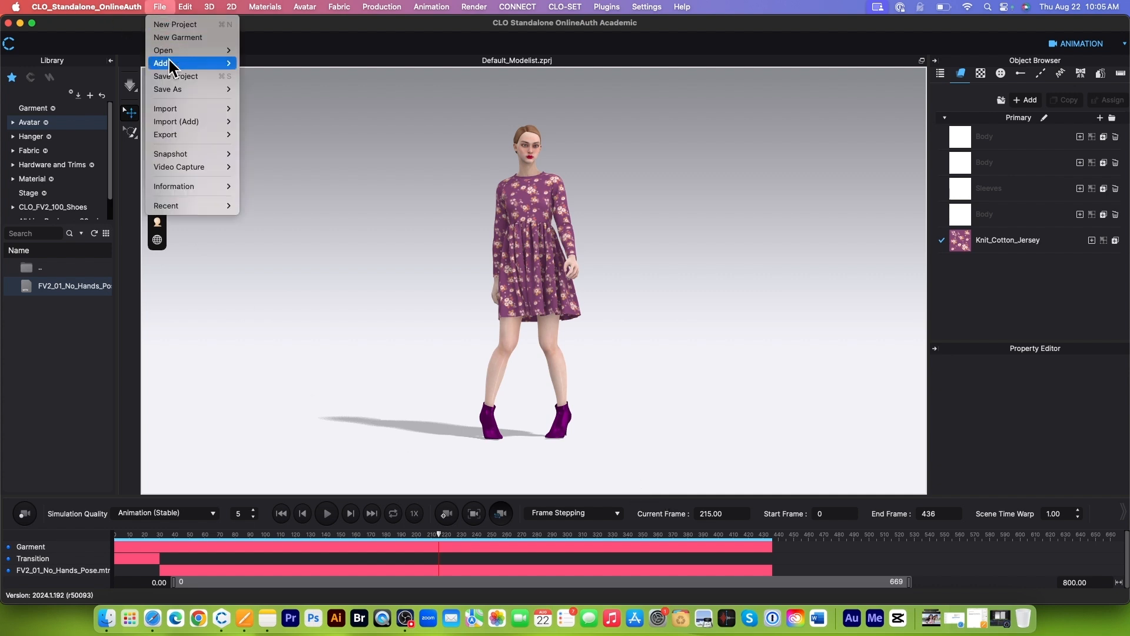
mouse_move(187, 169)
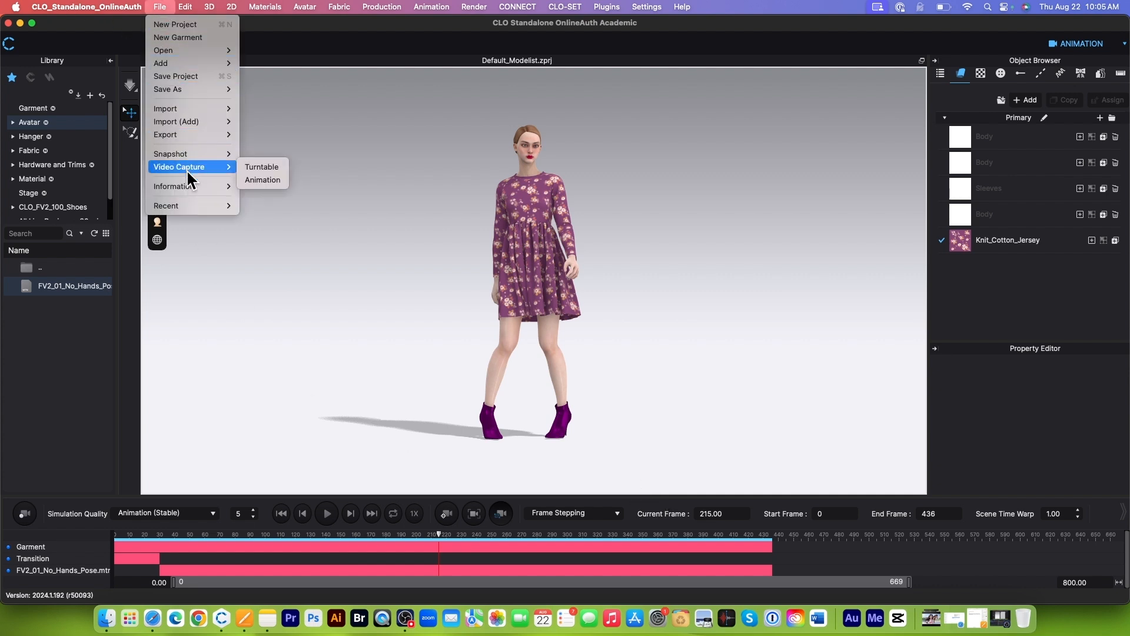
click(266, 179)
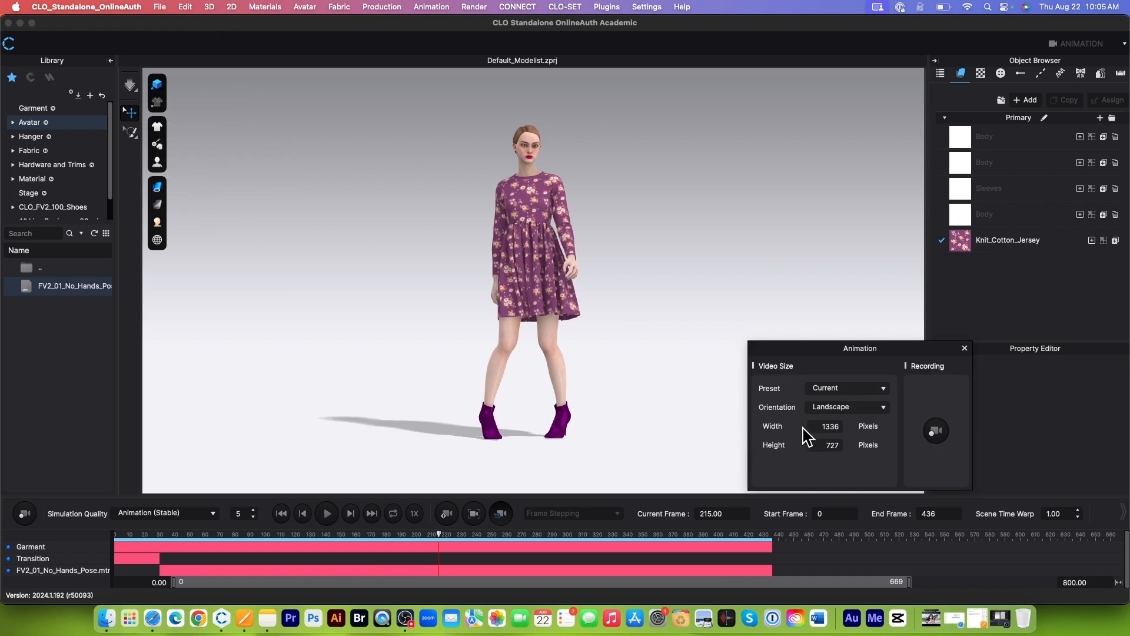
drag(817, 426, 846, 426)
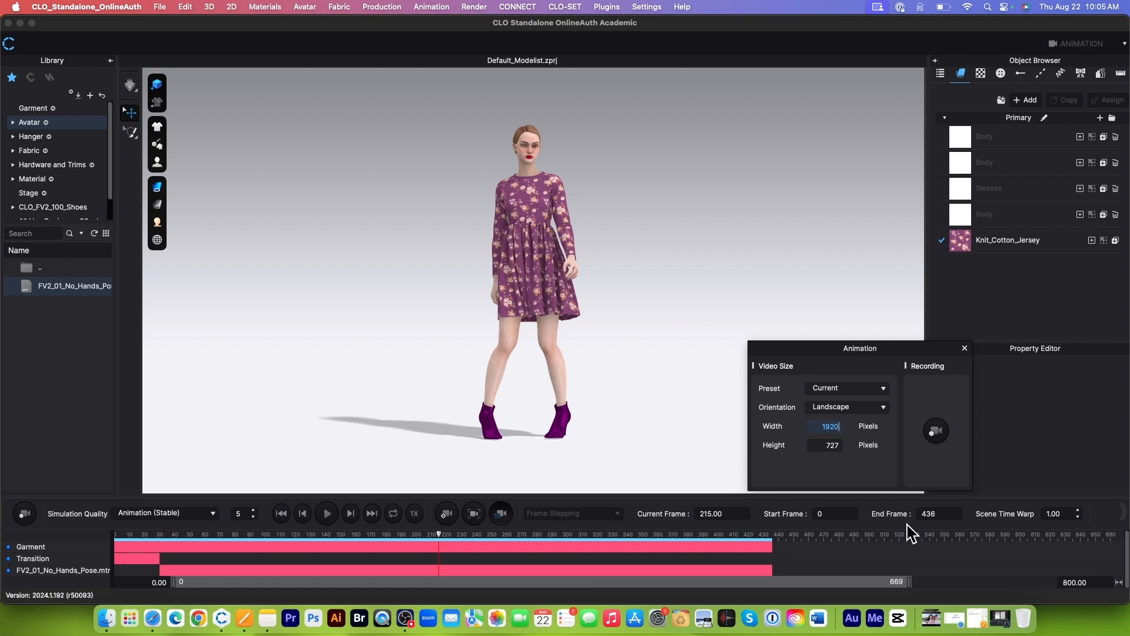
key(Return)
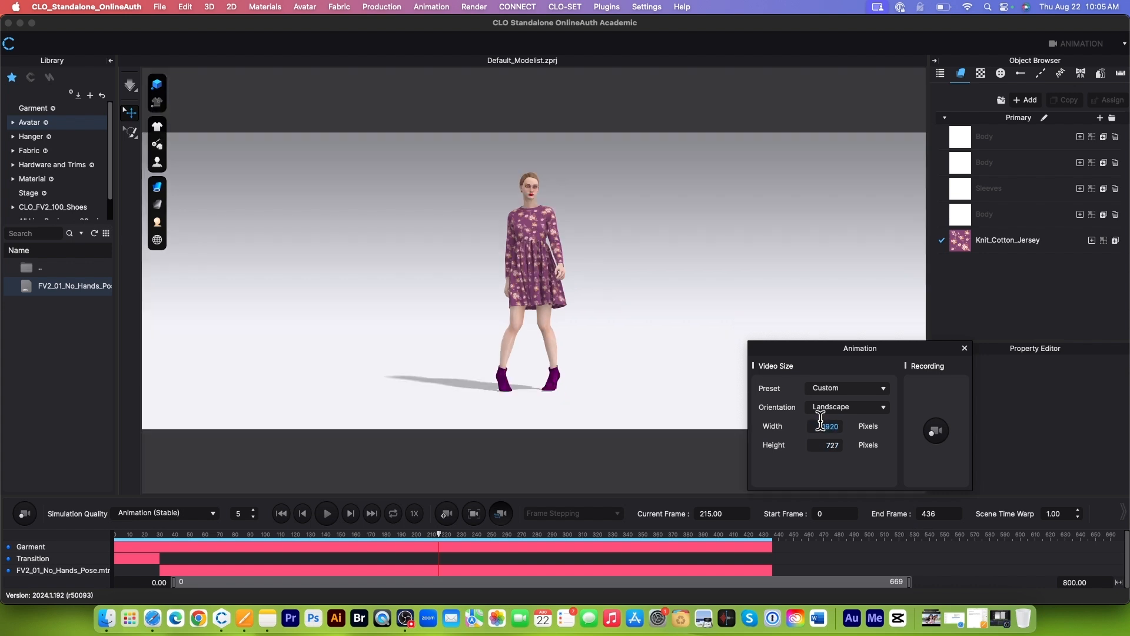
drag(818, 445, 850, 446)
key(Return)
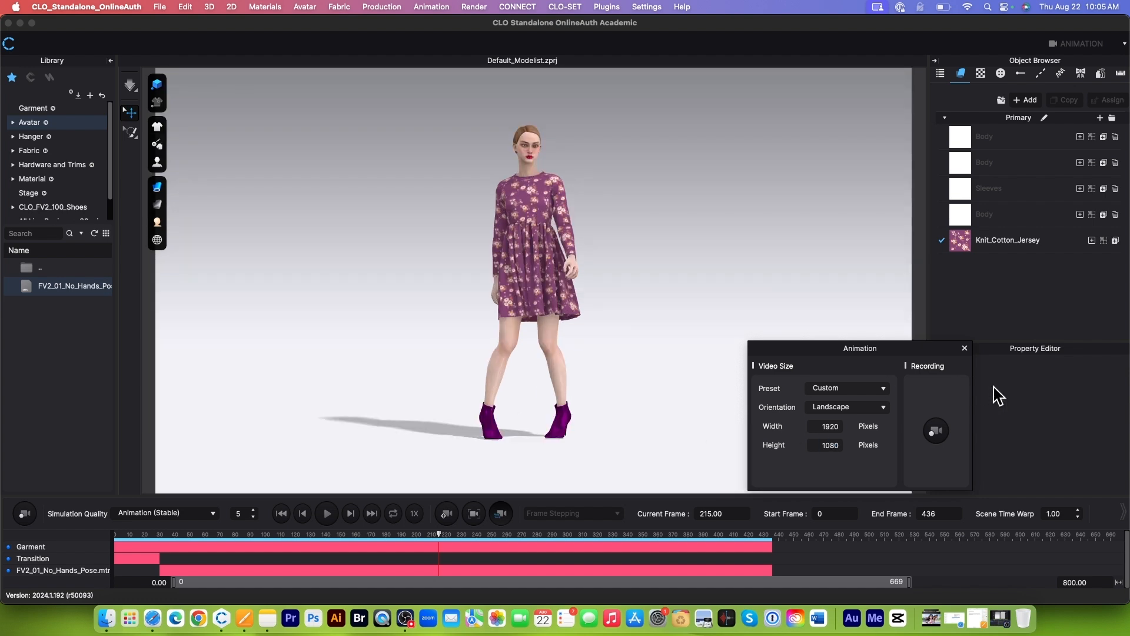
Step: Record the walking animation as video and stop the capture at the end of the walk
click(939, 432)
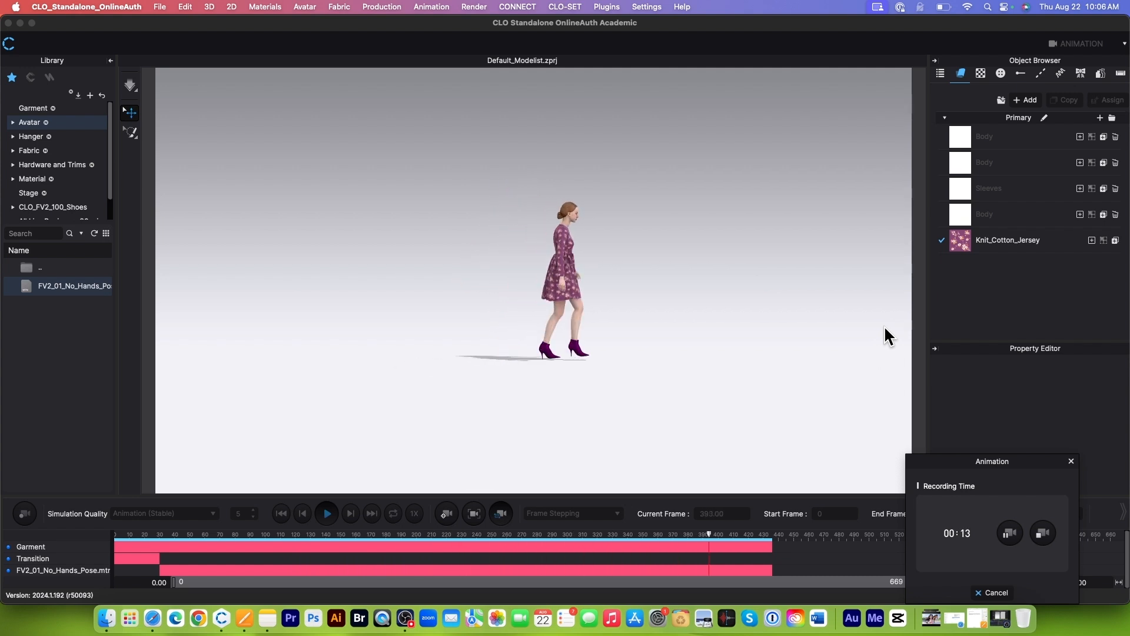
click(1042, 535)
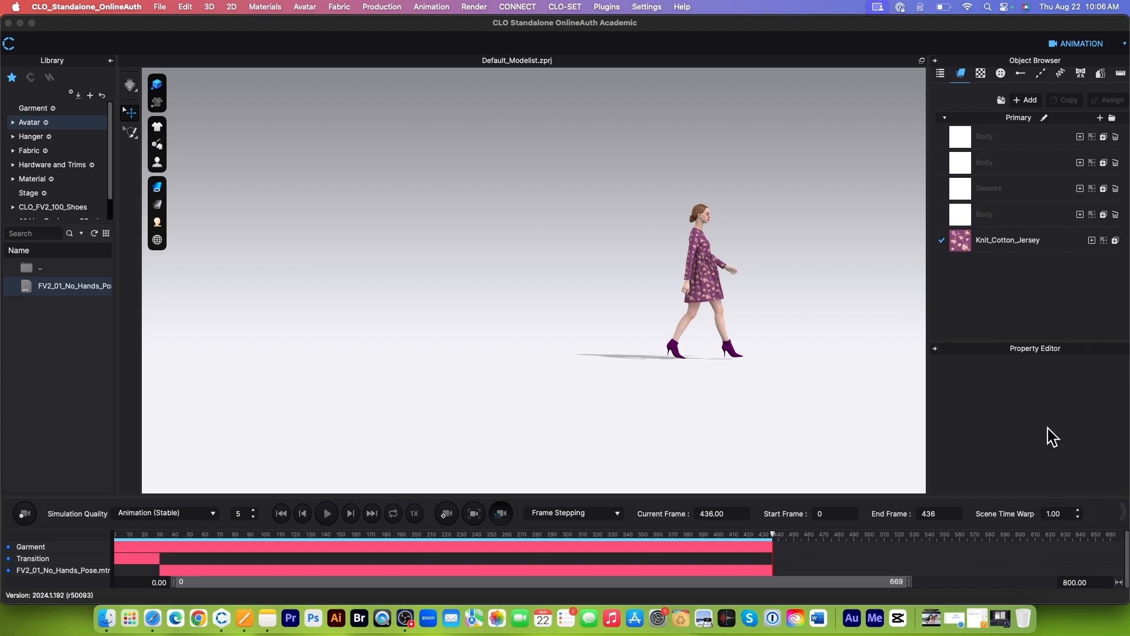
Step: Preview the captured video and save it to the Desktop as an MP4 named "Cute floral dress"
click(368, 439)
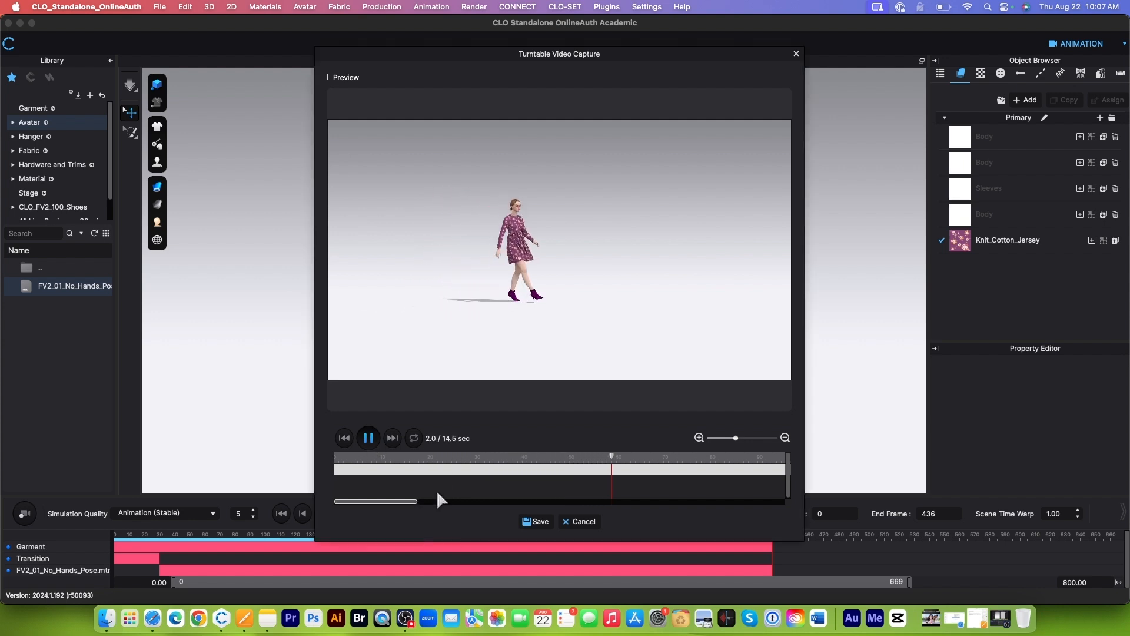
drag(744, 441, 730, 445)
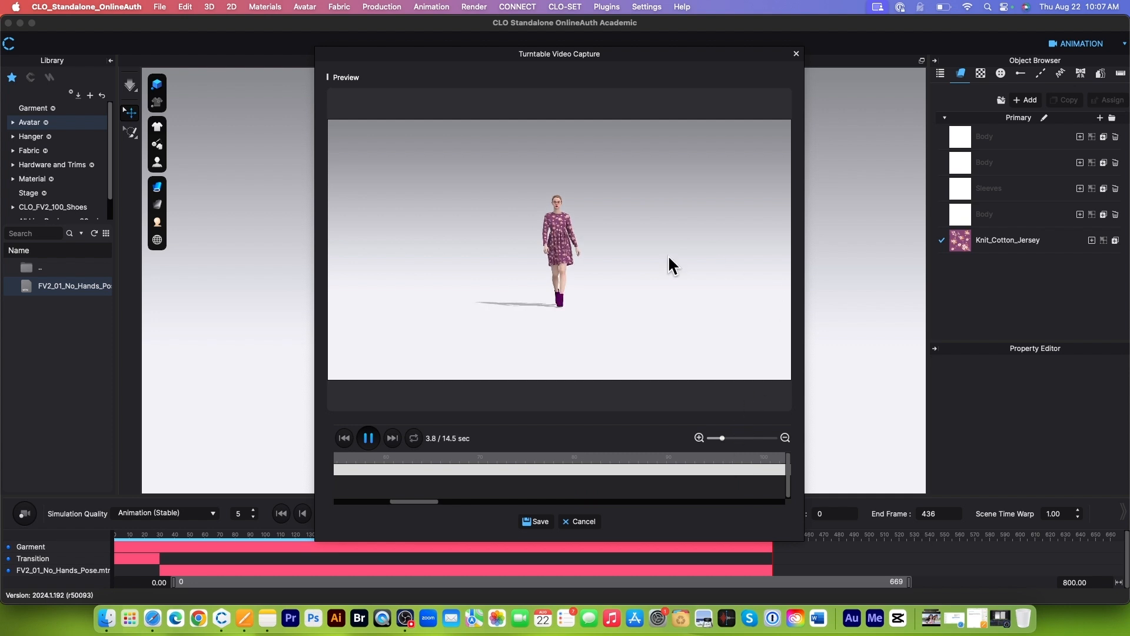
click(370, 440)
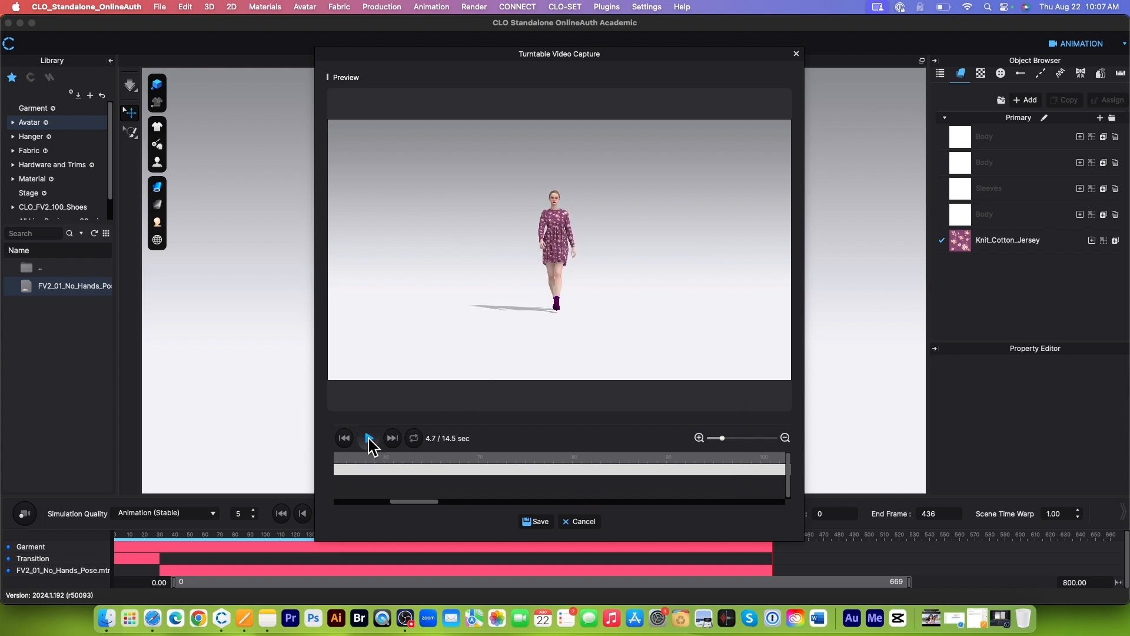
click(368, 438)
click(368, 438)
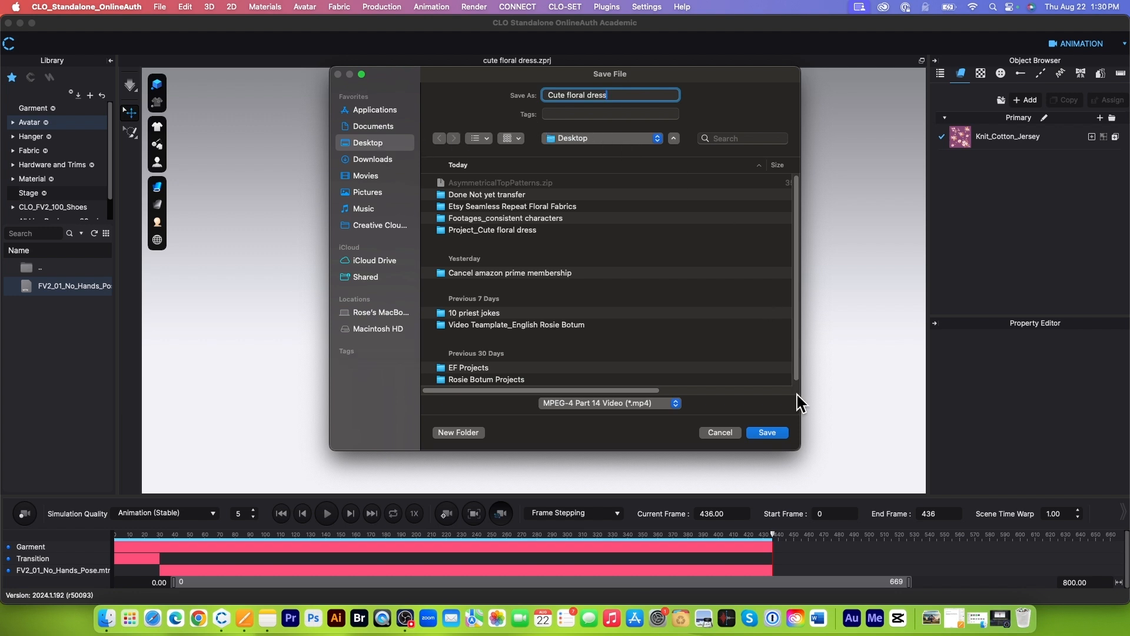
click(768, 433)
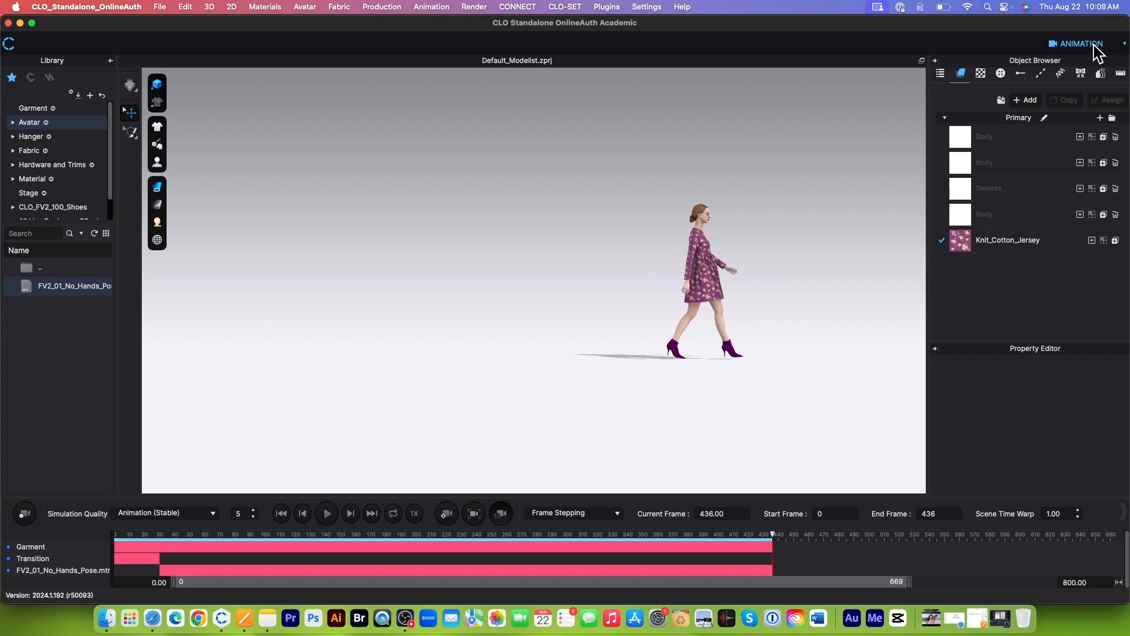
Step: Switch from the Animation workspace back to the Simulation workspace
click(1125, 44)
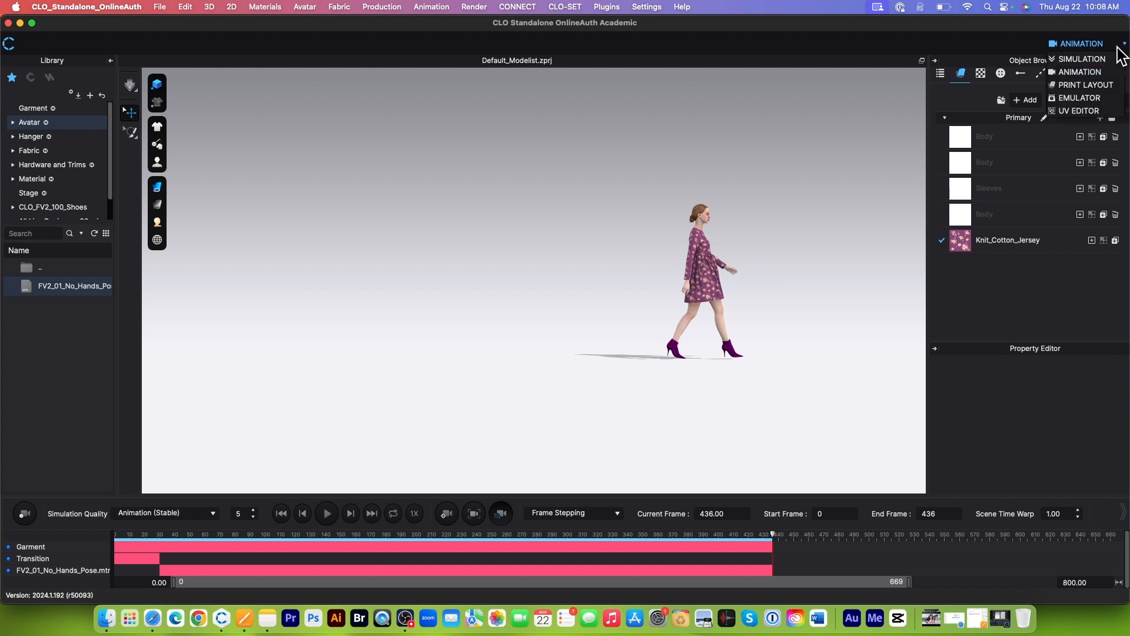
click(1092, 61)
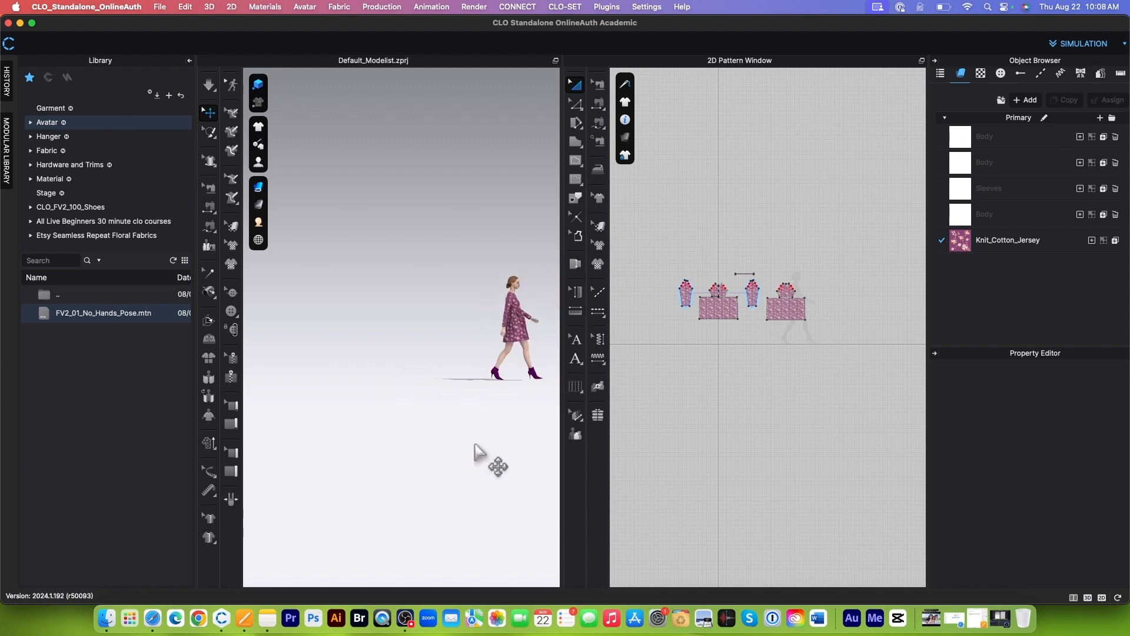
middle_drag(487, 425, 408, 427)
scroll(439, 394, up, 2)
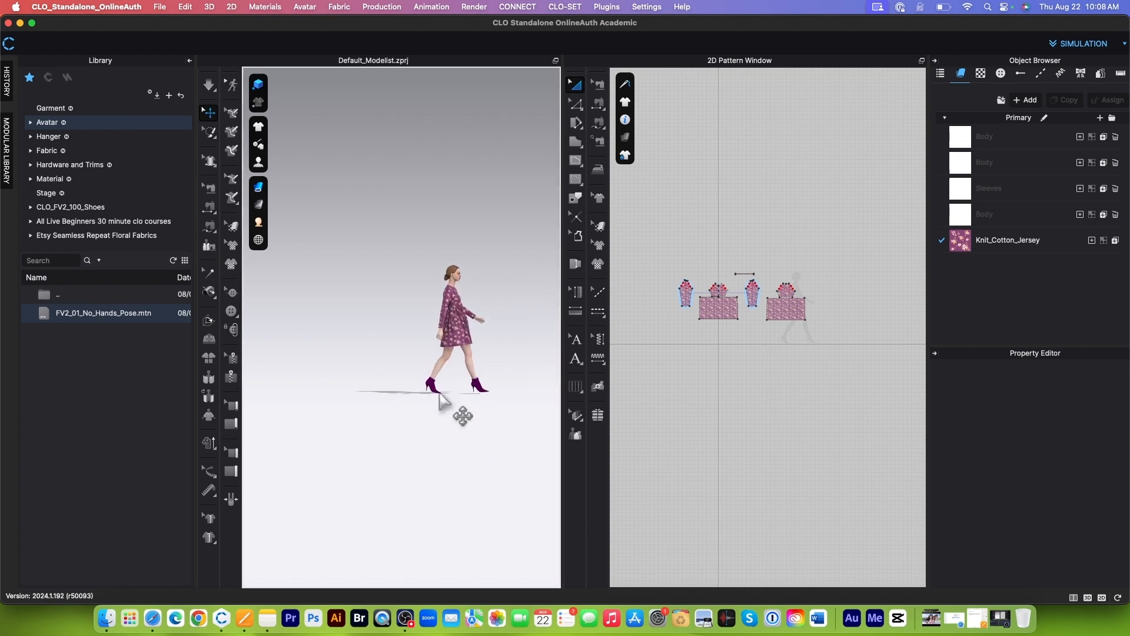
scroll(470, 397, up, 3)
Step: Select the avatar and move all avatars and garments to the center
click(491, 371)
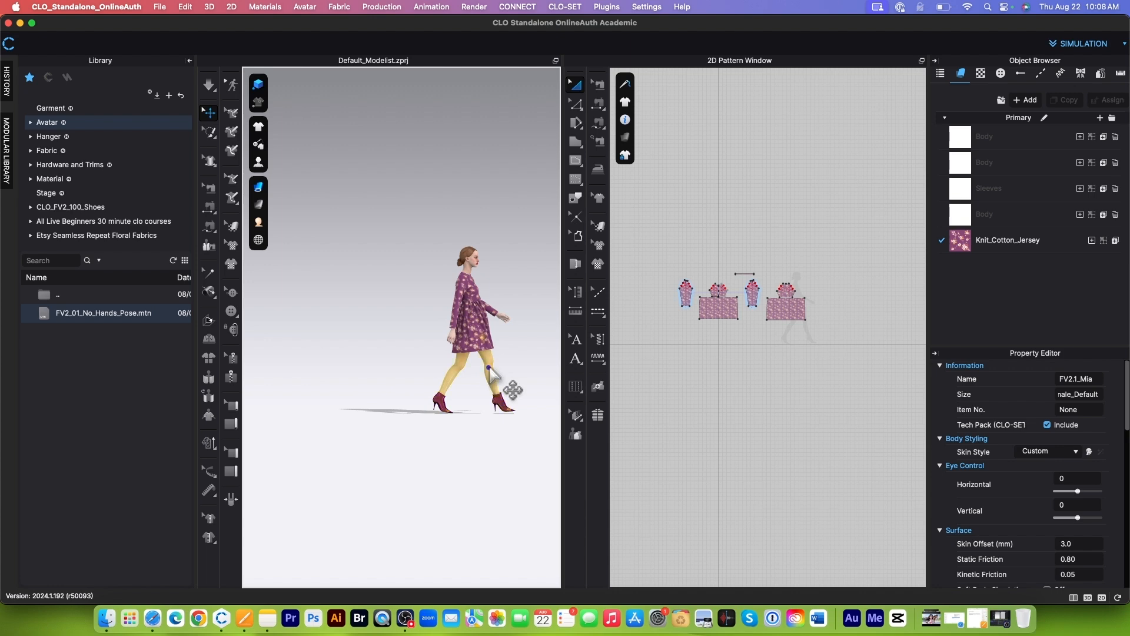
right_click(492, 373)
mouse_move(532, 458)
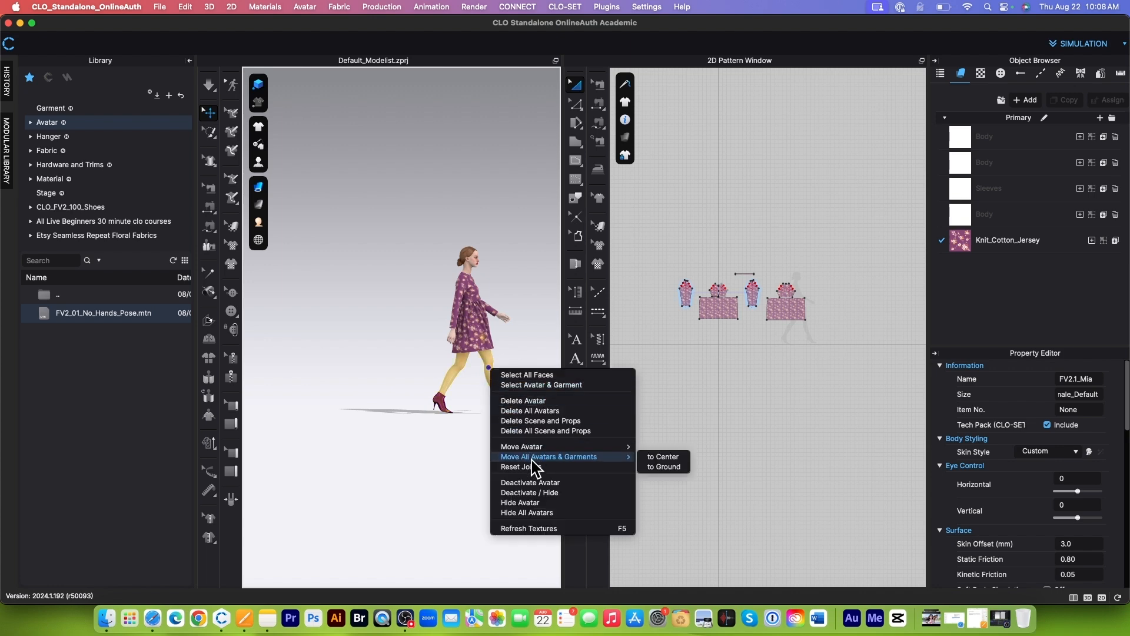
click(662, 459)
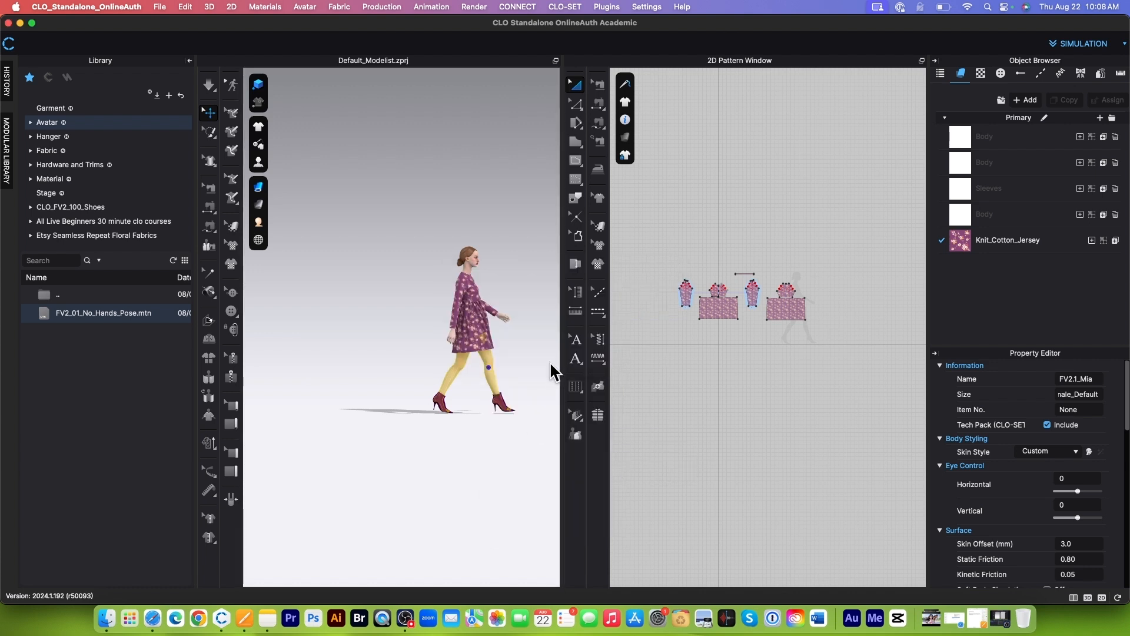
Step: Move all avatars and garments to the ground
scroll(485, 384, down, 2)
scroll(309, 340, down, 1)
scroll(309, 347, up, 2)
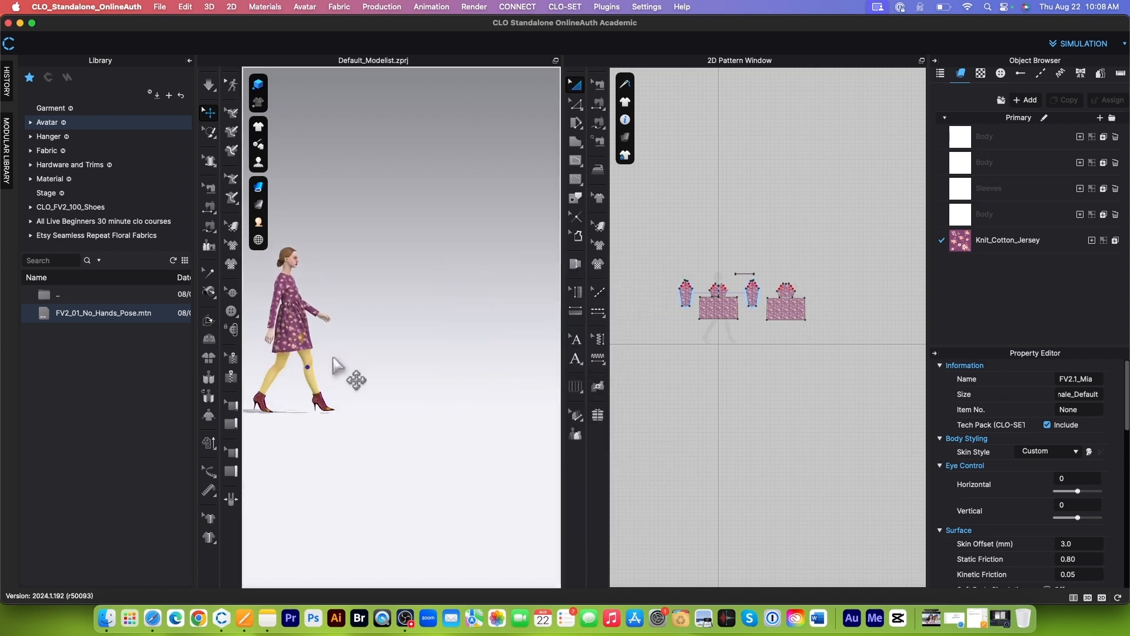
right_click(307, 360)
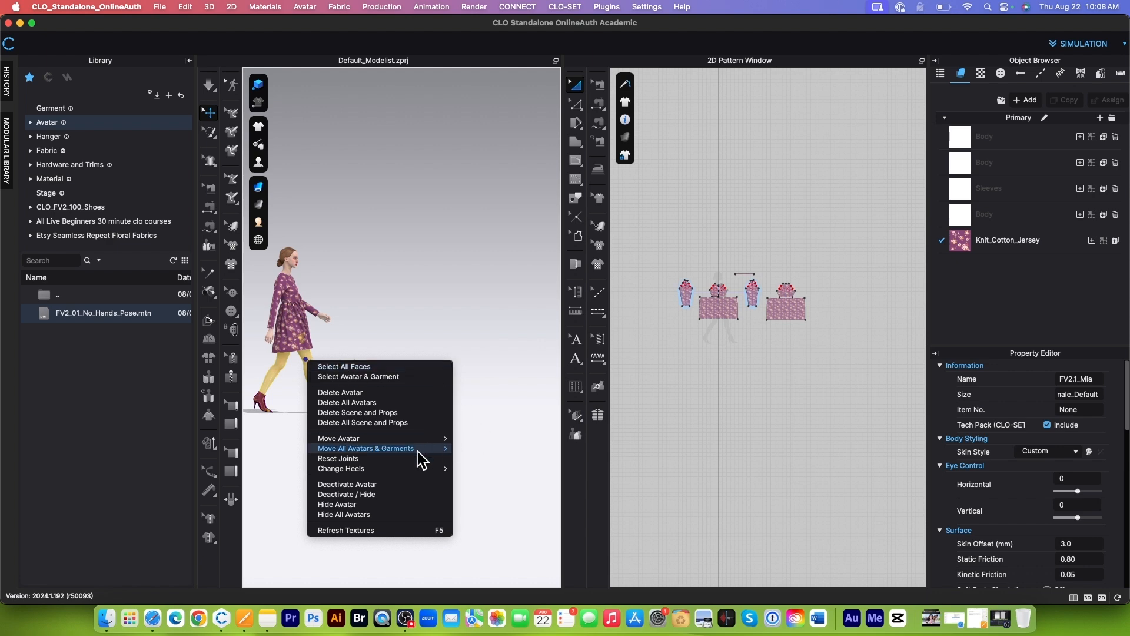
mouse_move(434, 450)
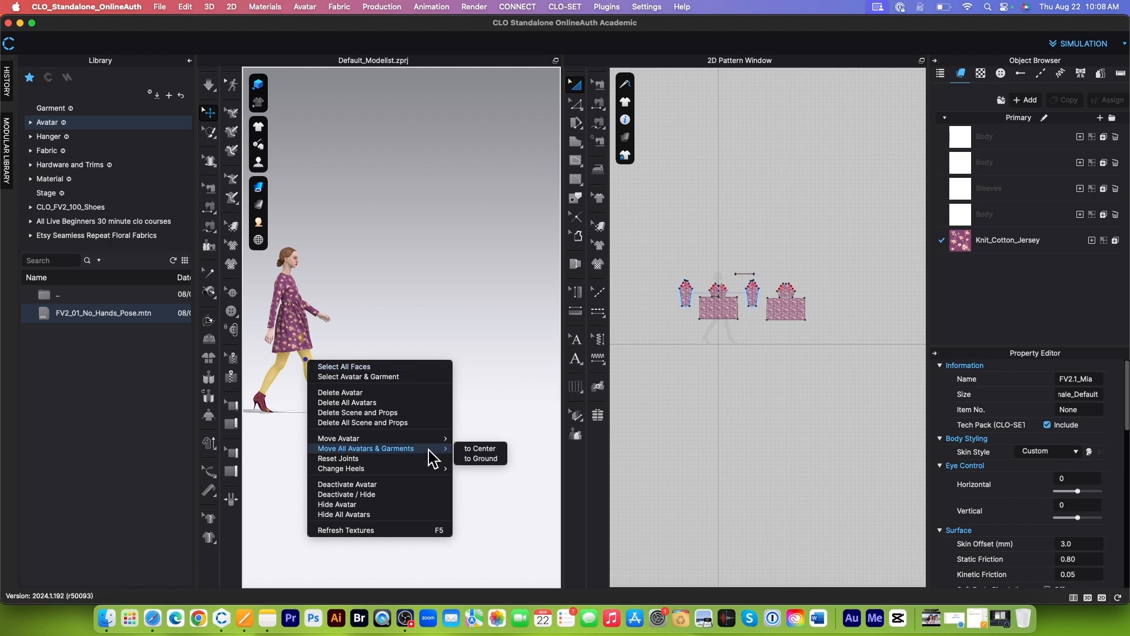
click(486, 458)
scroll(480, 410, down, 1)
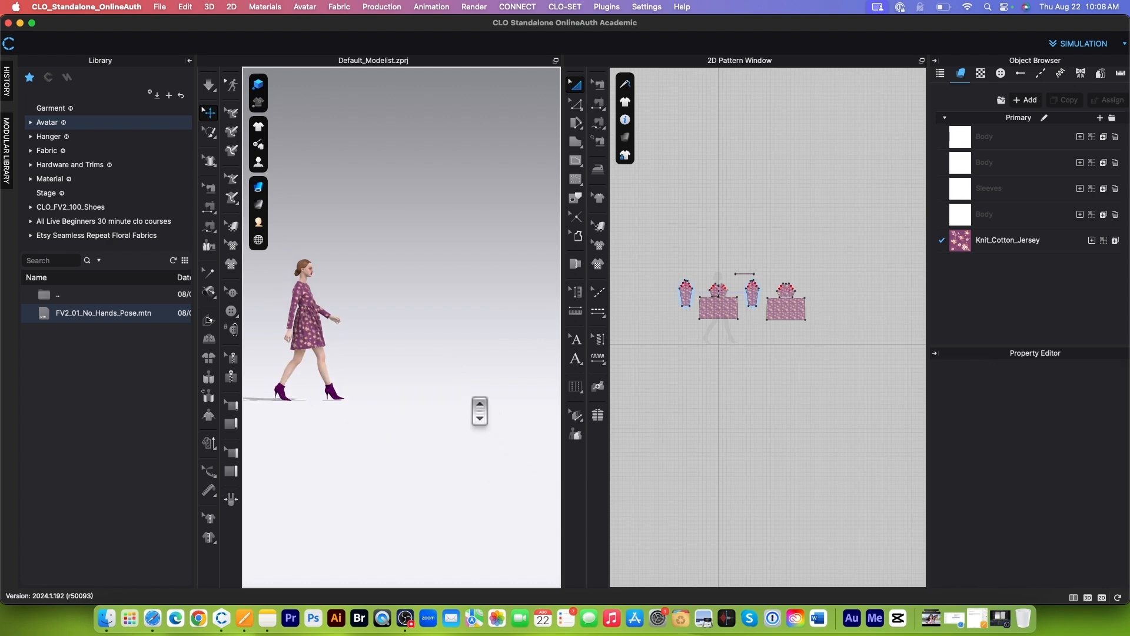
Step: Show the ground grid again and widen the 3D window by narrowing the 2D Pattern Window
middle_drag(300, 497, 419, 485)
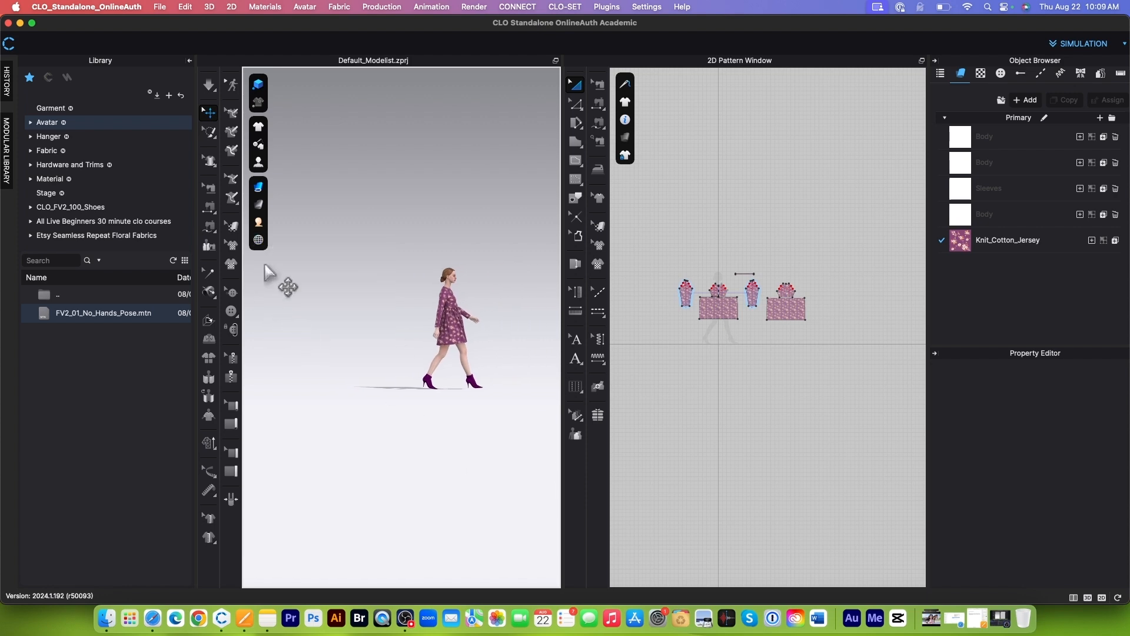
scroll(455, 433, up, 3)
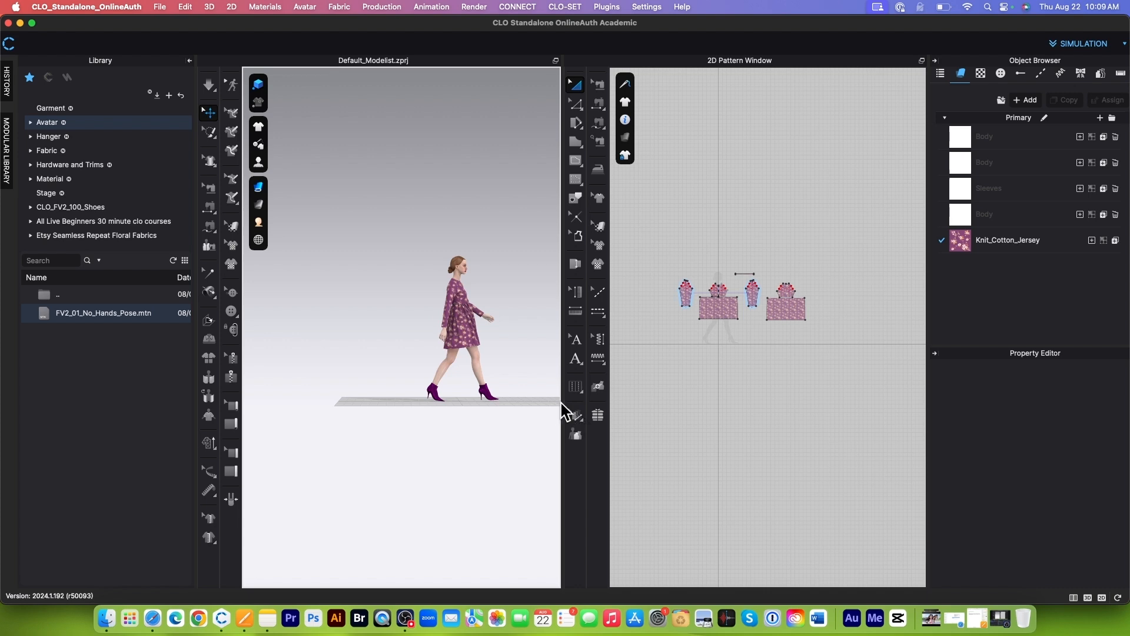
drag(561, 402, 704, 384)
scroll(574, 417, up, 3)
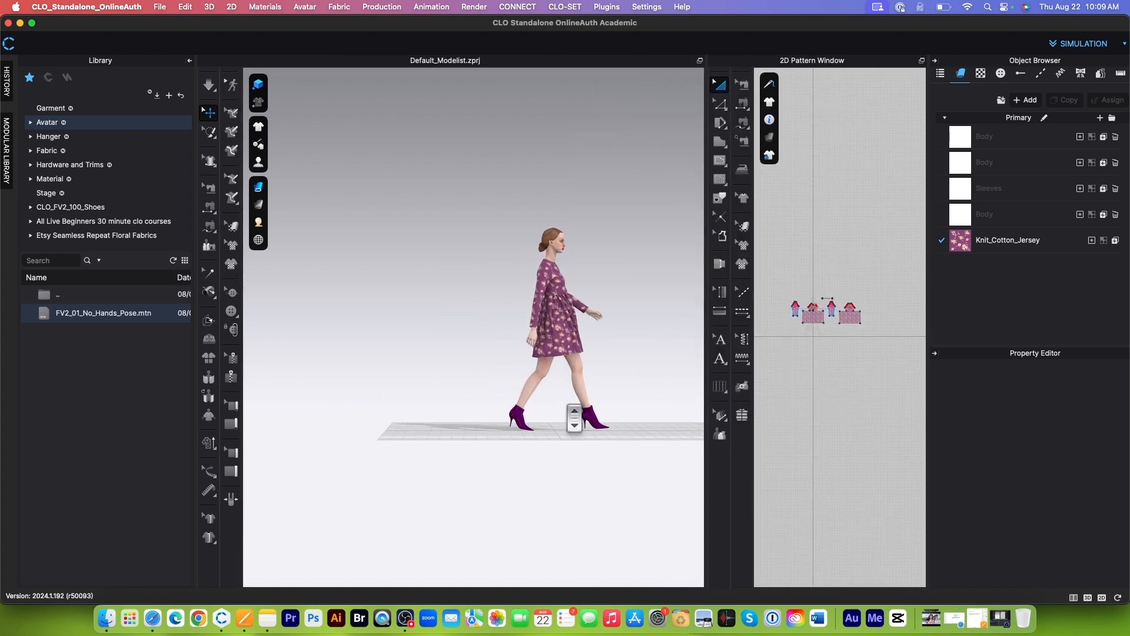
scroll(574, 416, up, 3)
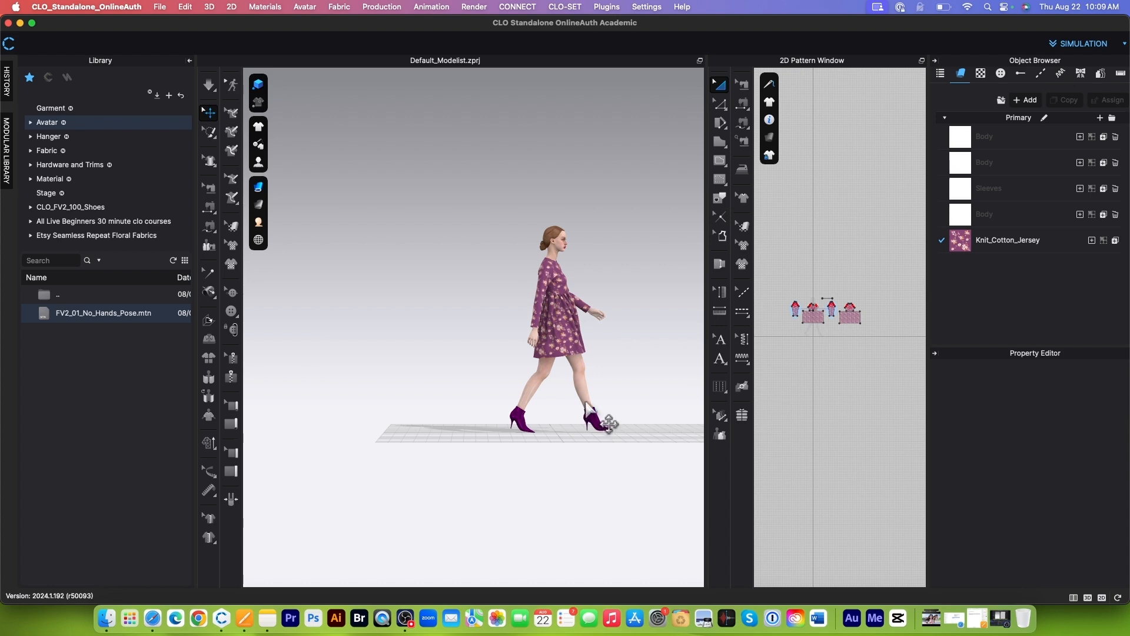
Step: Apply the FV2_01_A.pos pose from the Female_V2 avatar library to the avatar
click(579, 370)
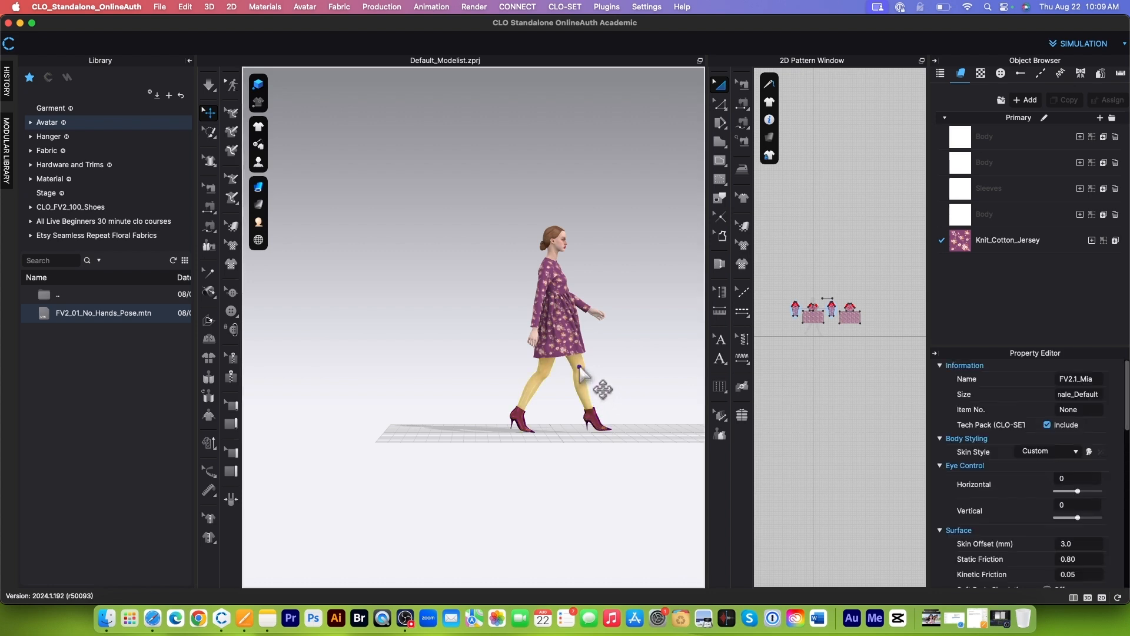
click(94, 125)
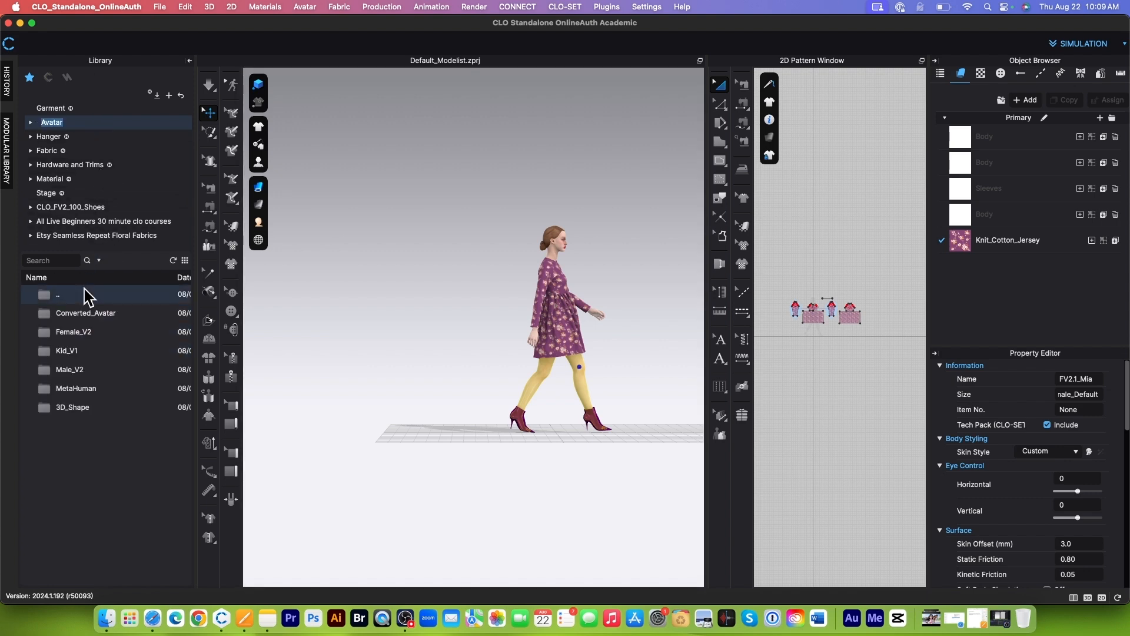
double_click(88, 332)
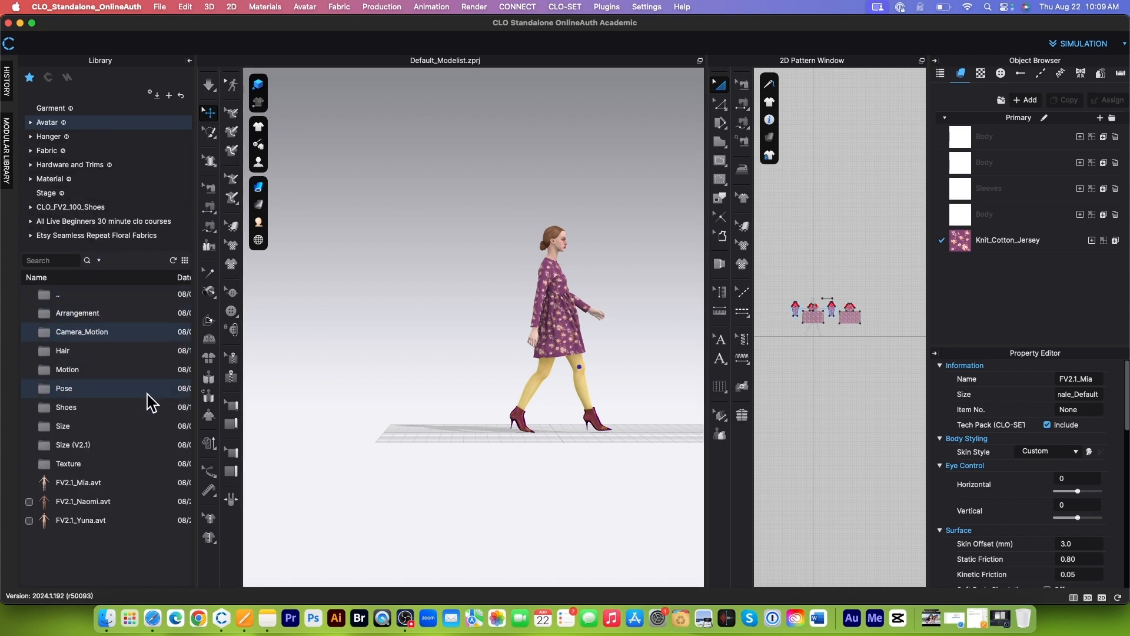
double_click(109, 390)
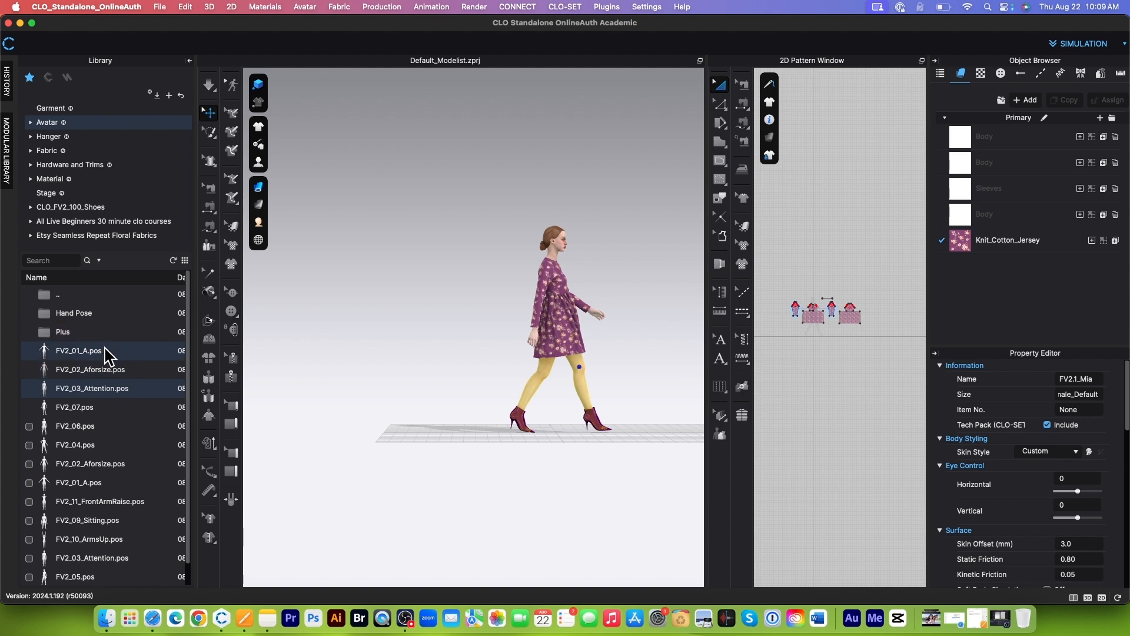
double_click(124, 361)
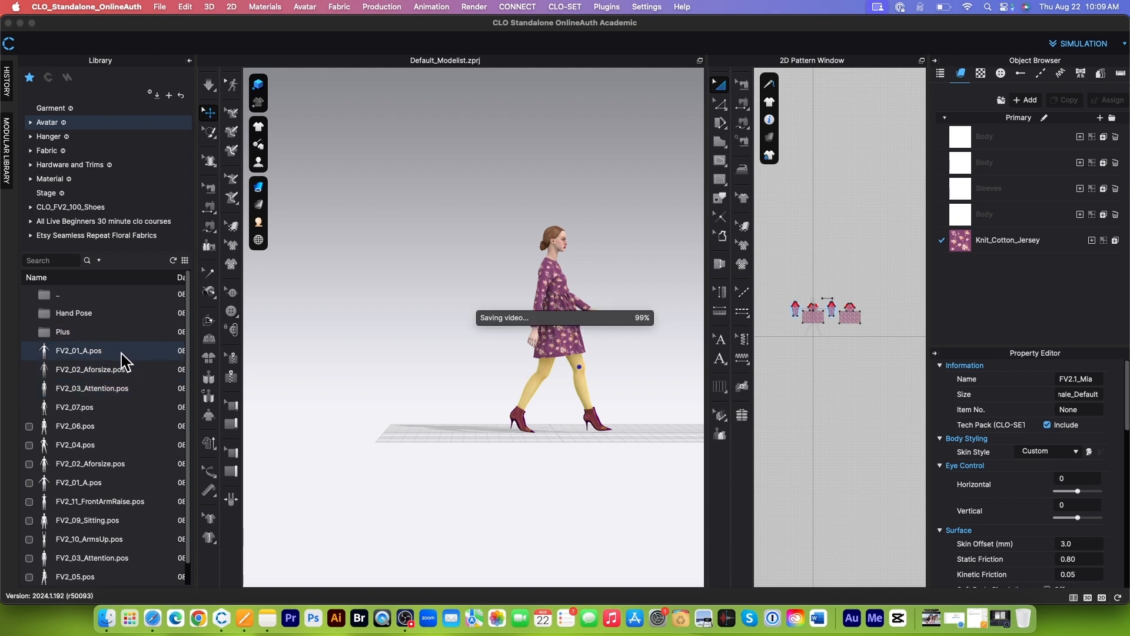
Step: Move all avatars and garments to the ground with the avatar in its A-pose
click(596, 368)
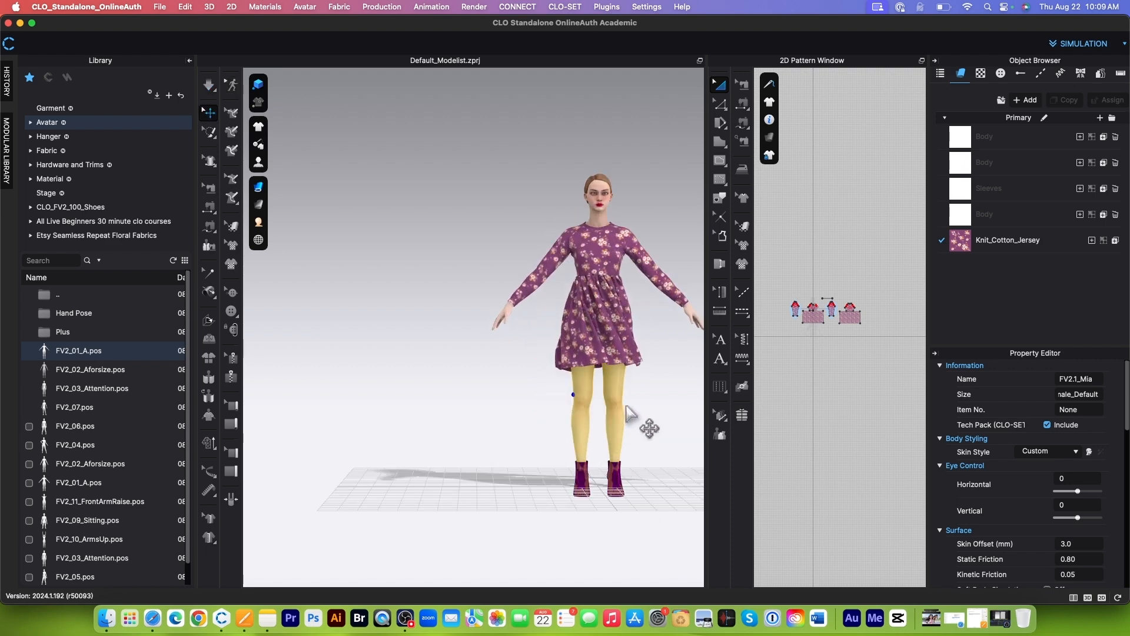
scroll(617, 391, up, 2)
right_click(616, 391)
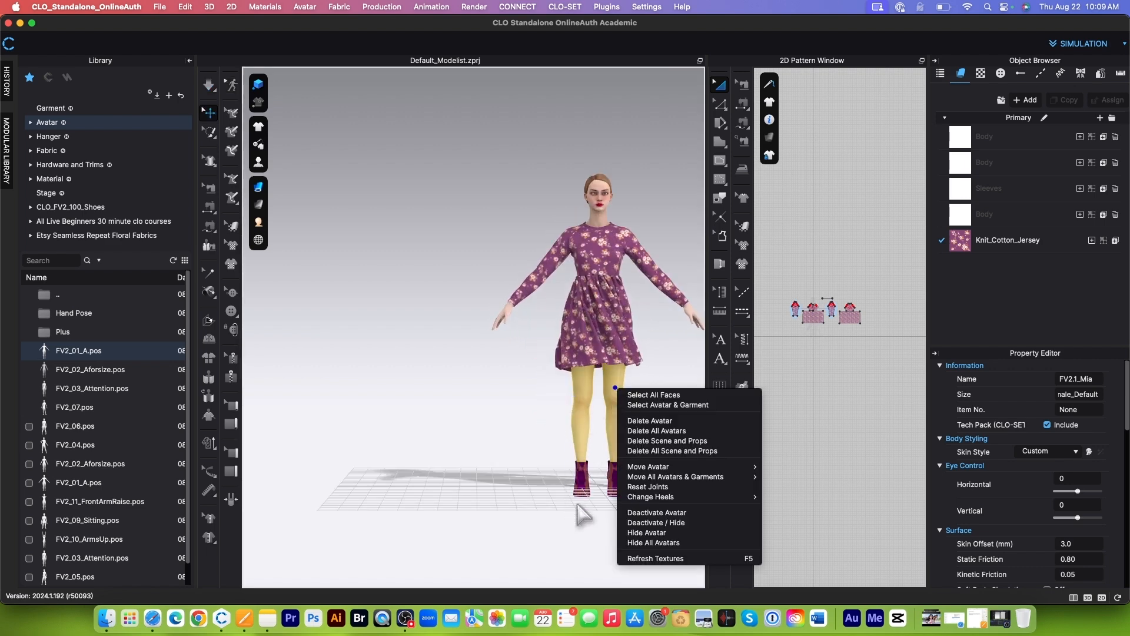
mouse_move(648, 478)
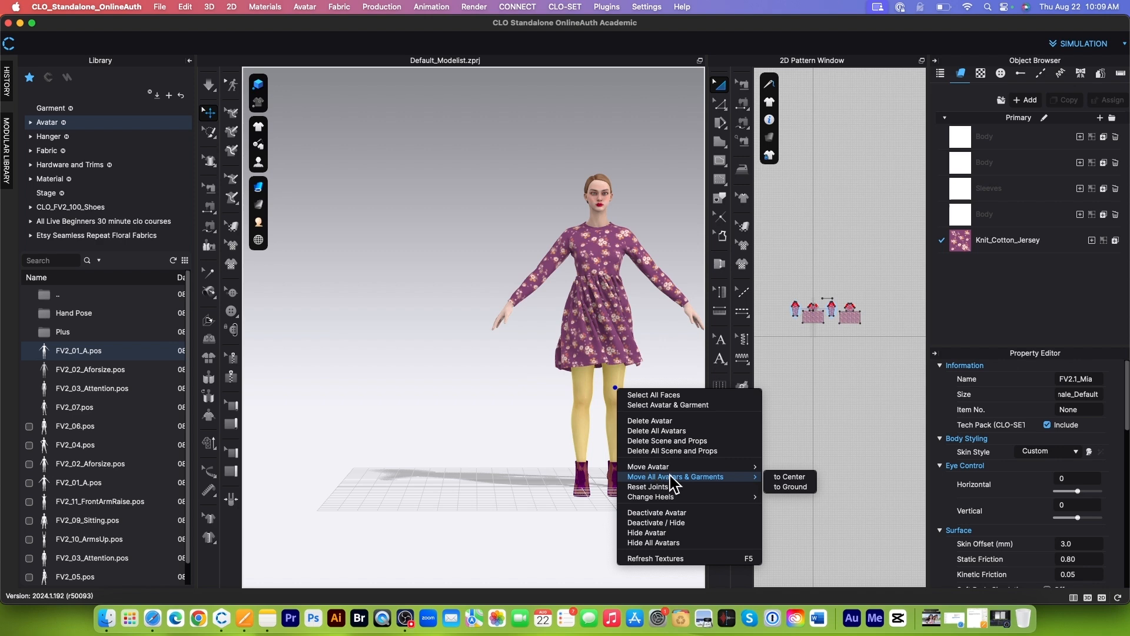
click(791, 486)
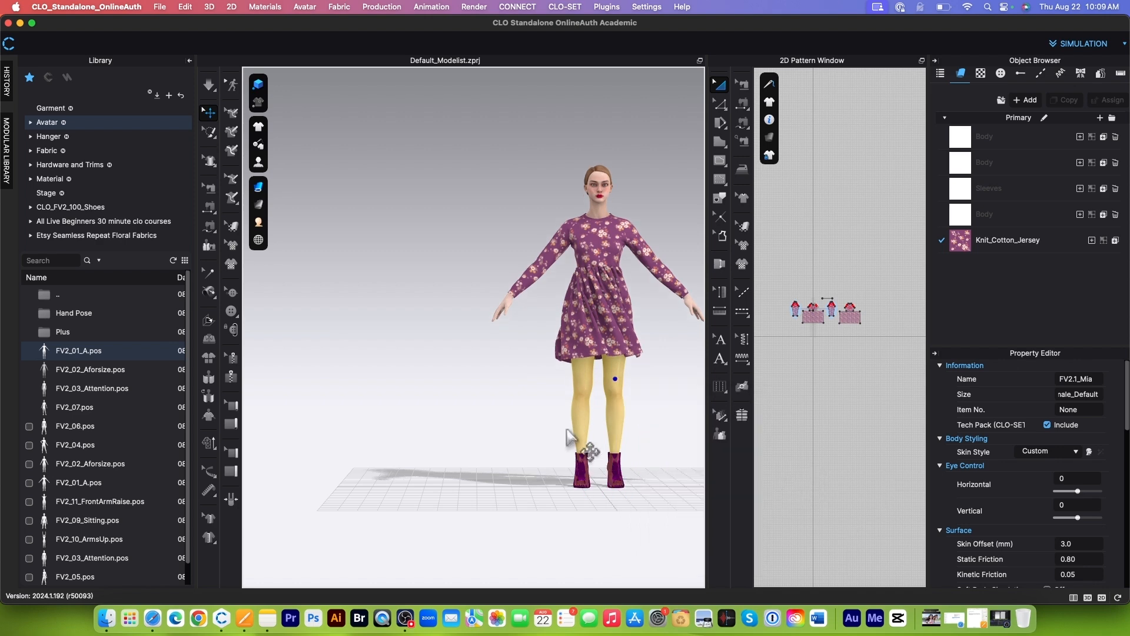
Step: Simulate the dress briefly so it settles on the re-posed avatar, and stop the simulation
scroll(462, 372, down, 2)
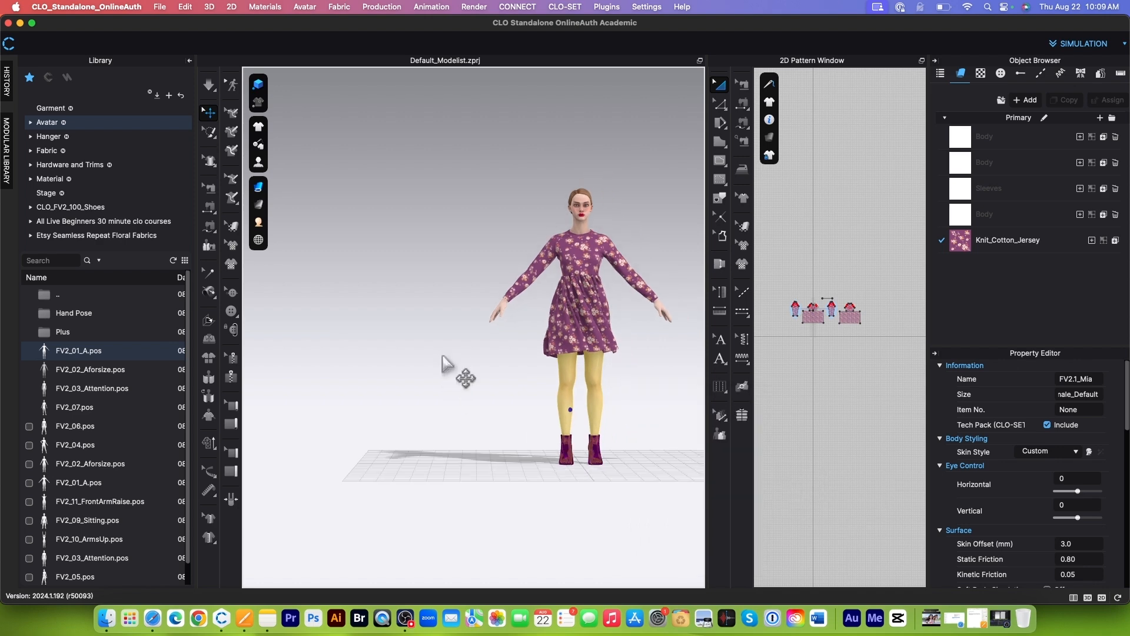
click(211, 89)
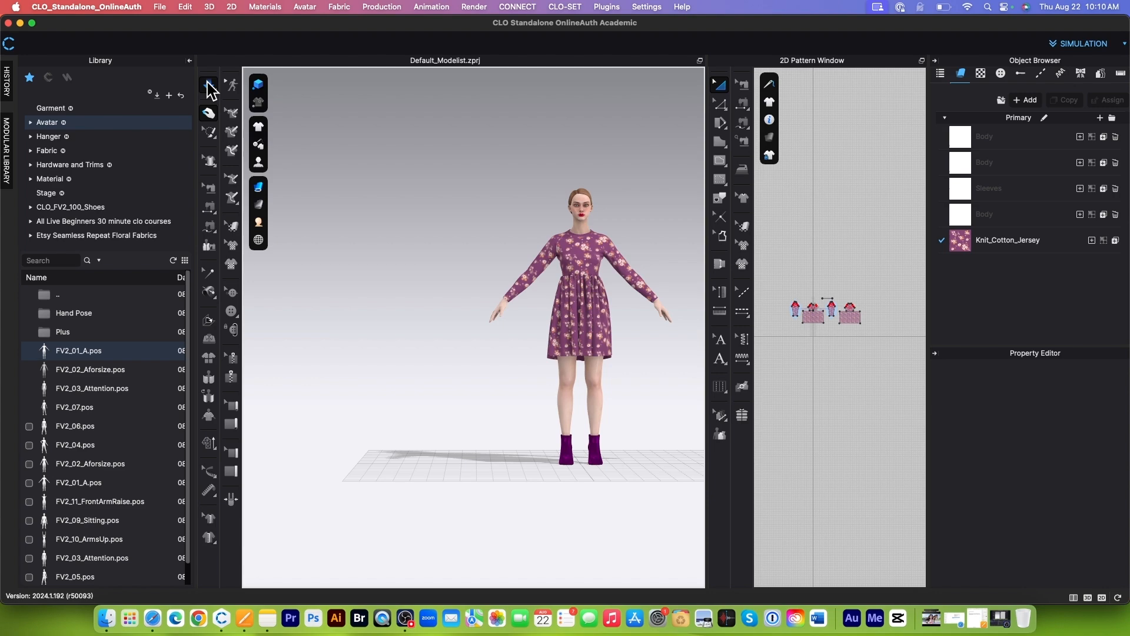
click(210, 87)
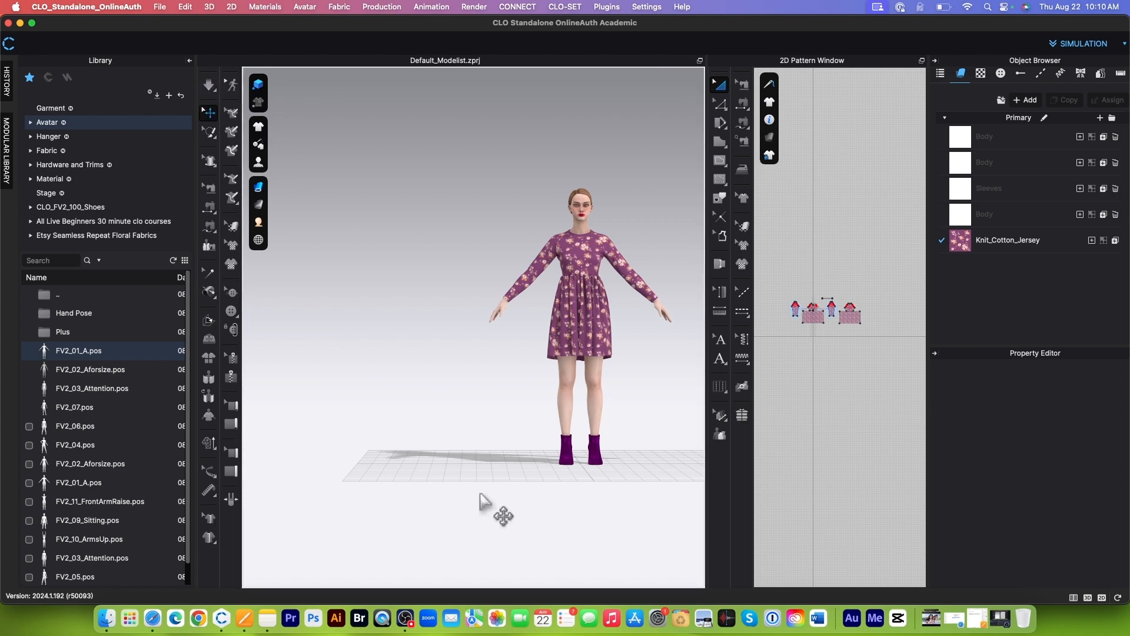
scroll(585, 474, up, 5)
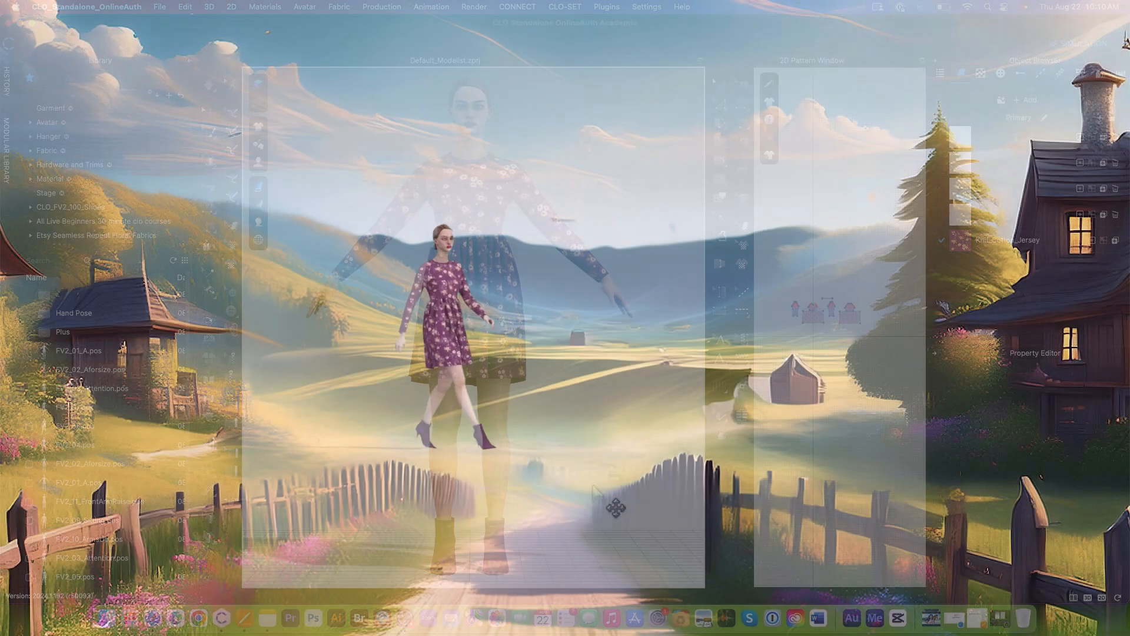